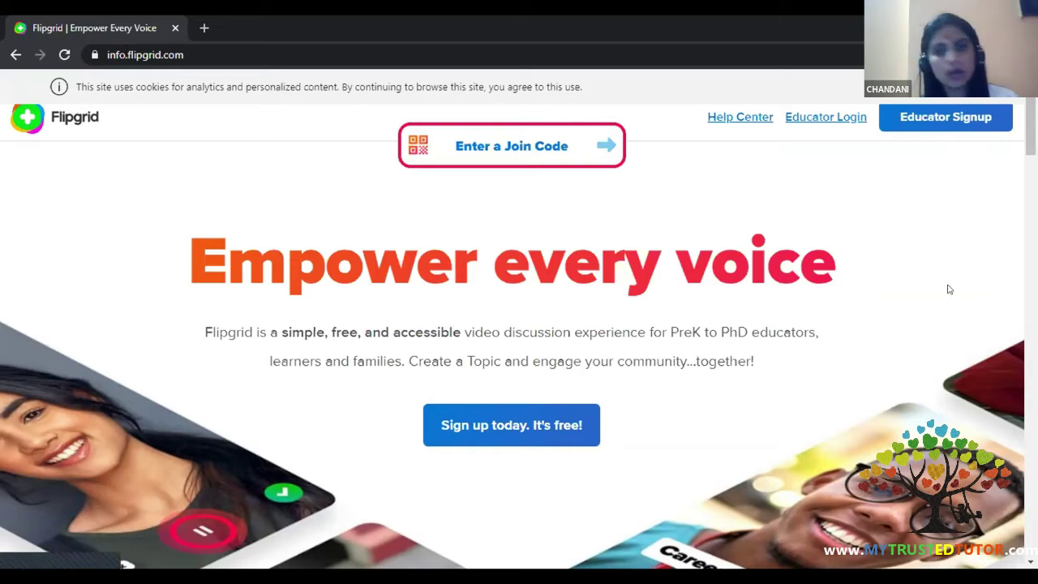
- Preview the Educator Signup page, then return to the landing page and open Educator Login
click(921, 123)
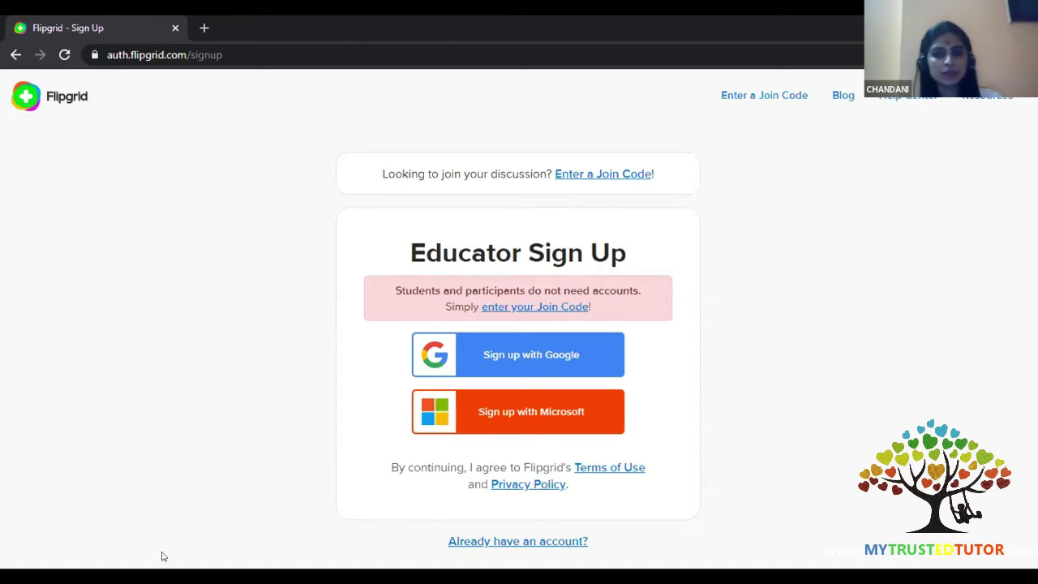
click(15, 53)
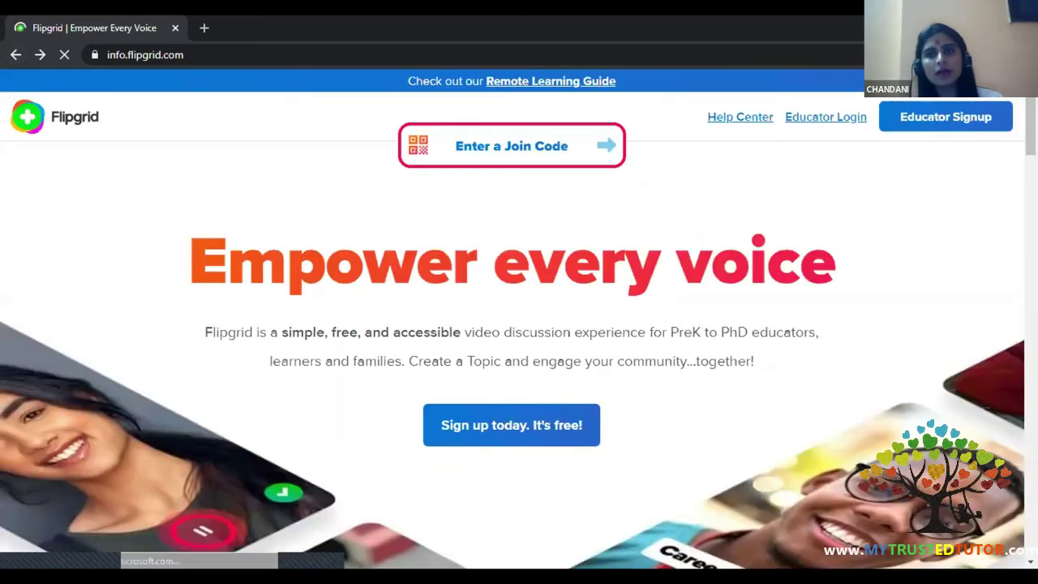
click(808, 114)
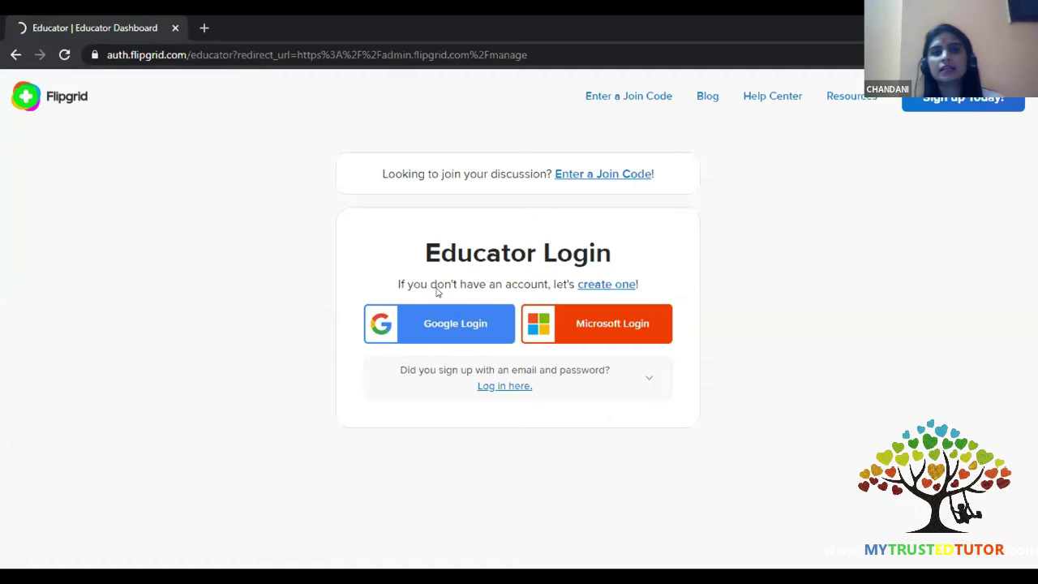
- Sign in to the educator account through Google Login
click(469, 325)
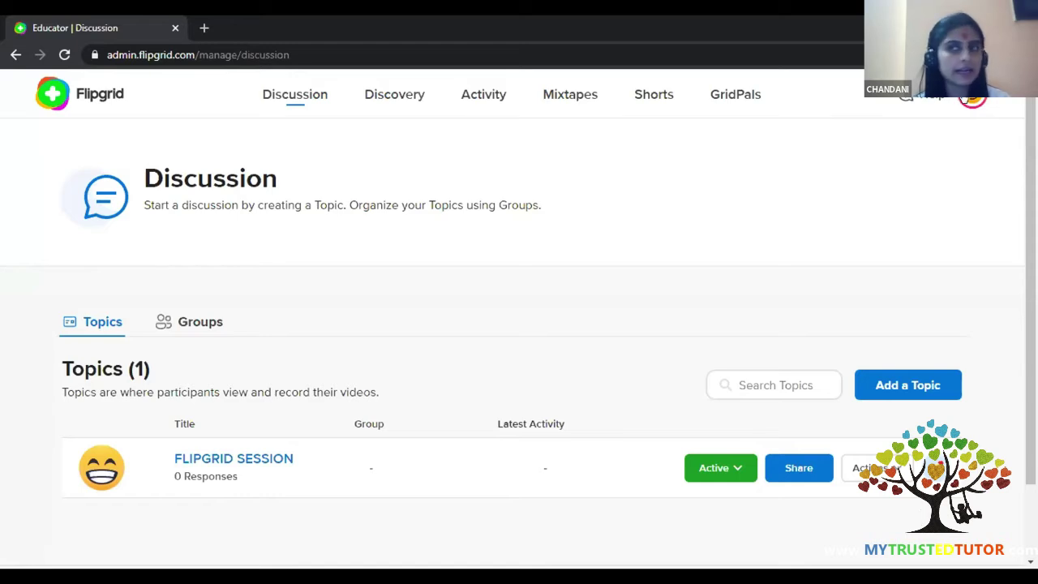
click(973, 96)
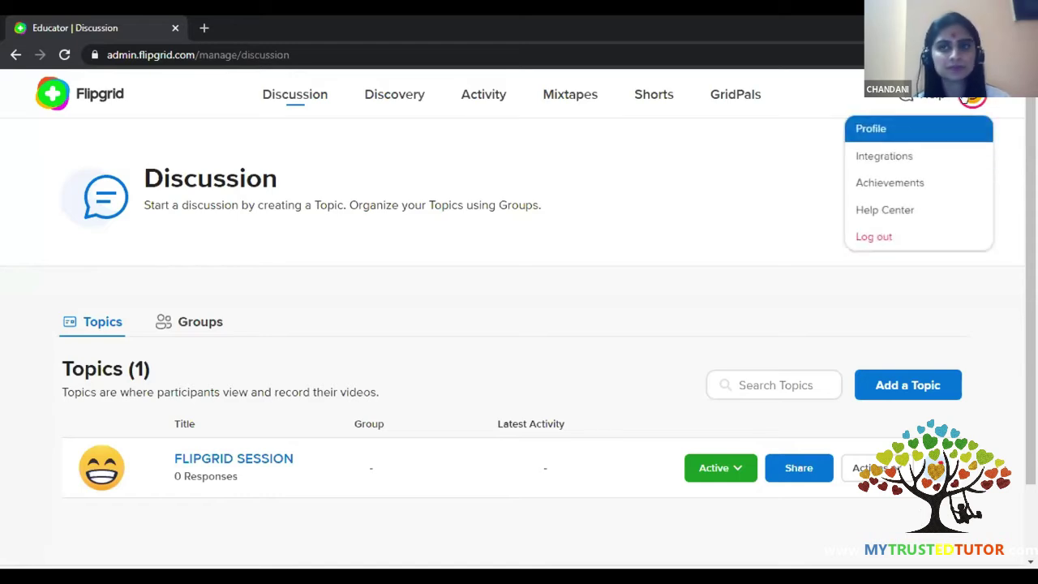
click(902, 129)
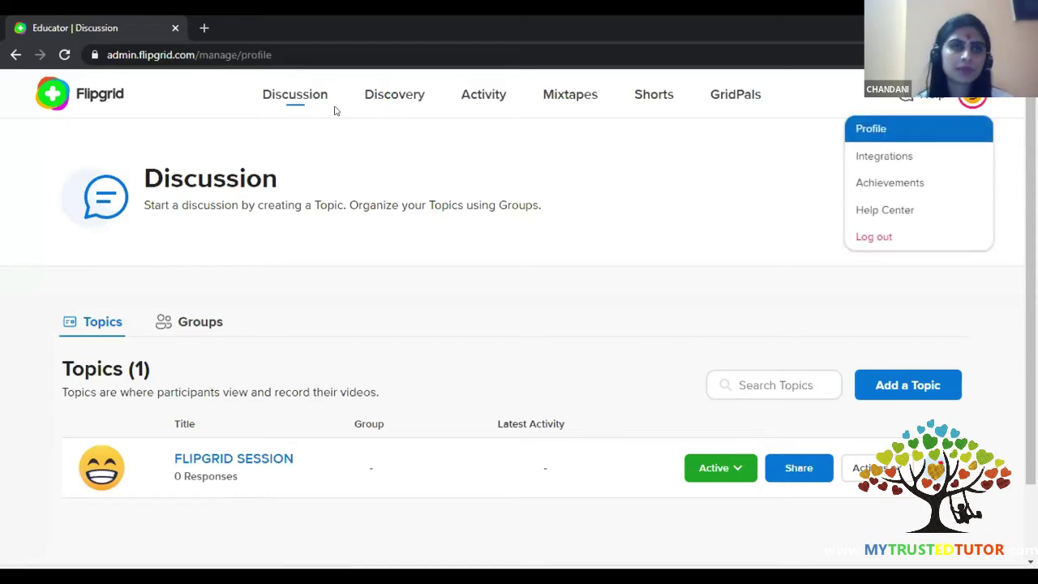
scroll(173, 280, down, 6)
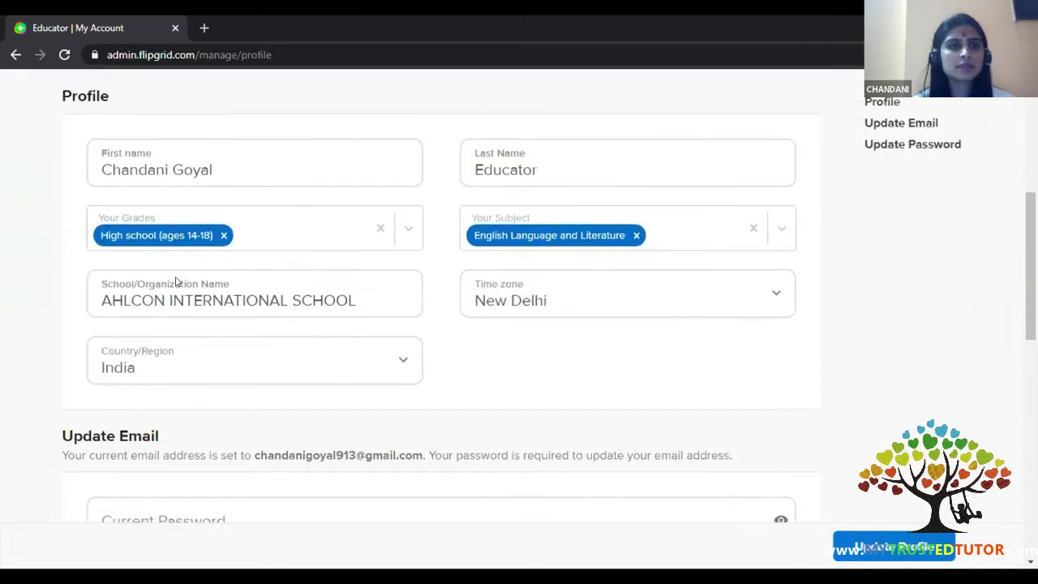
scroll(175, 281, up, 2)
scroll(175, 282, up, 5)
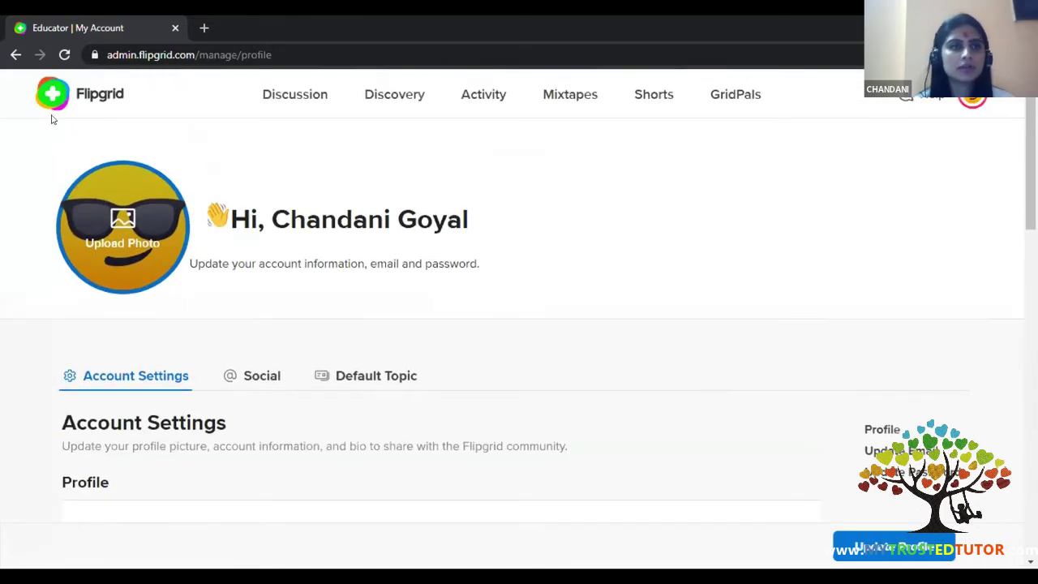
click(15, 54)
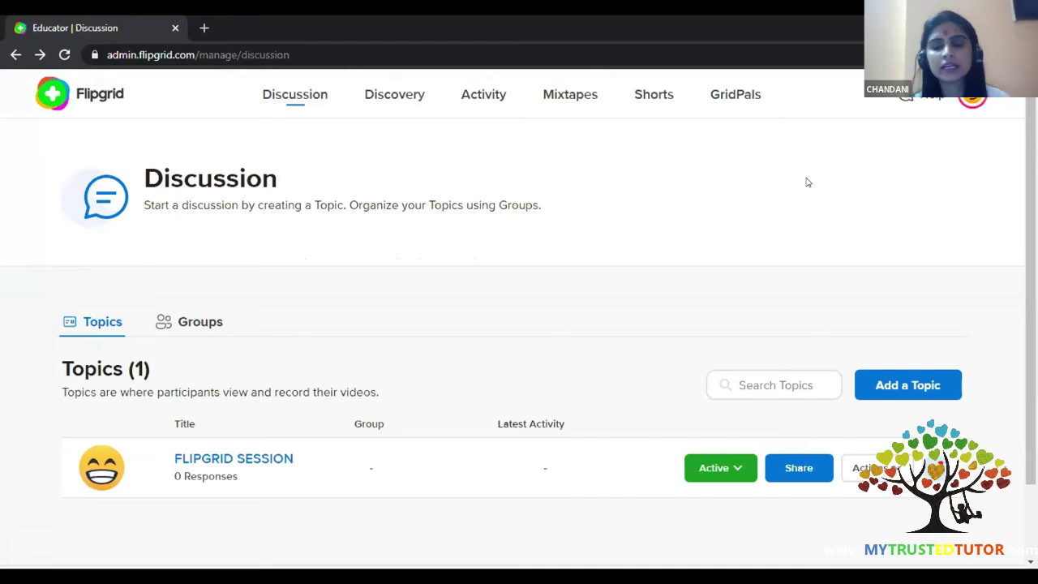
click(974, 97)
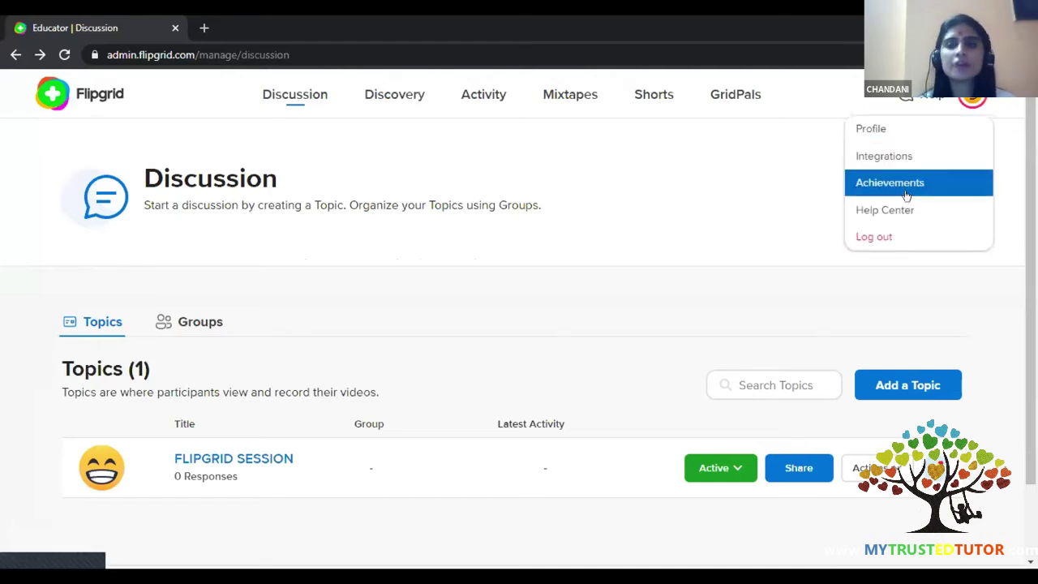
click(904, 157)
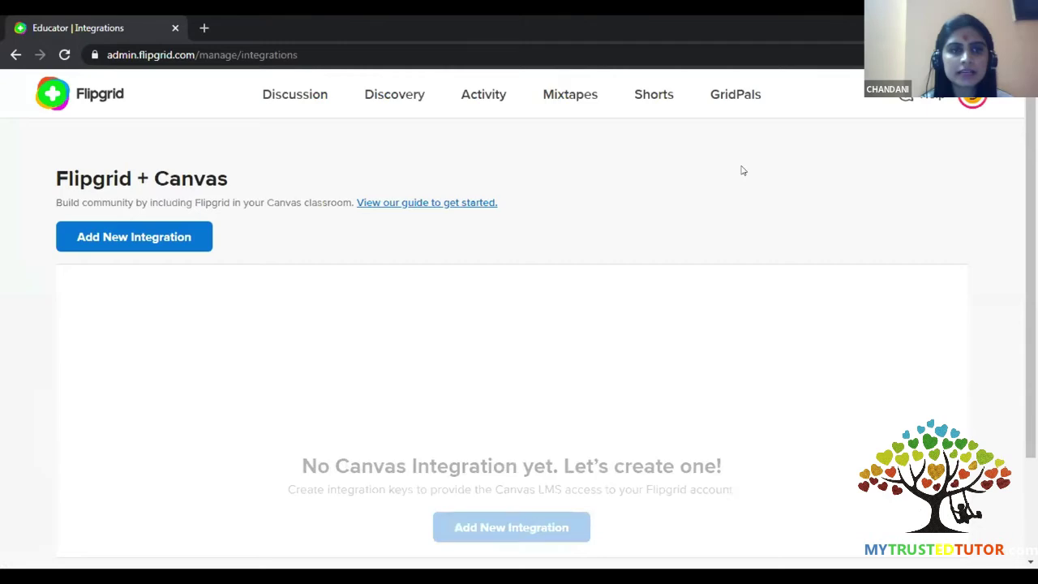
click(13, 55)
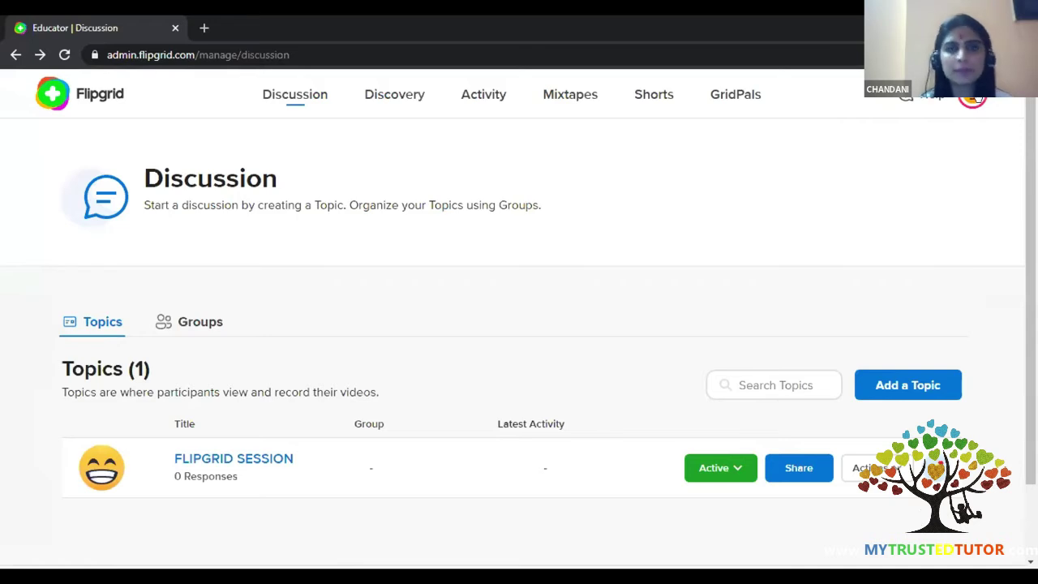
click(972, 95)
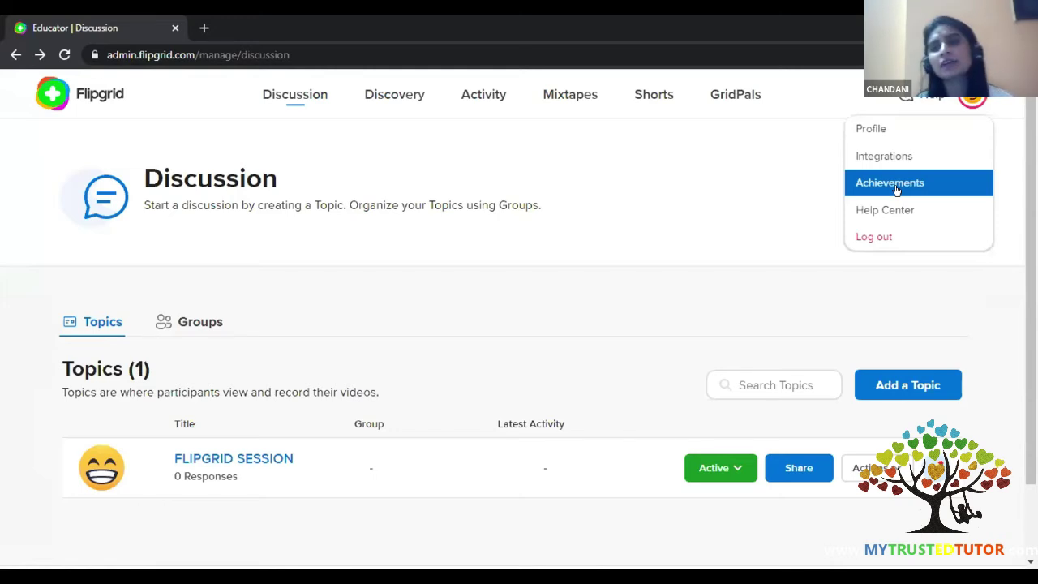
click(898, 188)
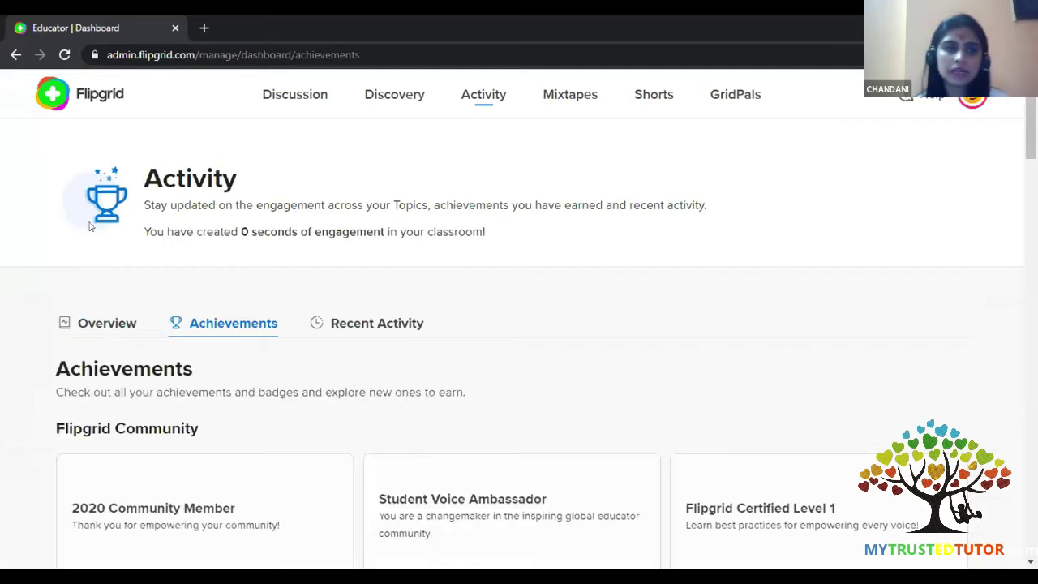
click(15, 54)
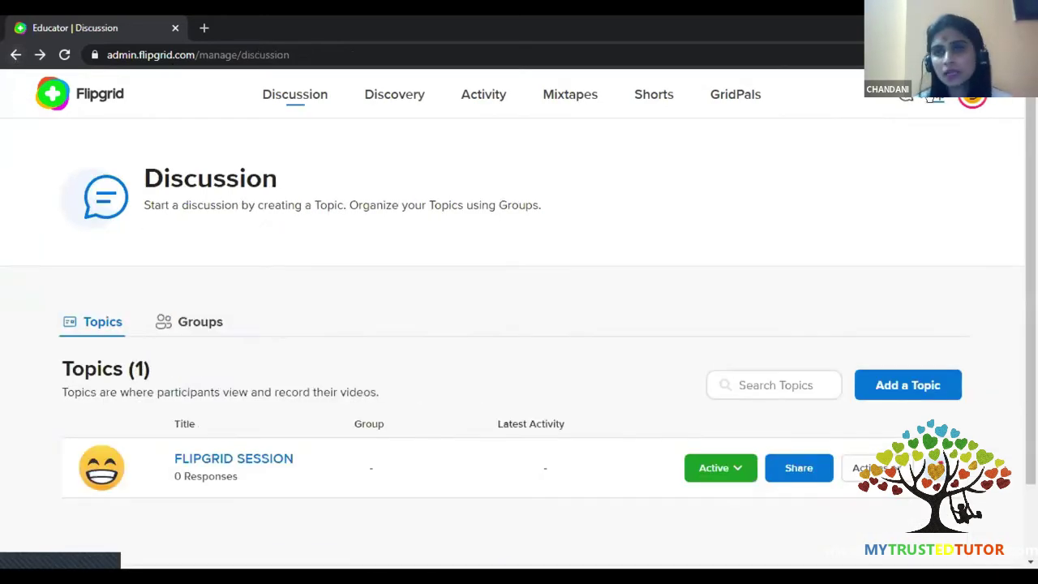
click(931, 104)
click(857, 183)
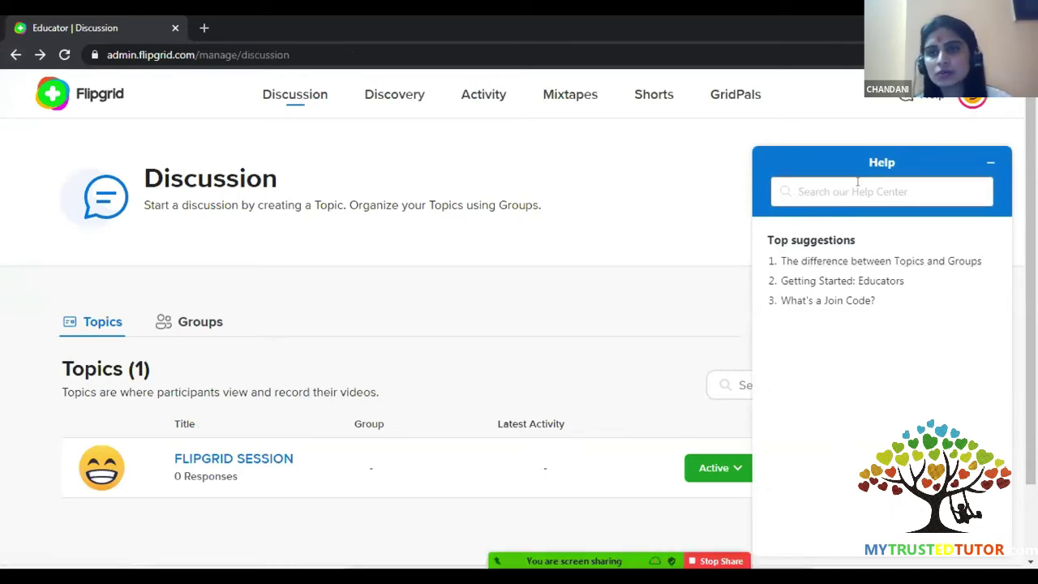
click(985, 166)
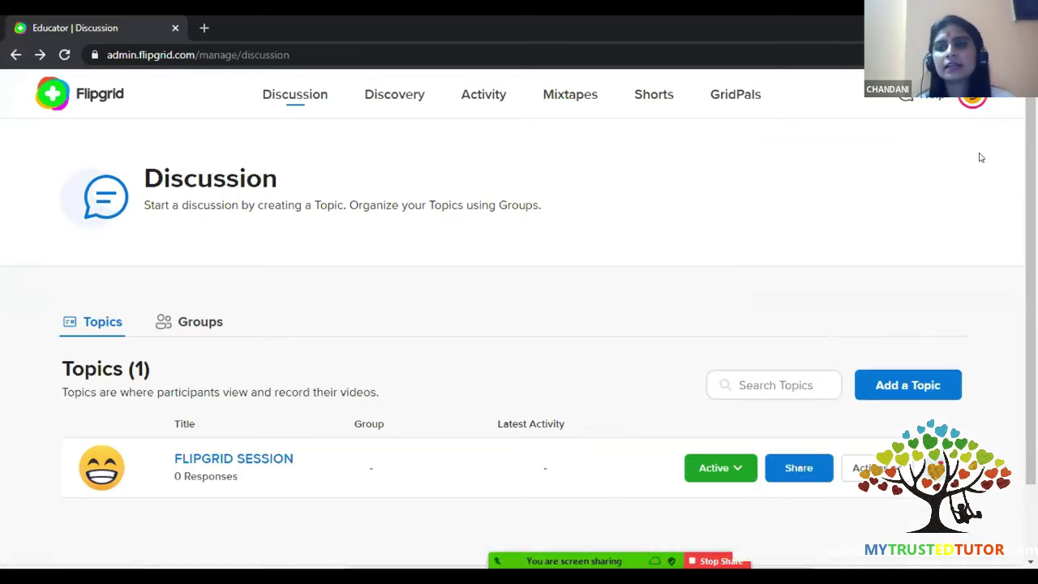
click(965, 98)
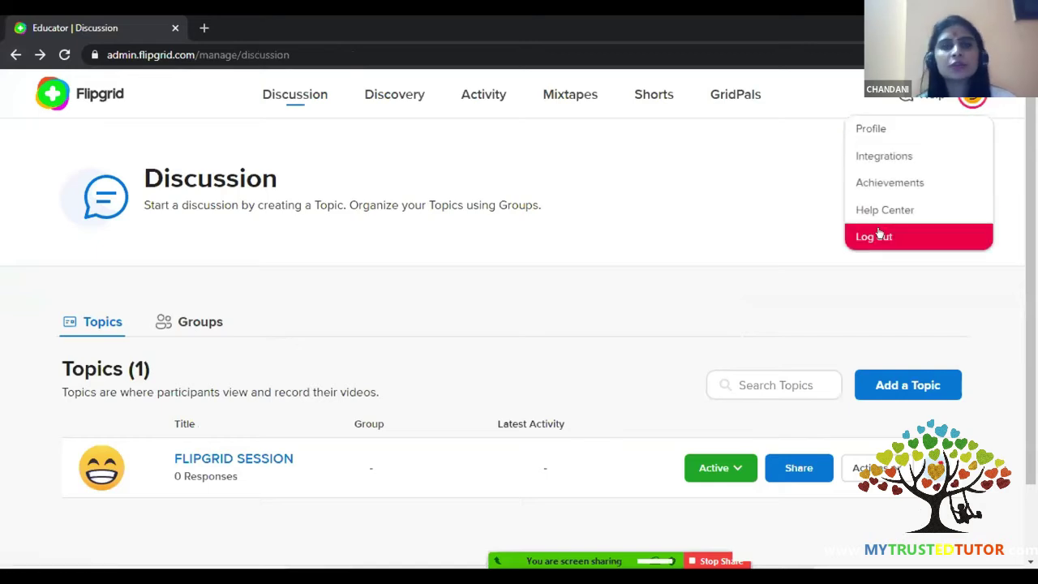
- Dismiss the account avatar dropdown on the Discussion page
click(466, 169)
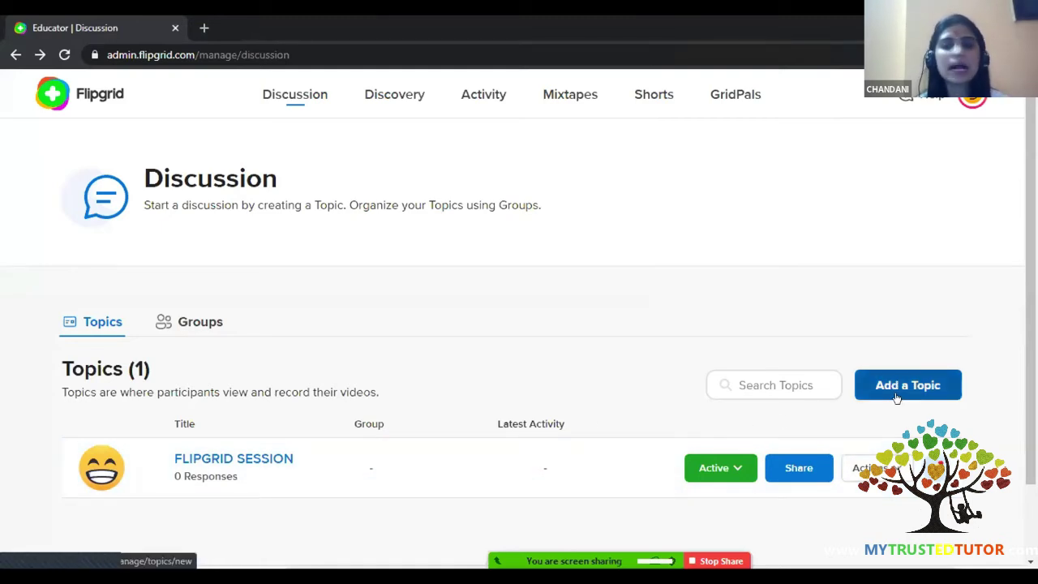
- Create a new topic titled 'SUSTAINABLE DEVELOPMENT GOALS' and place the cursor in the Prompt box
click(897, 389)
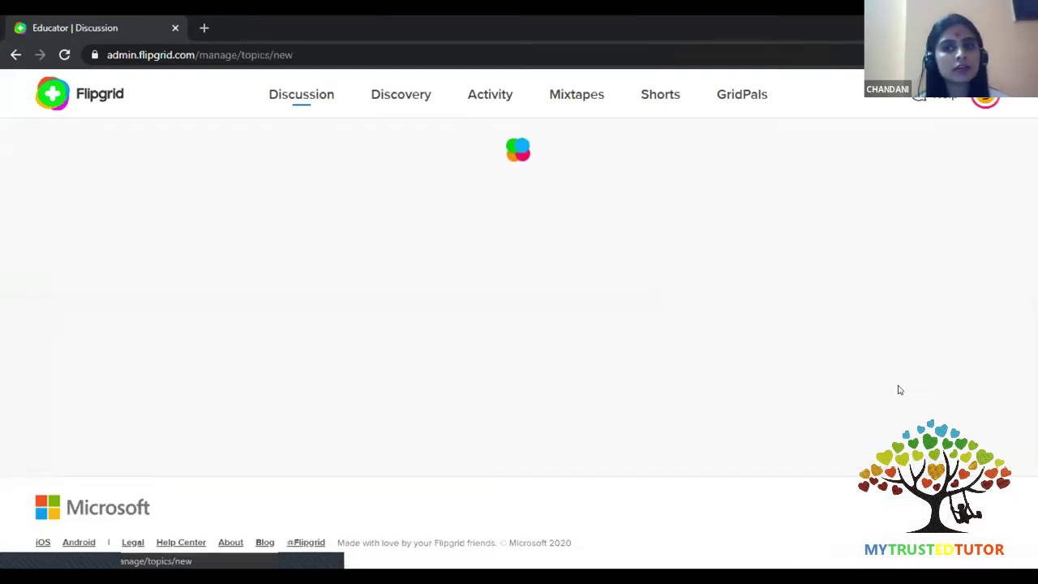
scroll(329, 365, down, 9)
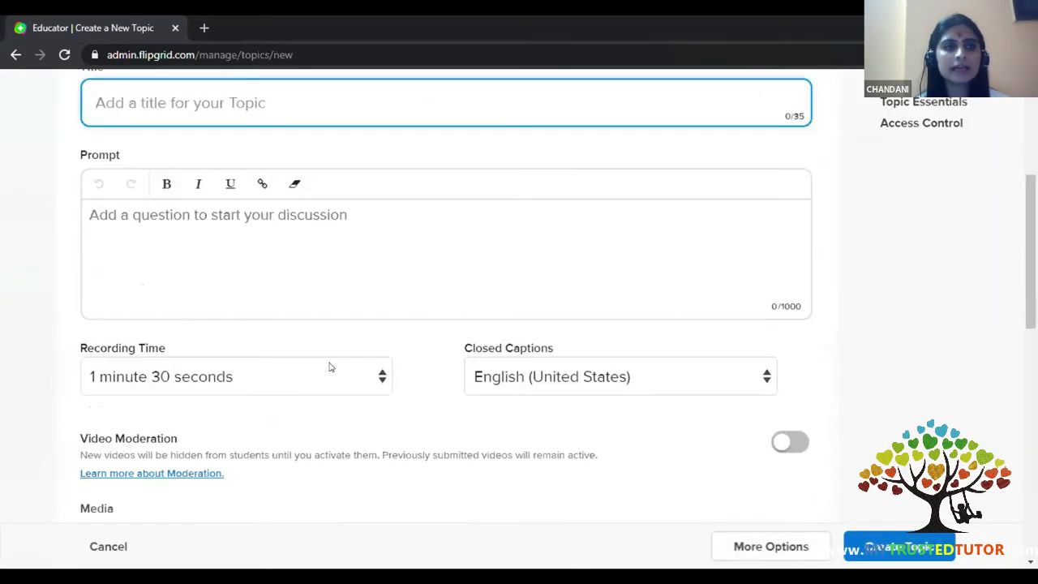
scroll(330, 365, down, 3)
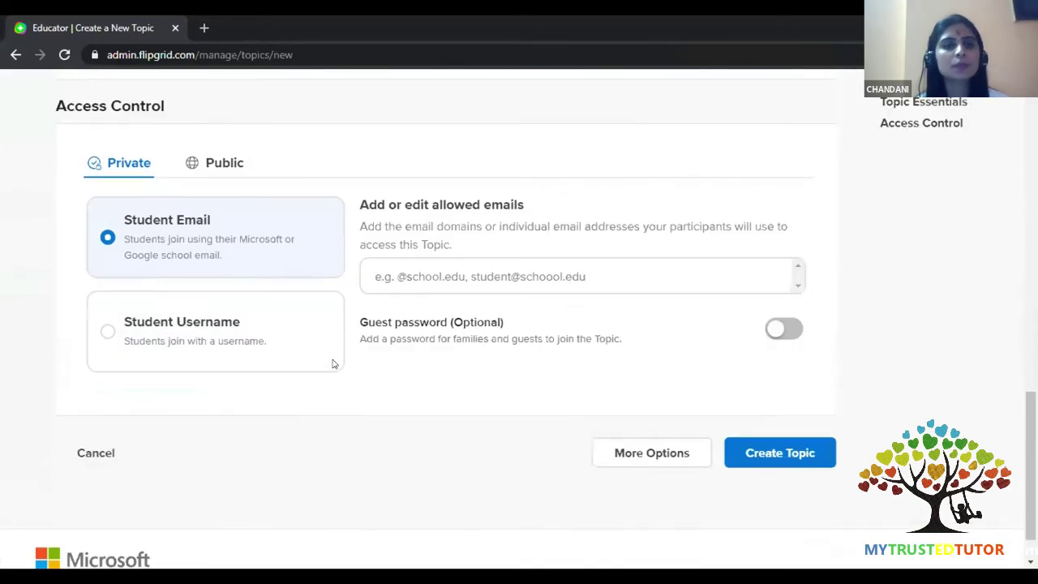
scroll(331, 363, up, 15)
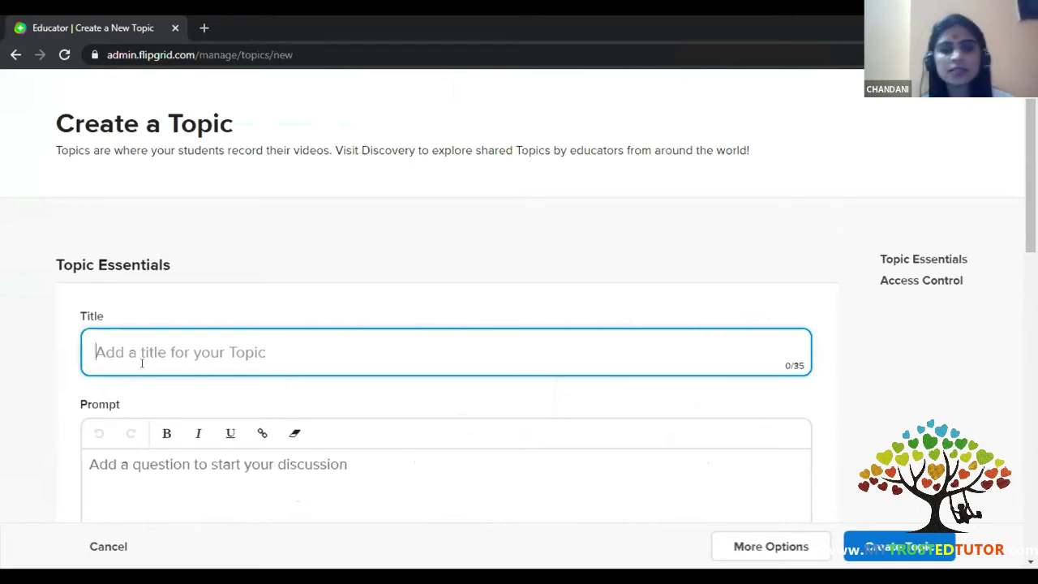
text(SUSTAI)
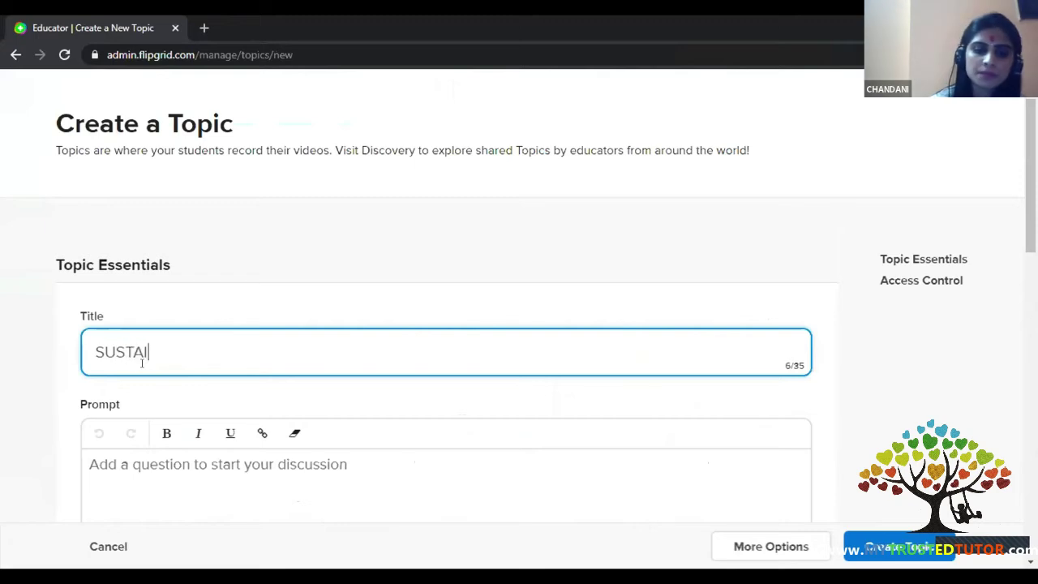
text(NABLE DEVEK)
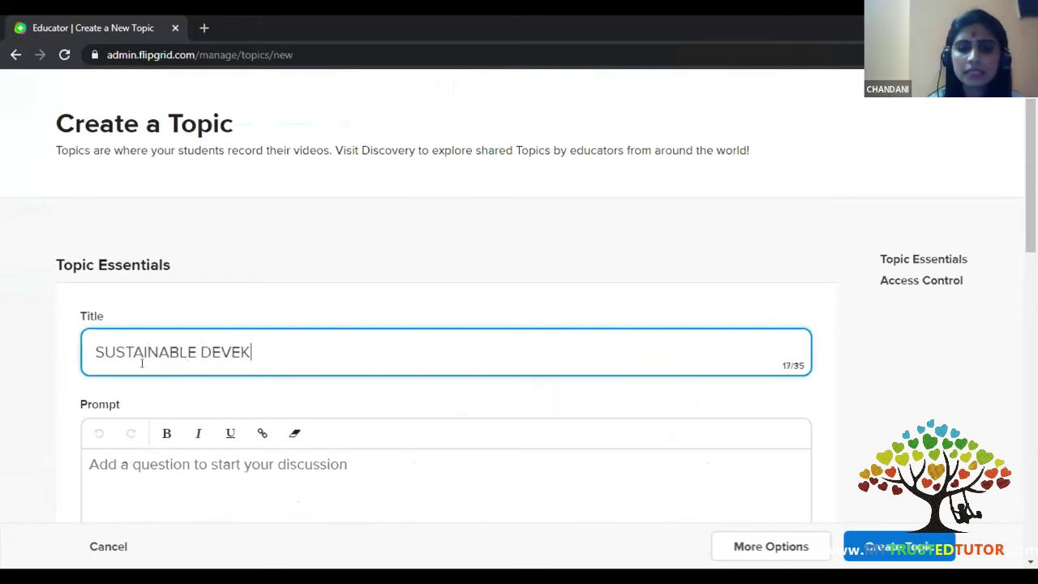
key(BackSpace)
text(LOPMEN)
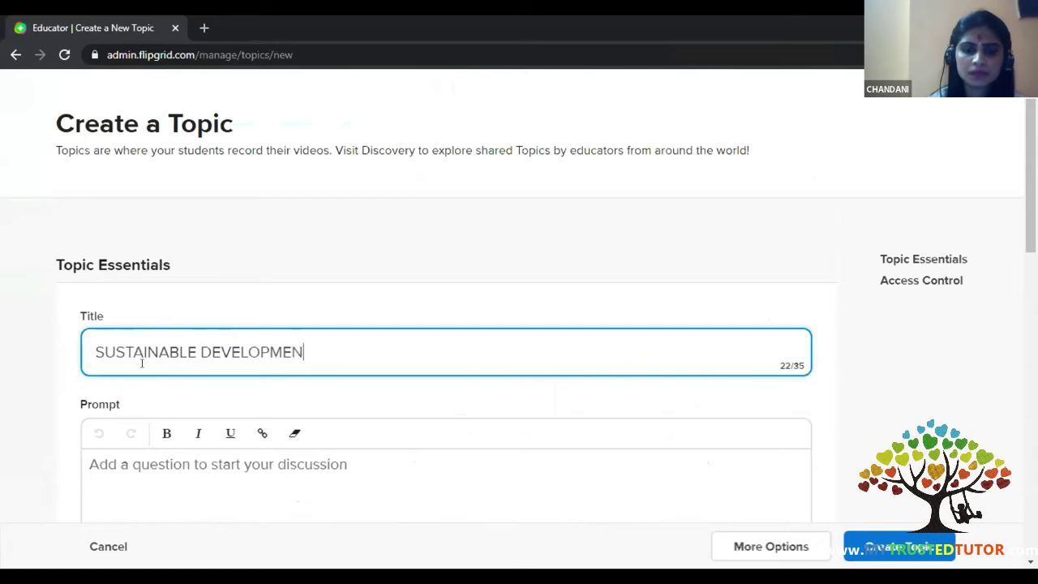
text(T GOALS)
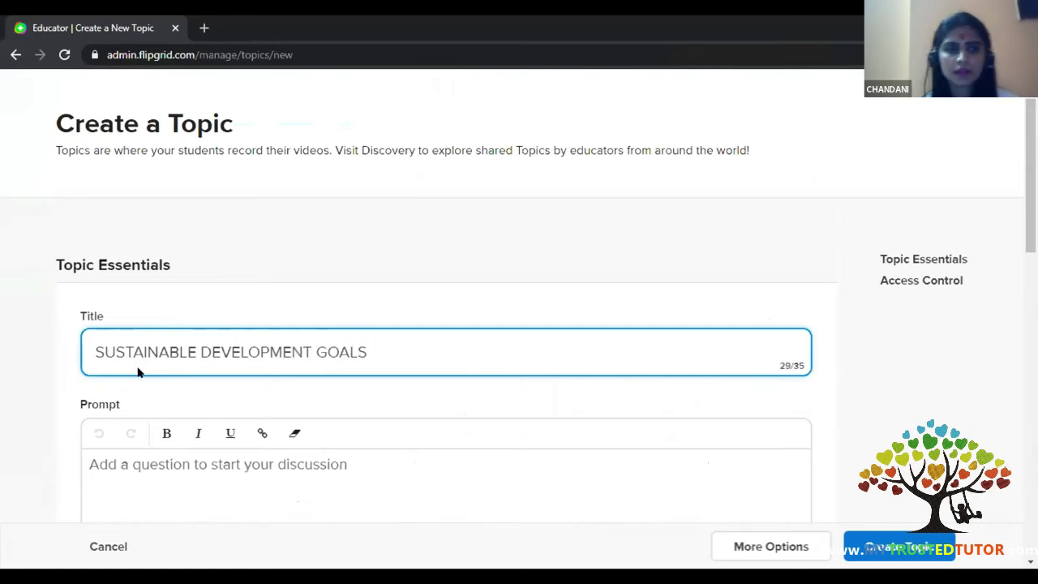
scroll(139, 371, down, 2)
click(155, 348)
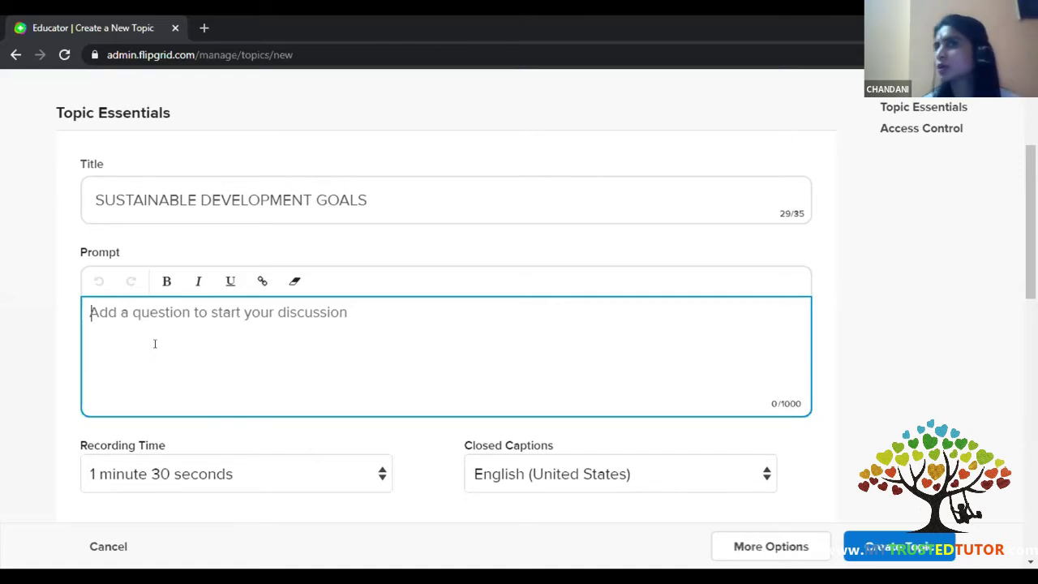
- Write the prompt's opening line about the 17 UN goals to achieve together by 2030
text(sdg)
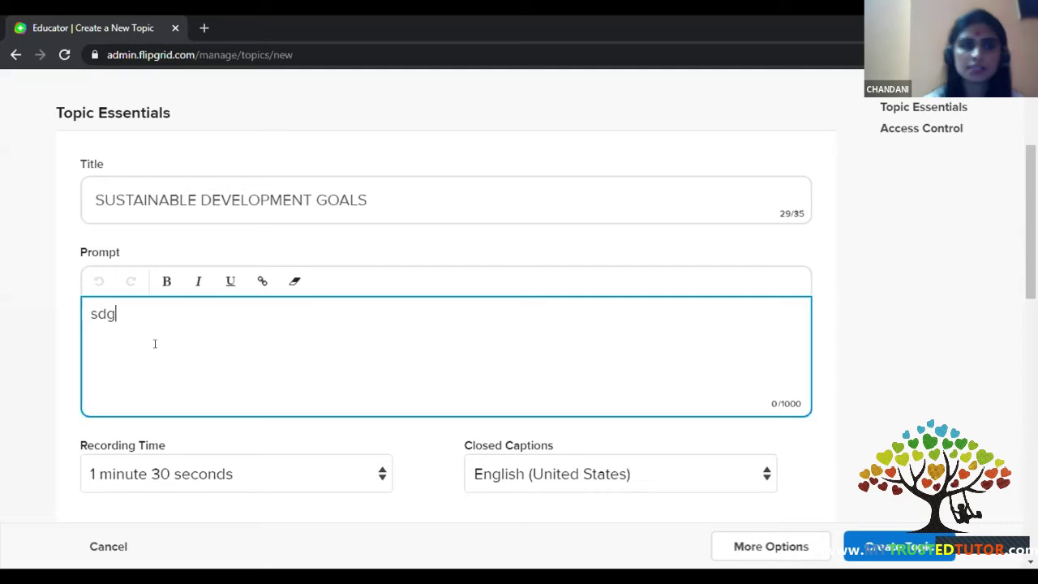
key(BackSpace)
key(BackSpace)
key(BackSpace)
text(sdgs)
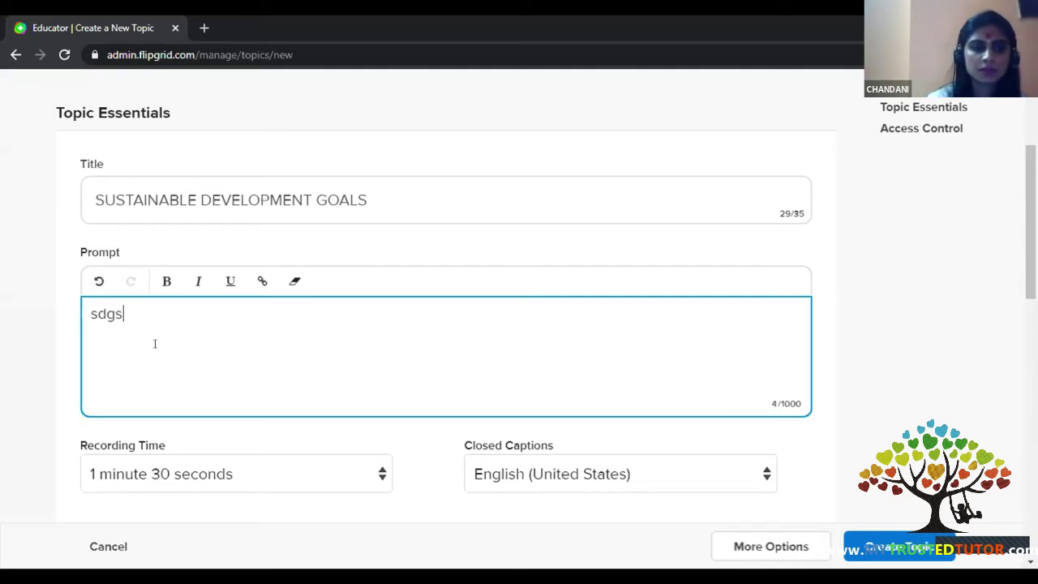
key(BackSpace)
key(BackSpace)
key(BackSpace)
key(BackSpace)
text(S)
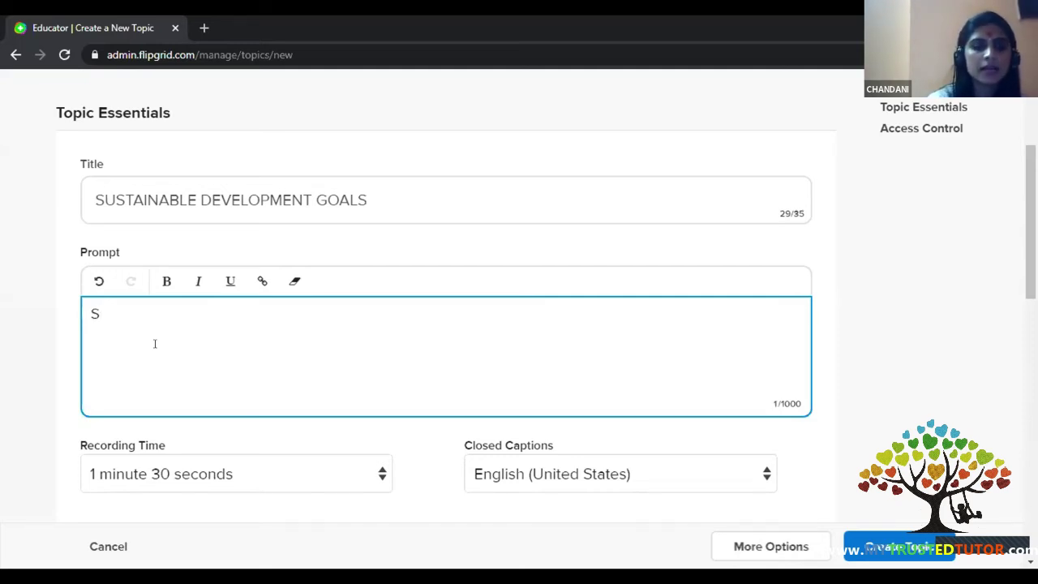
text(DGs are )
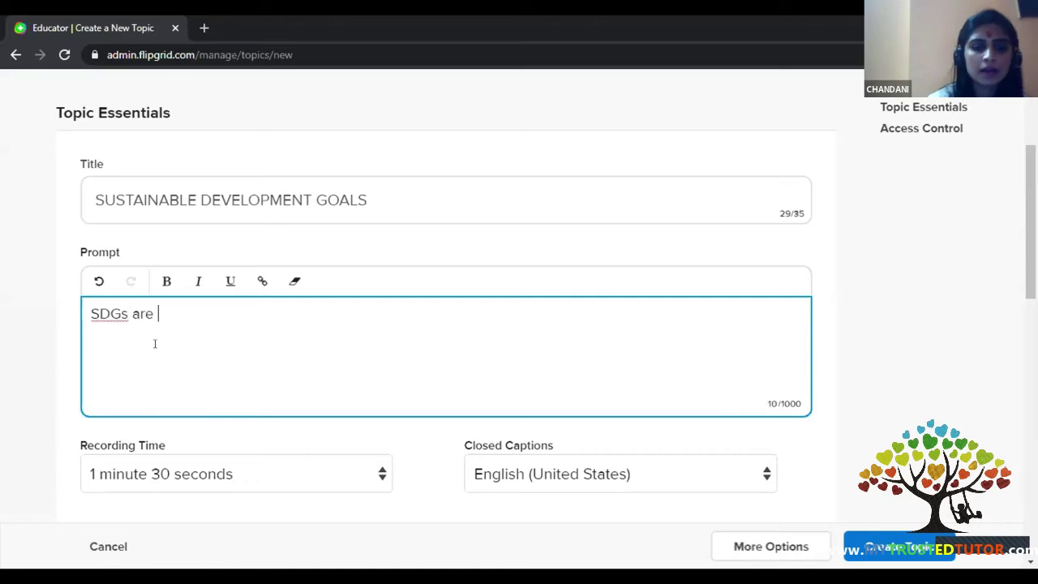
text(the 17 goals )
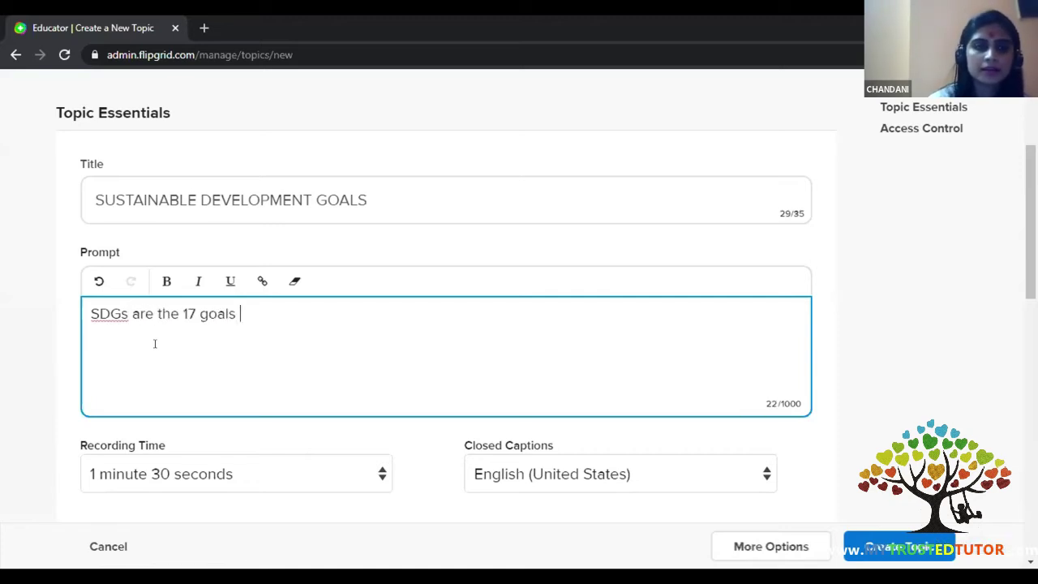
text(lset by t)
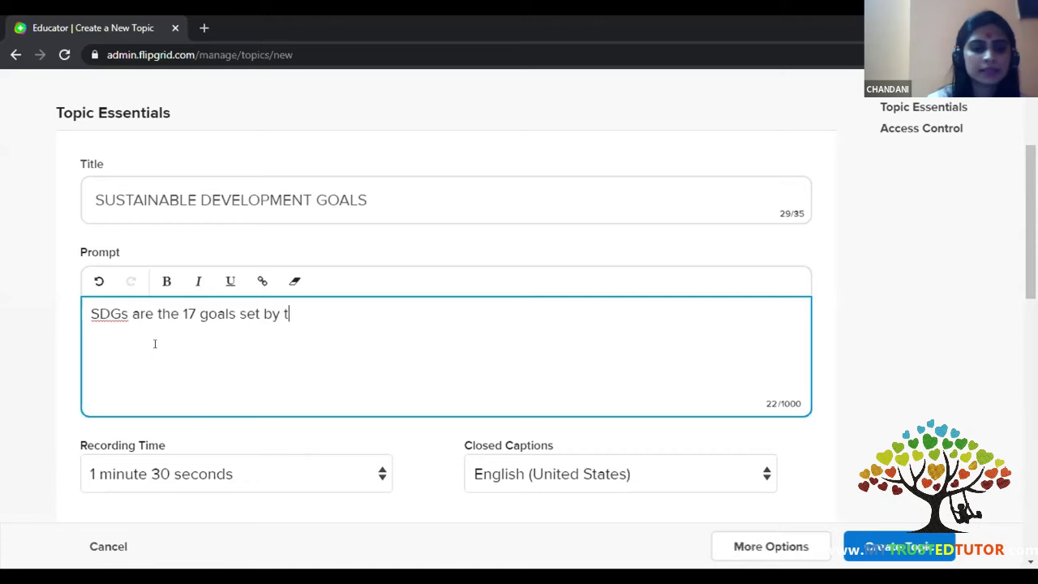
text(he UN for )
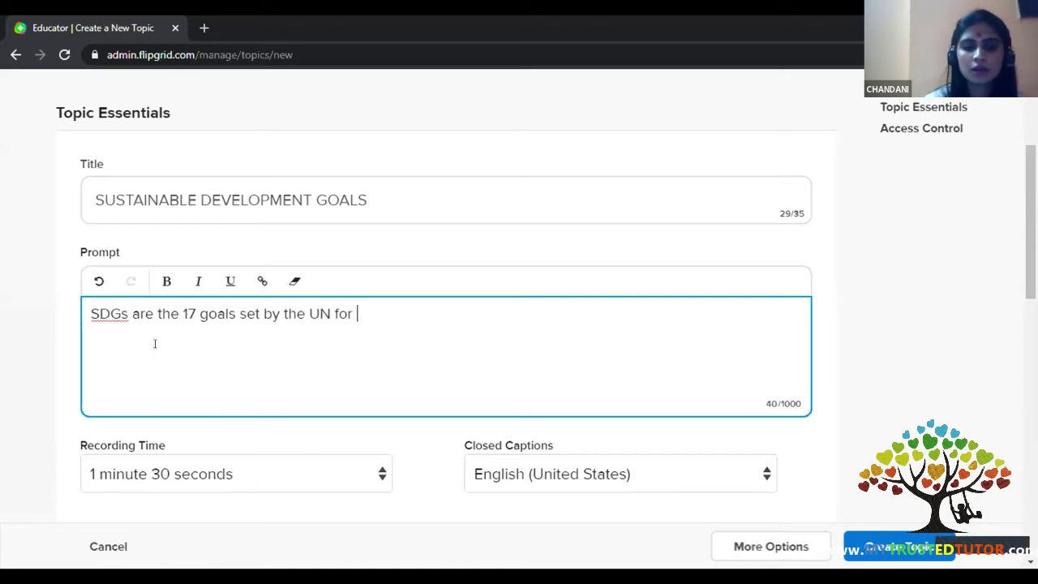
text(the globe t)
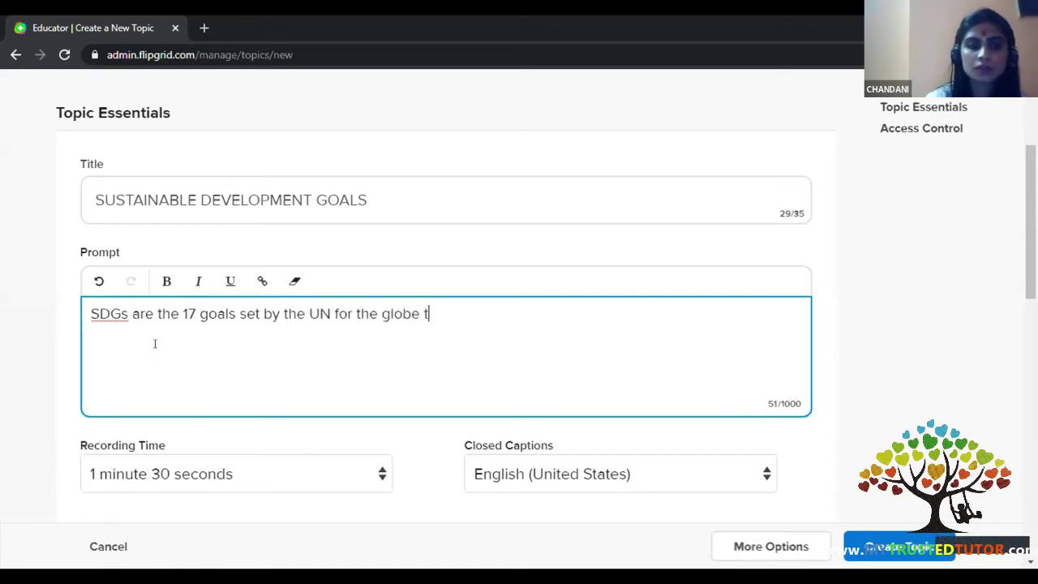
text(o achi)
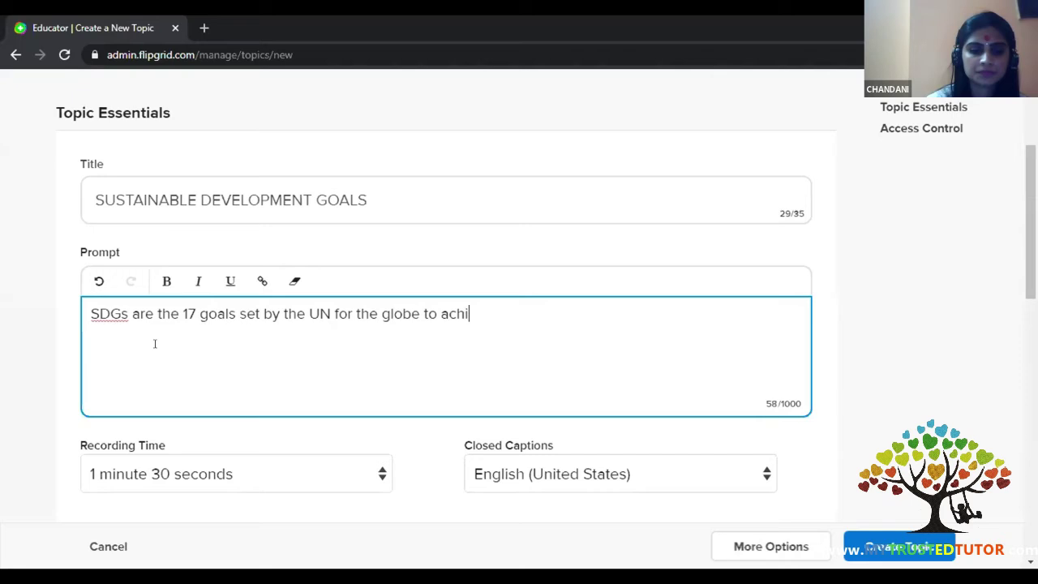
text(eve togetehr)
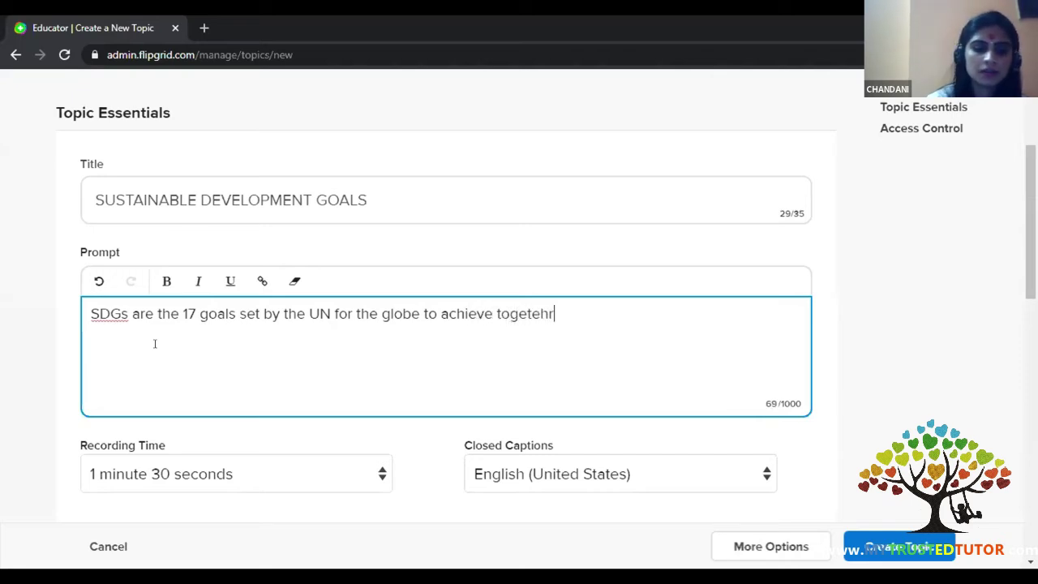
text( by )
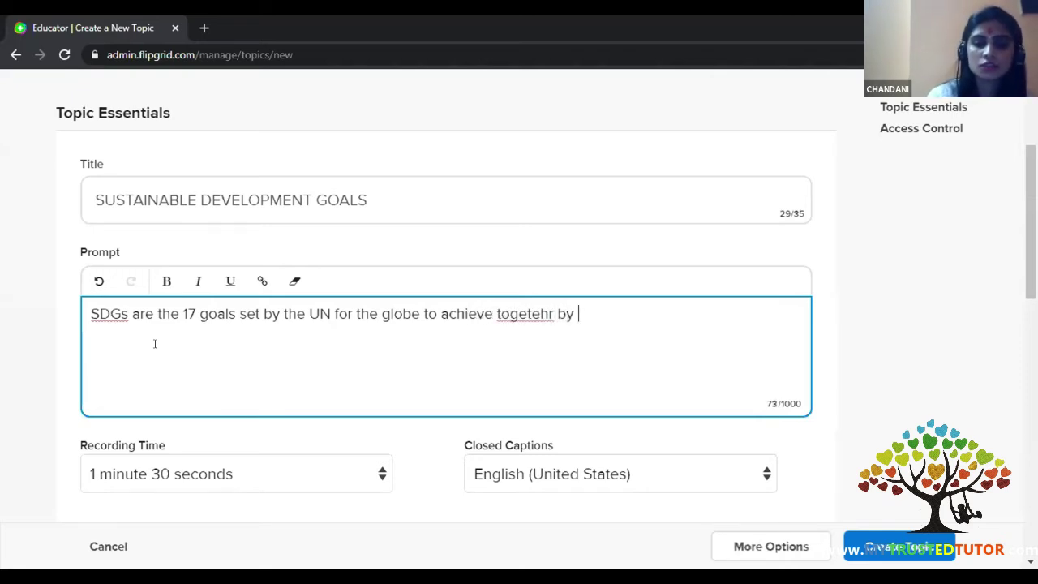
text(2030.)
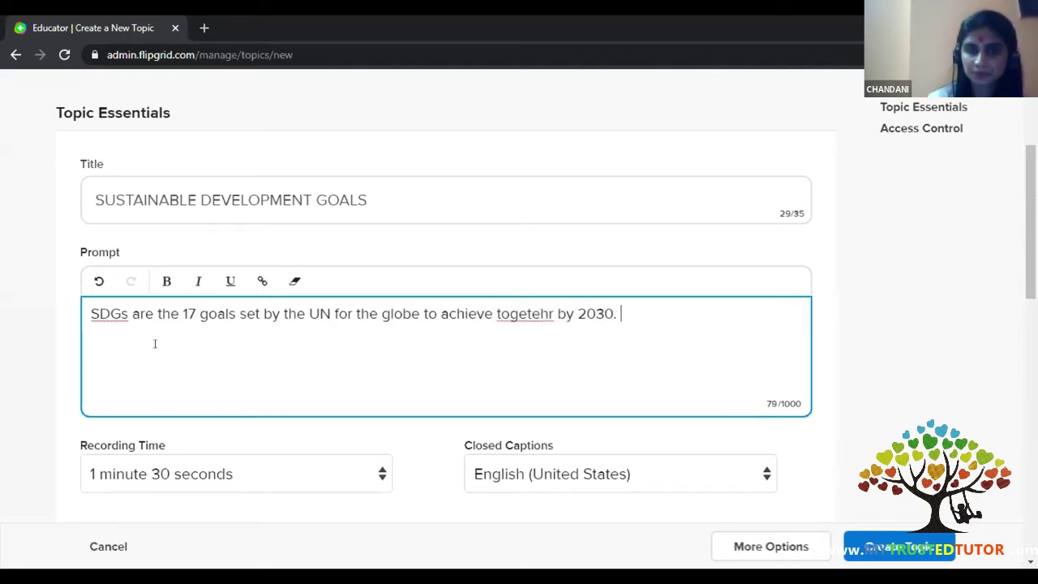
right_click(511, 315)
click(547, 333)
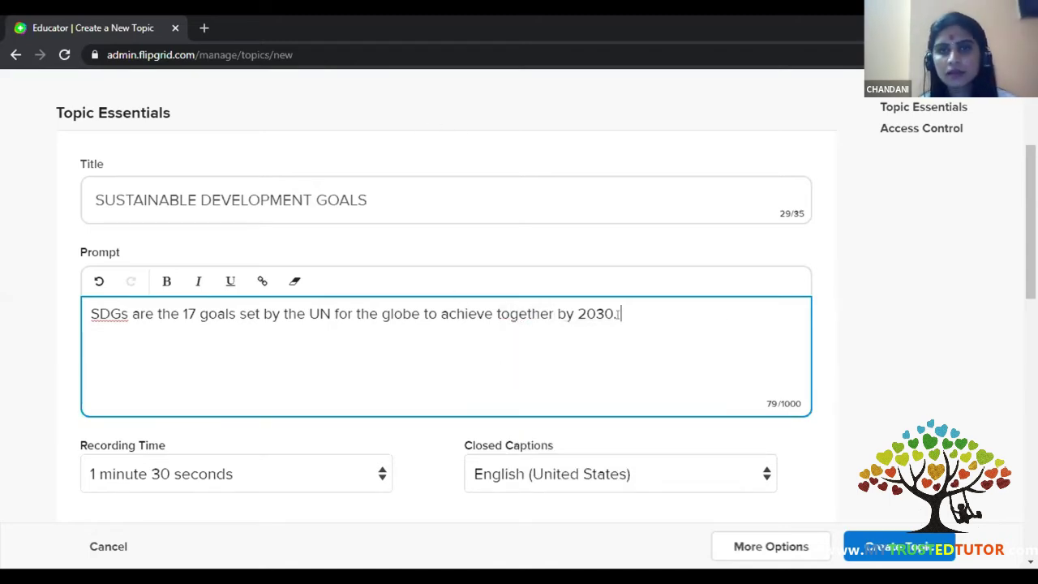
key(Return)
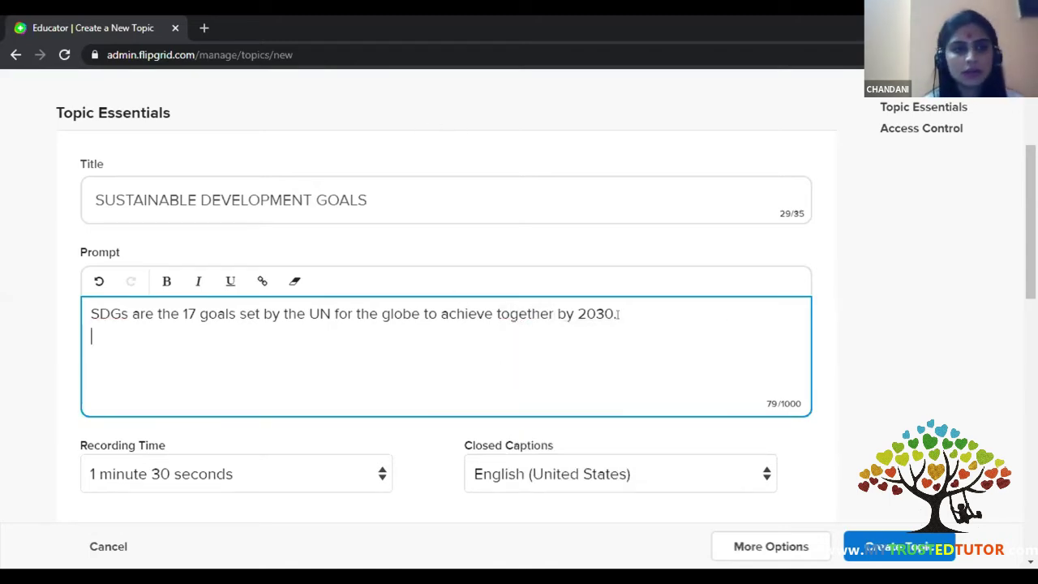
- List example goals: Climate Actions, Gender Equality, Zero Hunger, No poverty, Life on Land
text(These)
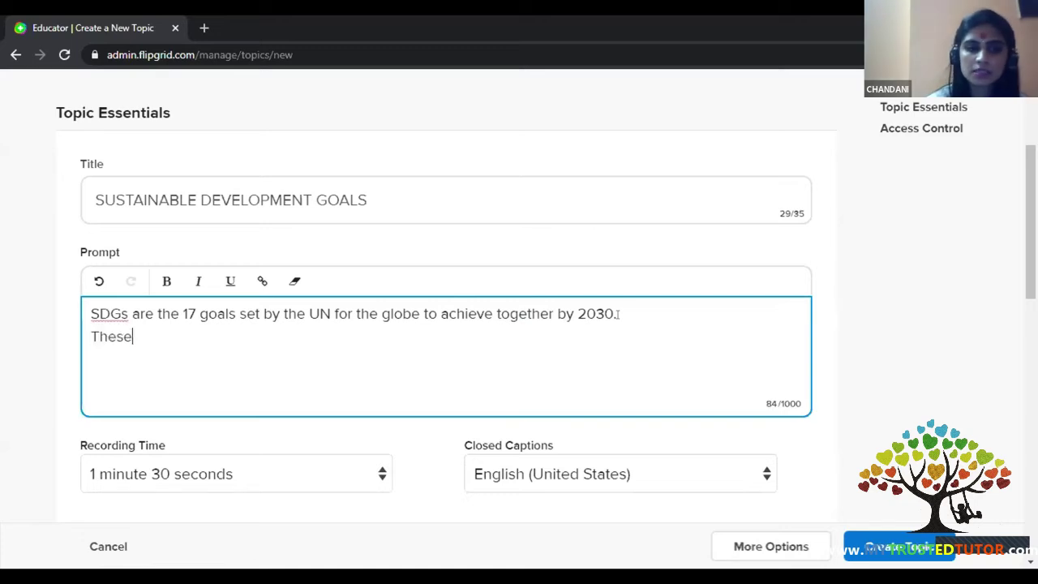
text( goals im)
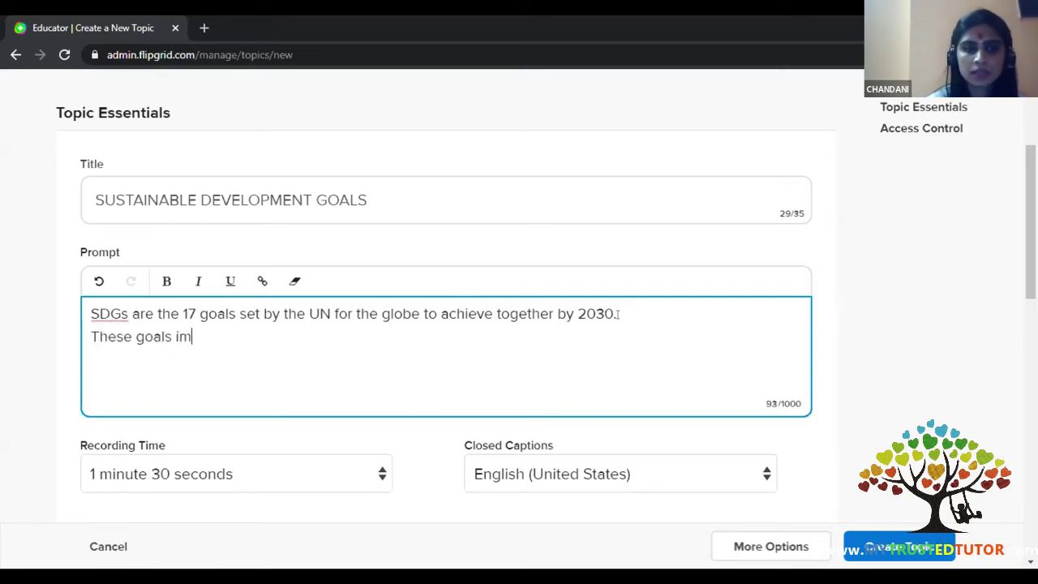
key(BackSpace)
text(nclude)
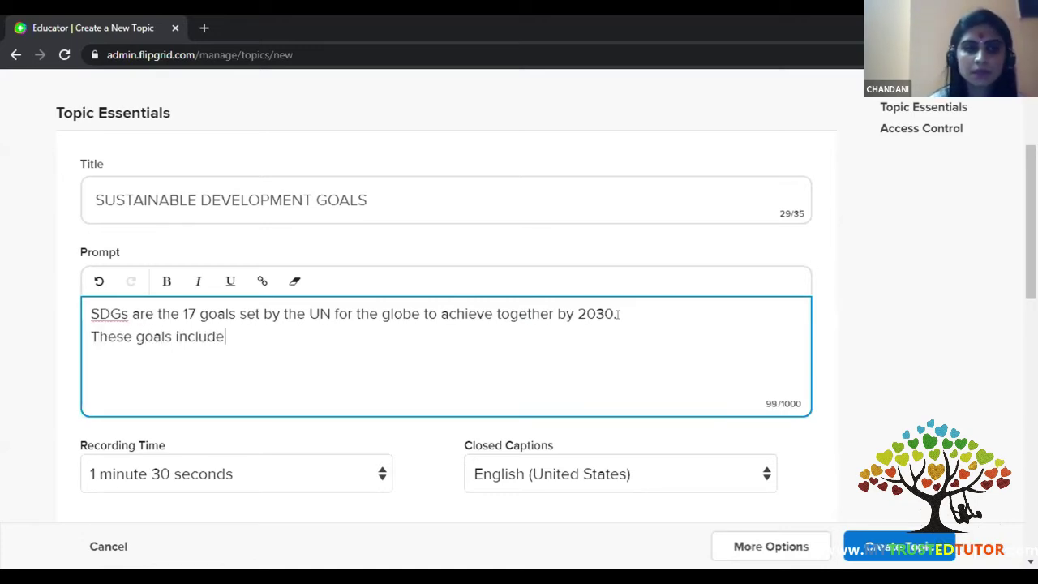
text( Cla)
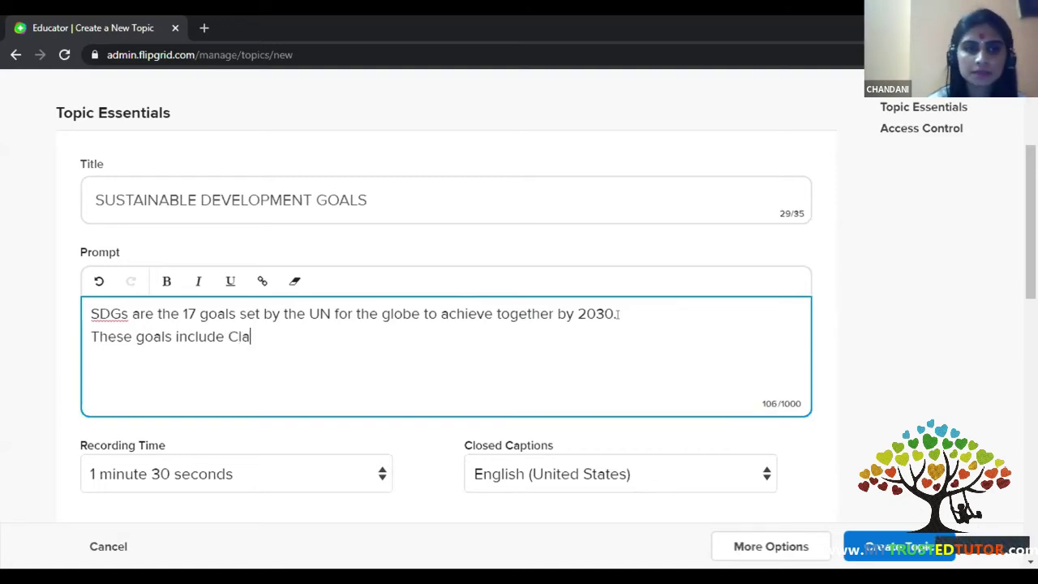
key(BackSpace)
text(imate Action)
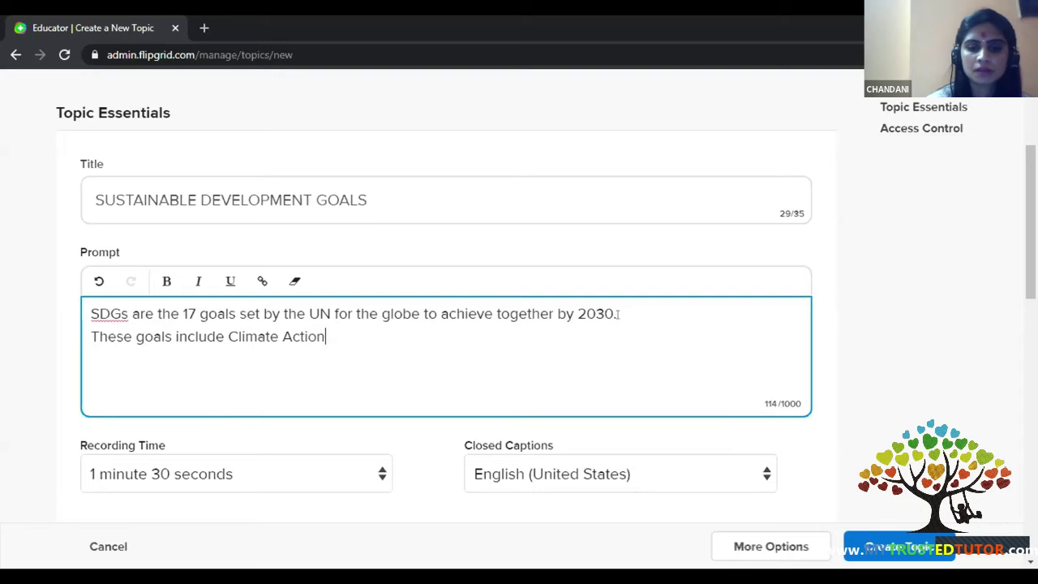
text(s; )
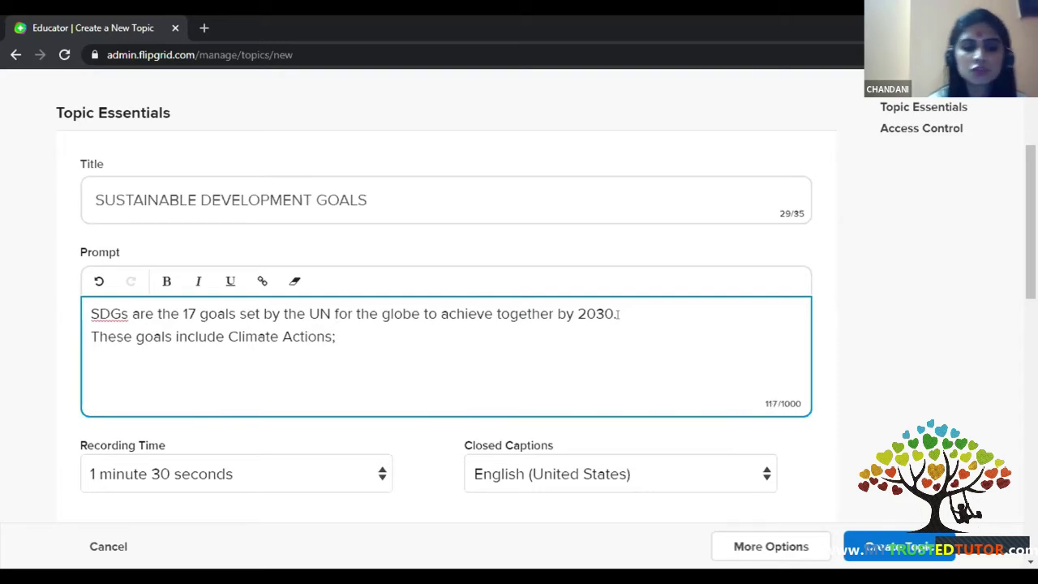
text(Gender Eu)
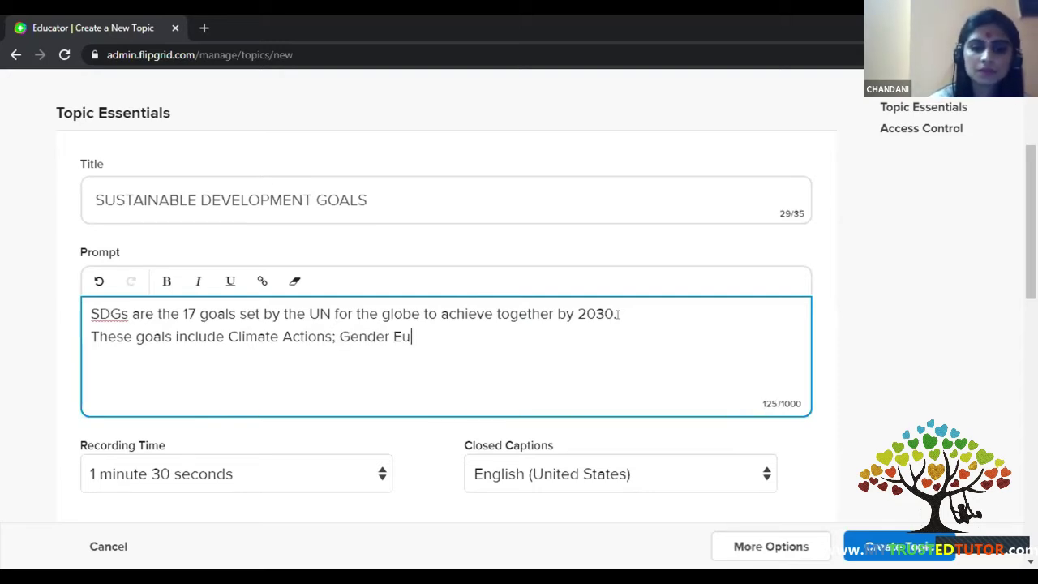
key(BackSpace)
text(qua)
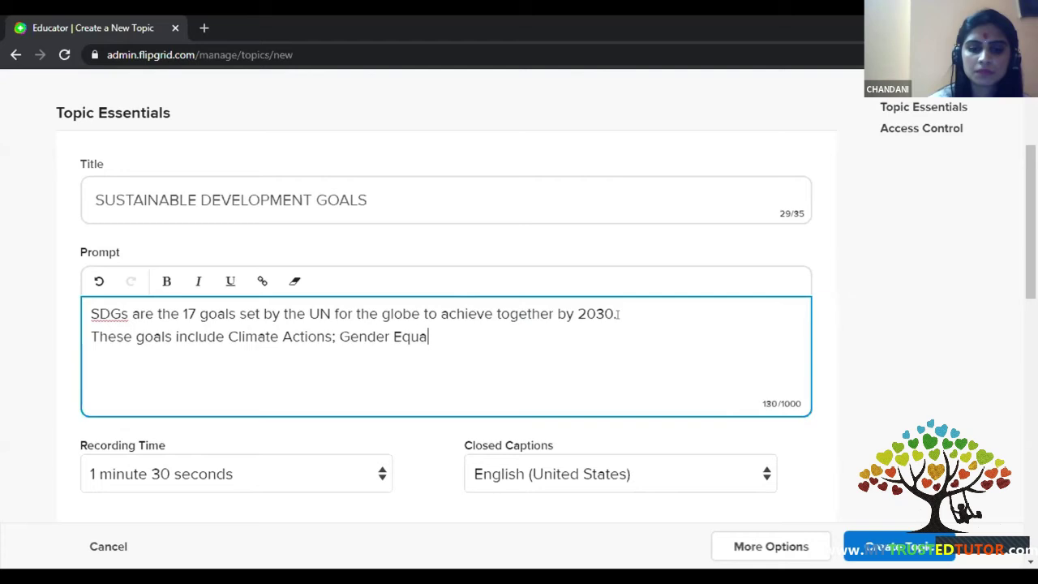
text(lity, S)
key(BackSpace)
text(Zero)
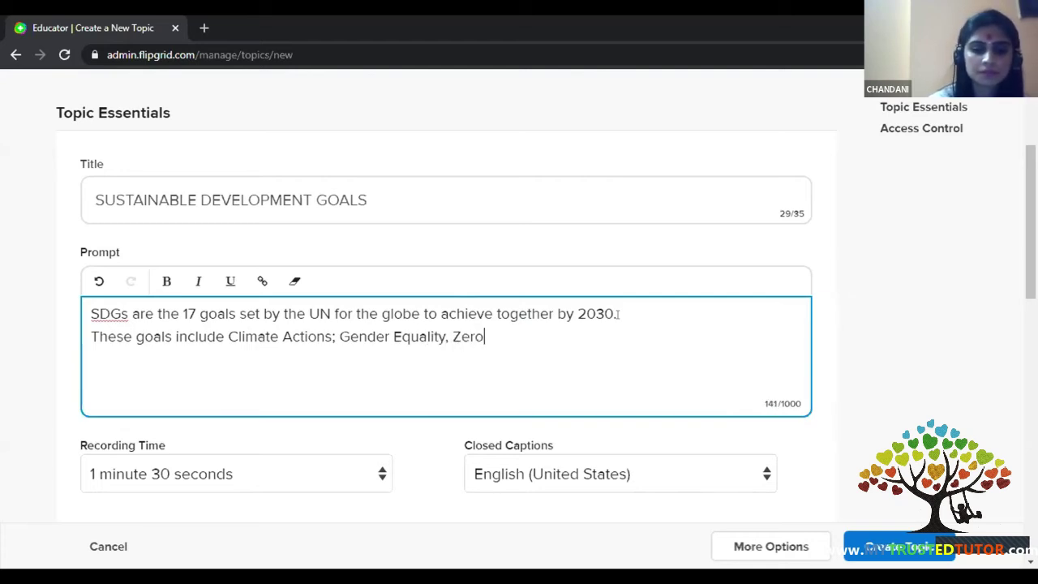
text( Hunger; No )
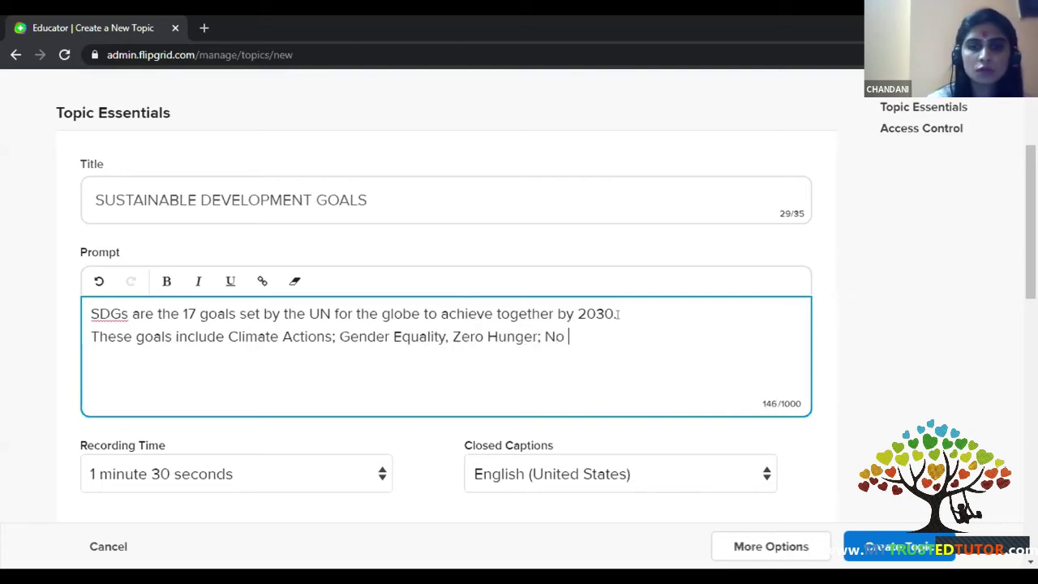
text(poverty)
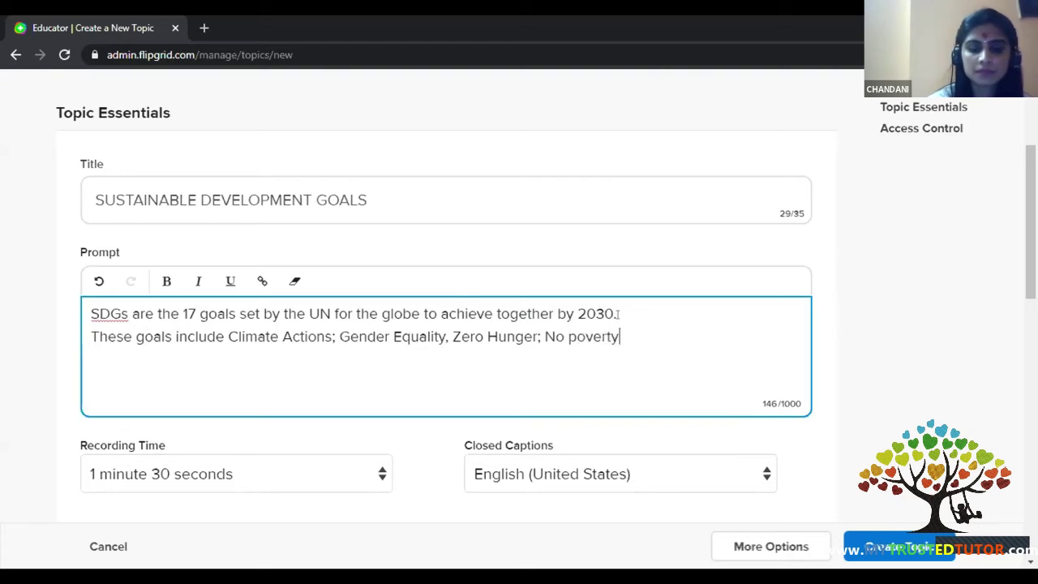
text(; )
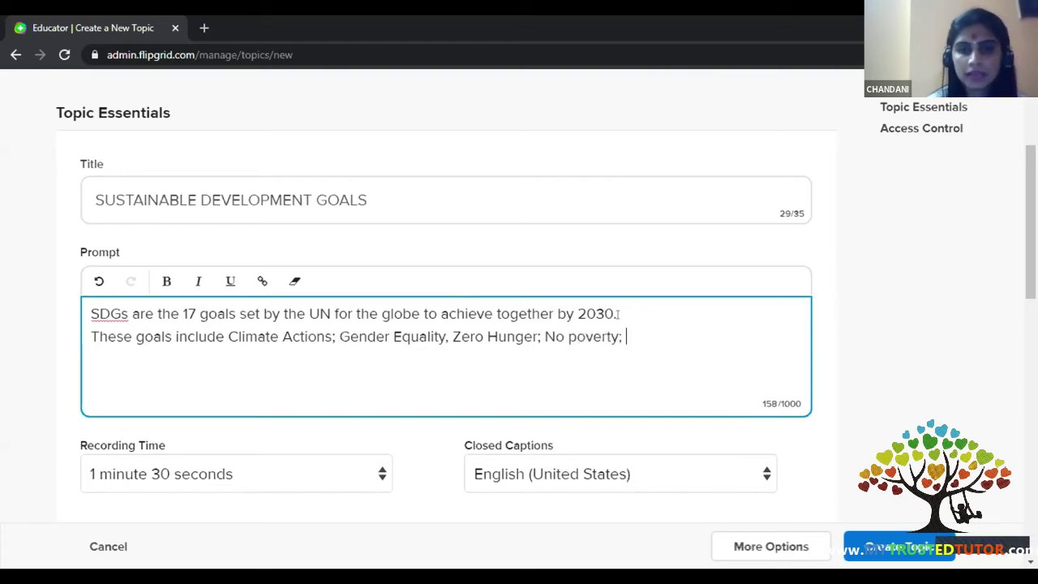
text(Life on)
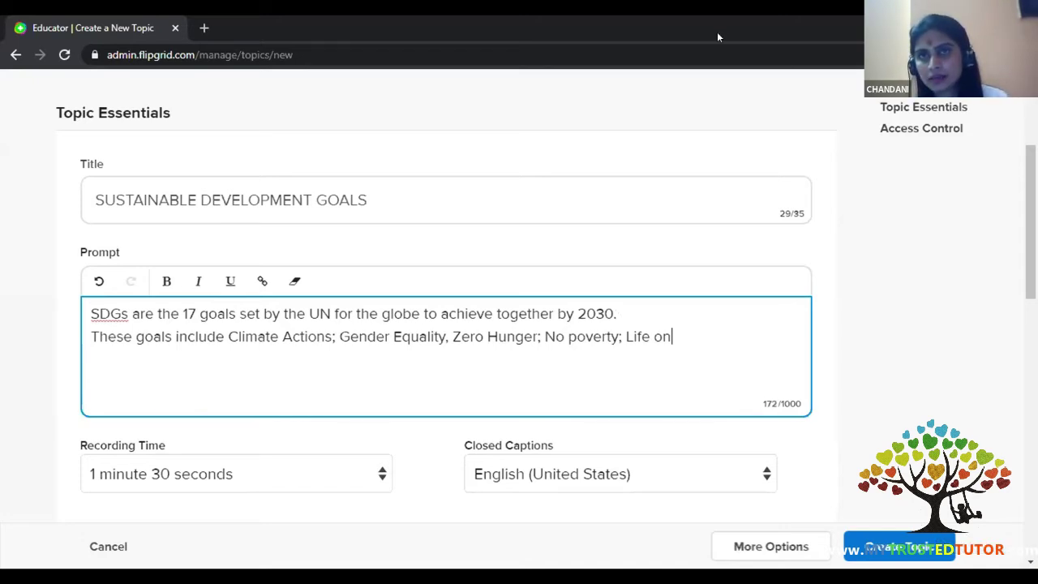
text(Lnadf;)
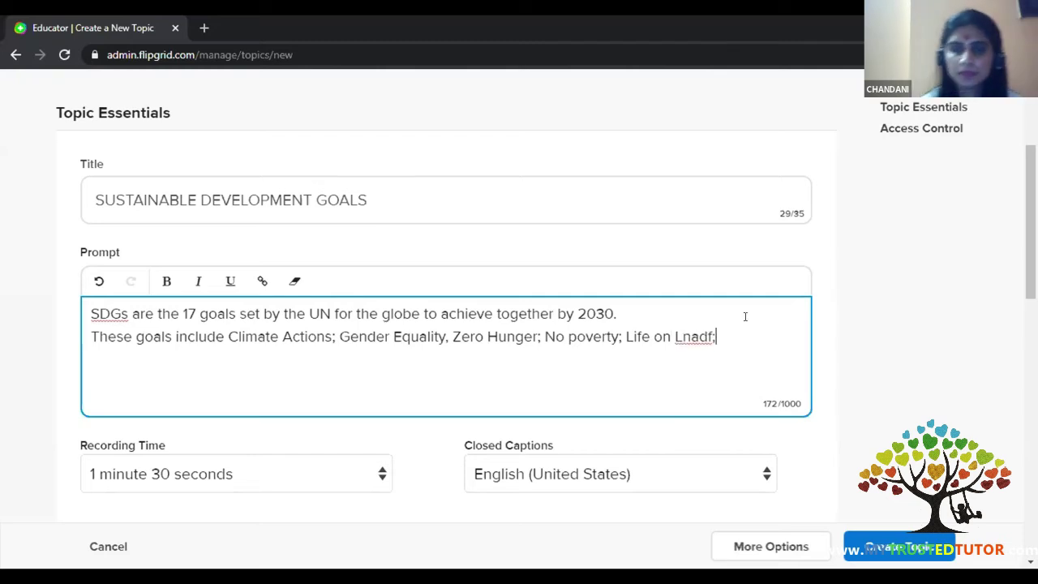
key(BackSpace)
key(BackSpace)
key(BackSpace)
key(BackSpace)
key(BackSpace)
text(and)
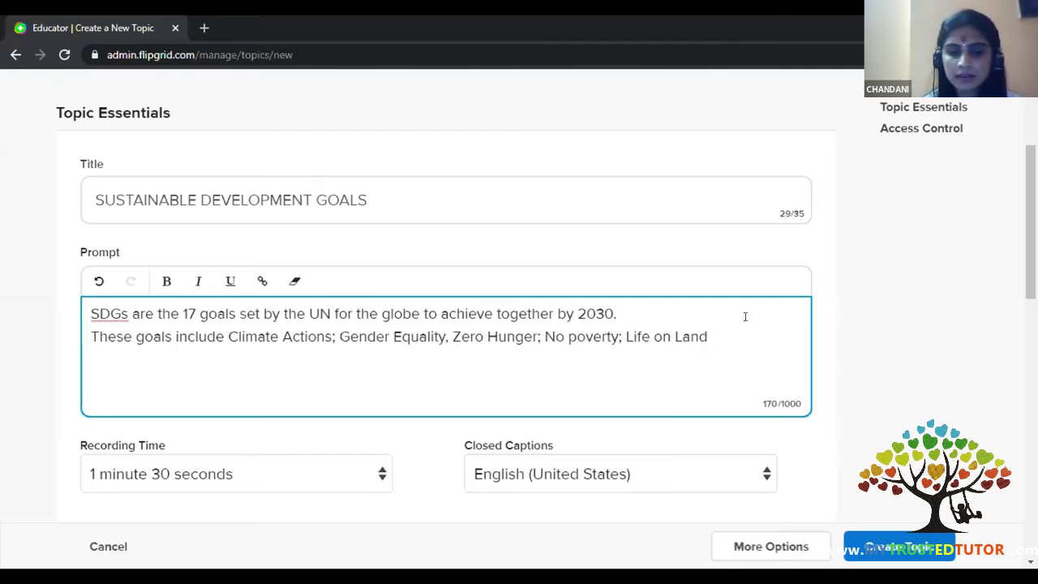
text(; Life on)
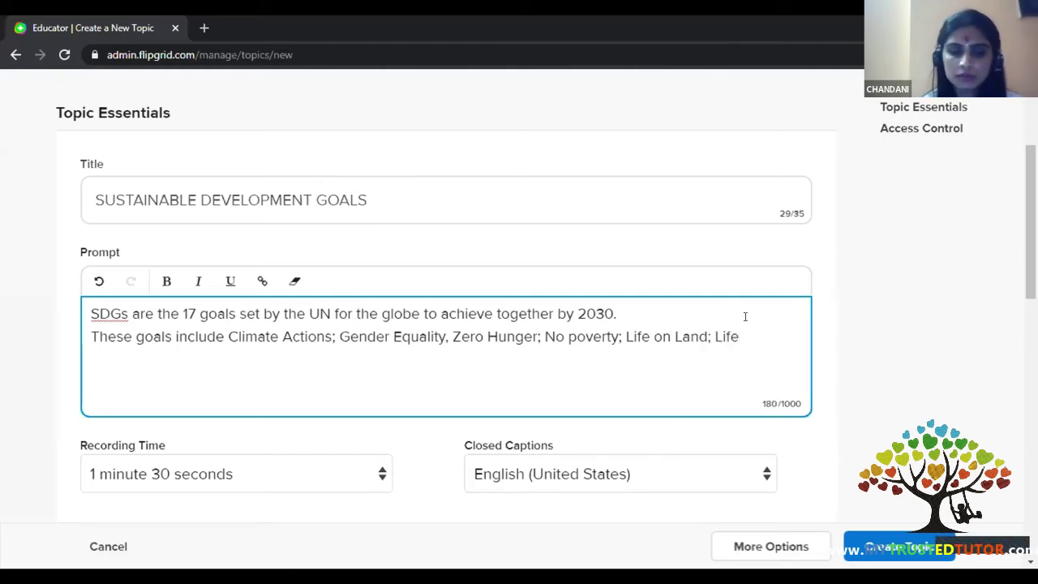
- Add 'Life Under Water and so on....' and the question 'Wha is your take on these 17 goals by the UN?'
key(BackSpace)
key(BackSpace)
key(BackSpace)
key(BackSpace)
text(UNDER wAR)
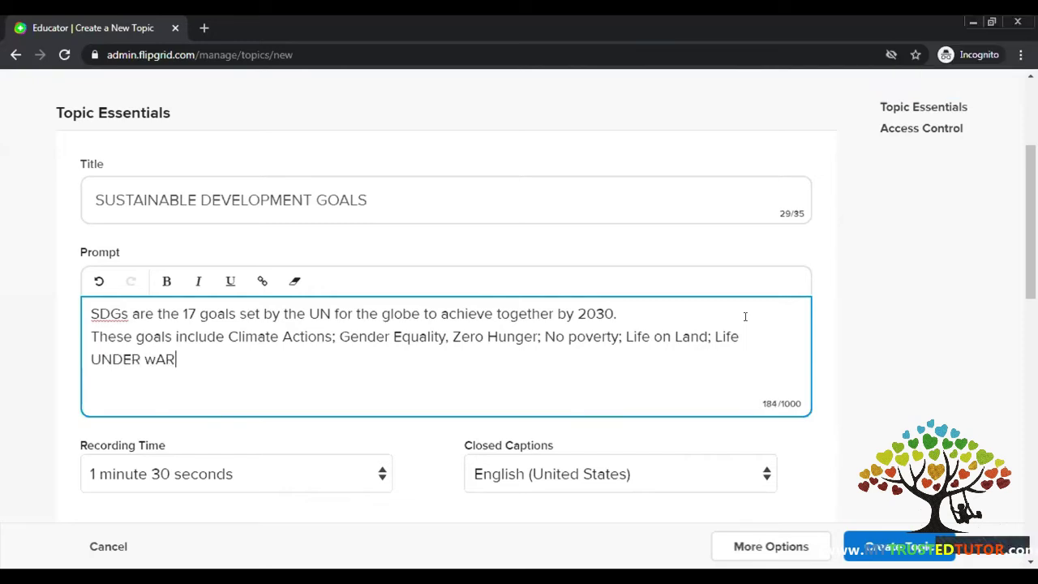
text(==)
key(BackSpace)
key(BackSpace)
key(BackSpace)
key(BackSpace)
key(BackSpace)
key(BackSpace)
key(BackSpace)
key(BackSpace)
key(BackSpace)
key(BackSpace)
key(BackSpace)
key(BackSpace)
text(uN)
key(BackSpace)
key(BackSpace)
text(U)
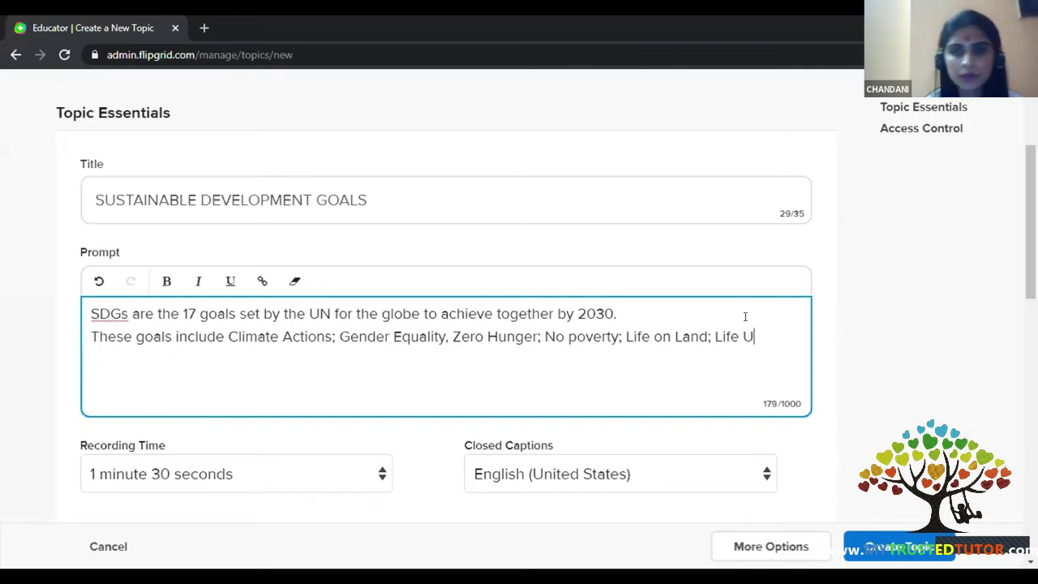
text(nder W)
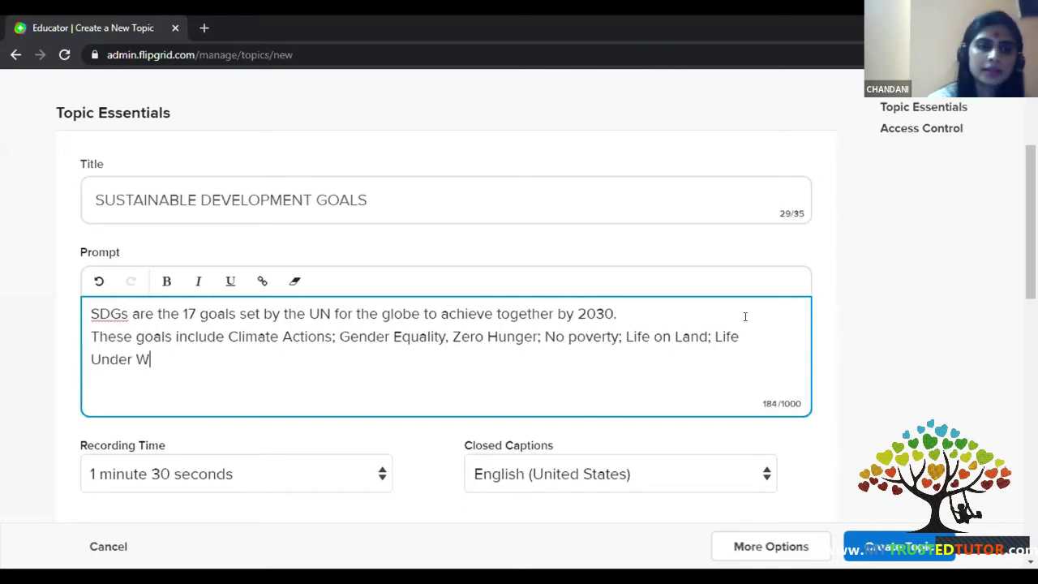
text(ater and so )
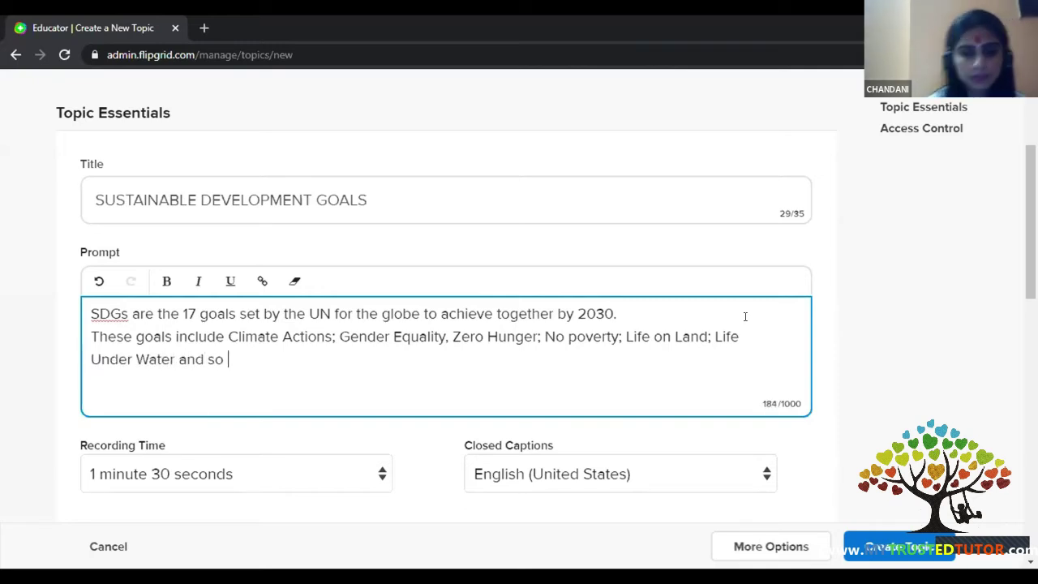
text(on....)
key(Return)
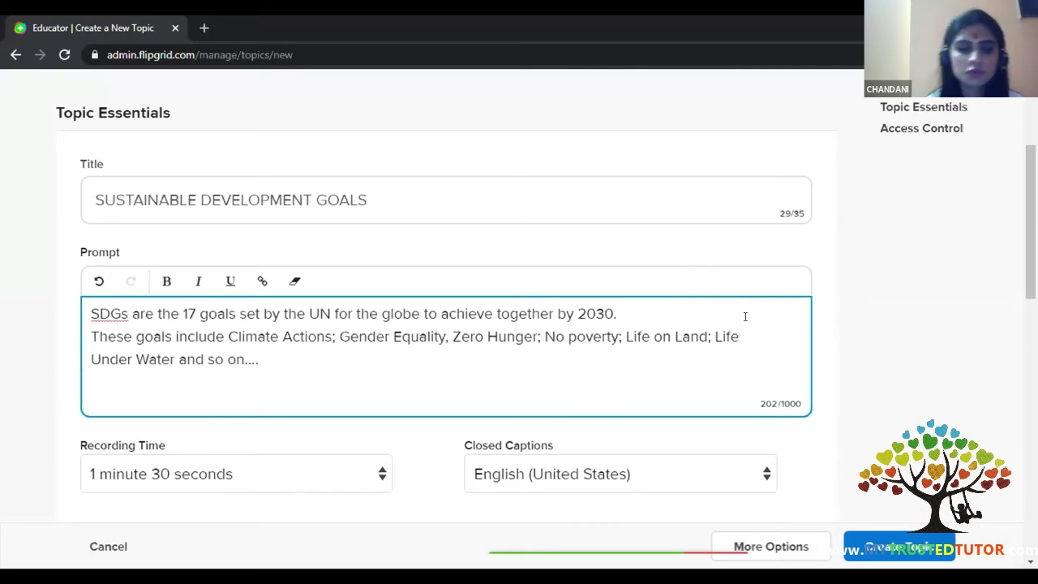
text(Wha )
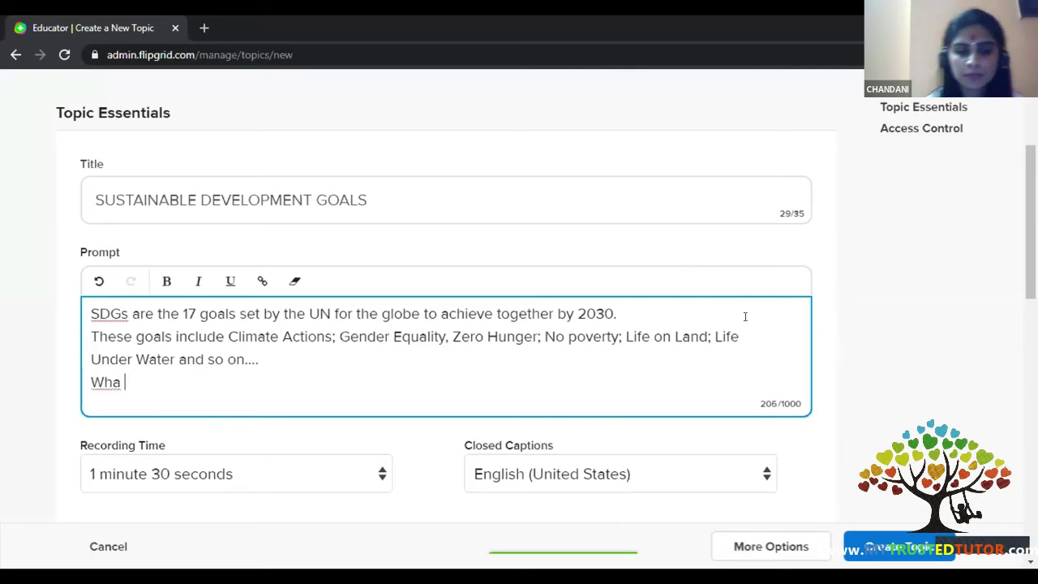
text(is your tak)
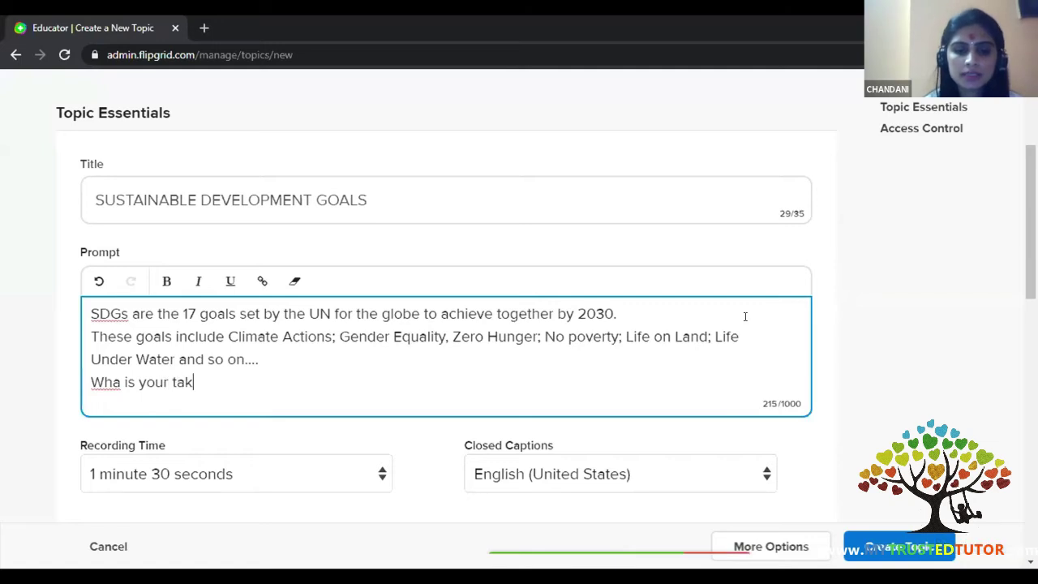
text(e on t)
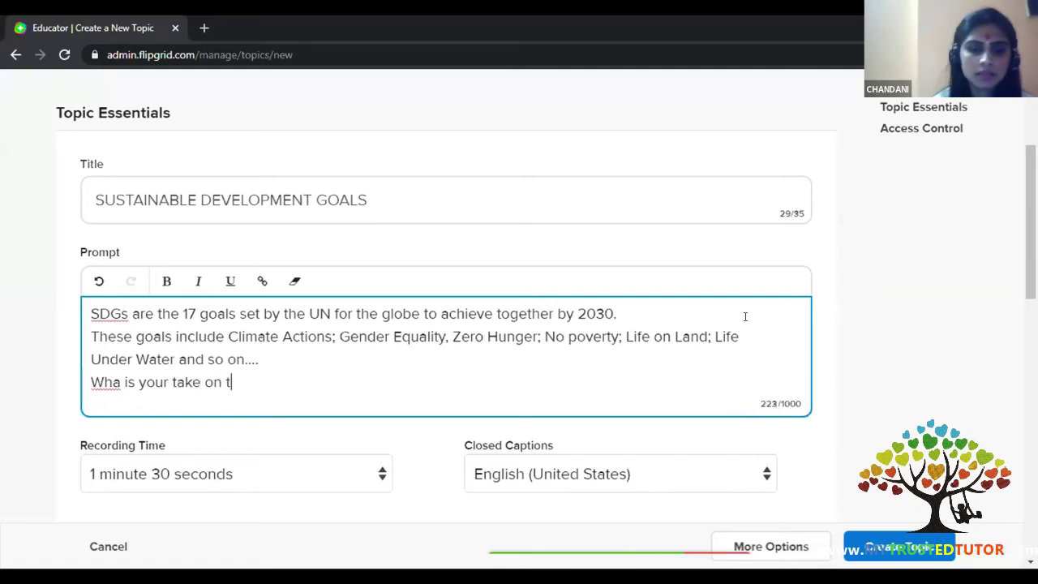
text(hese 17 )
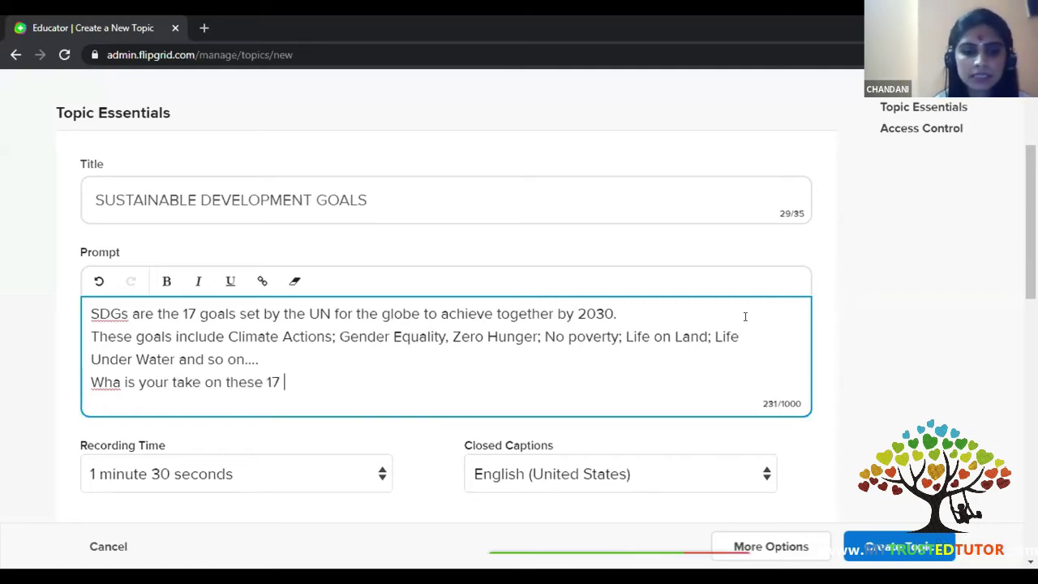
text(goals by )
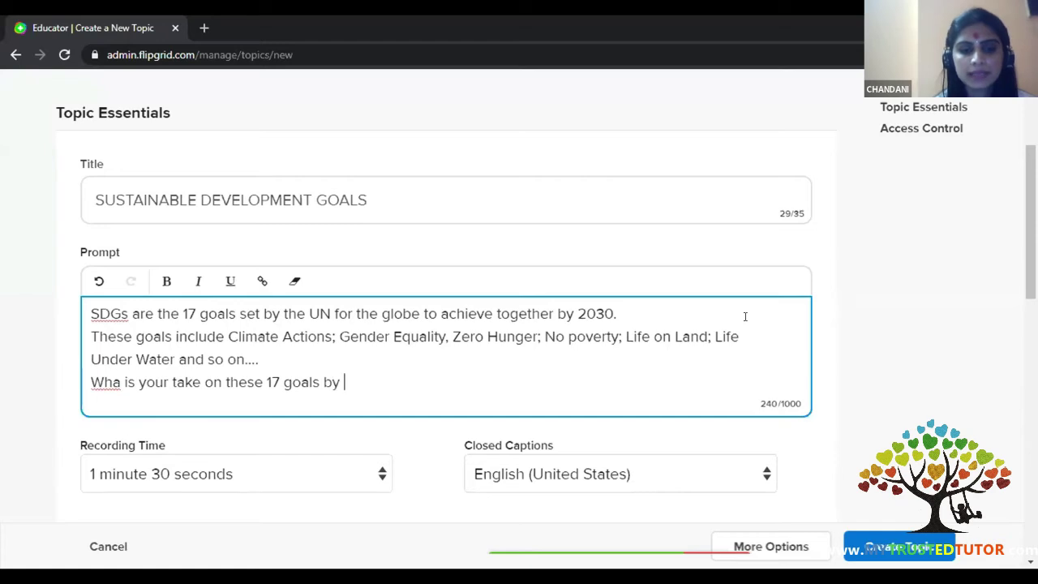
text(the UN?)
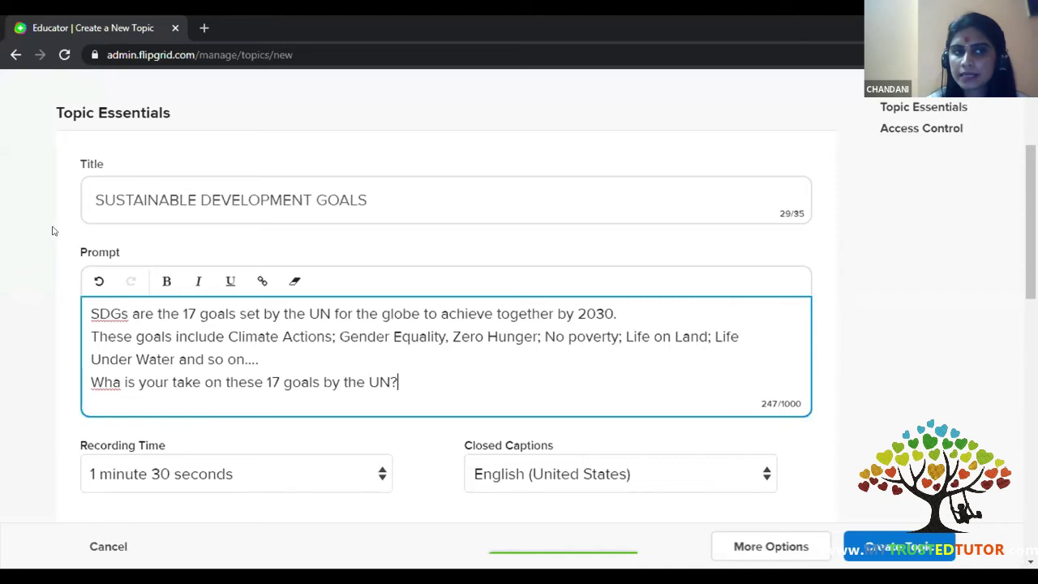
scroll(316, 187, down, 3)
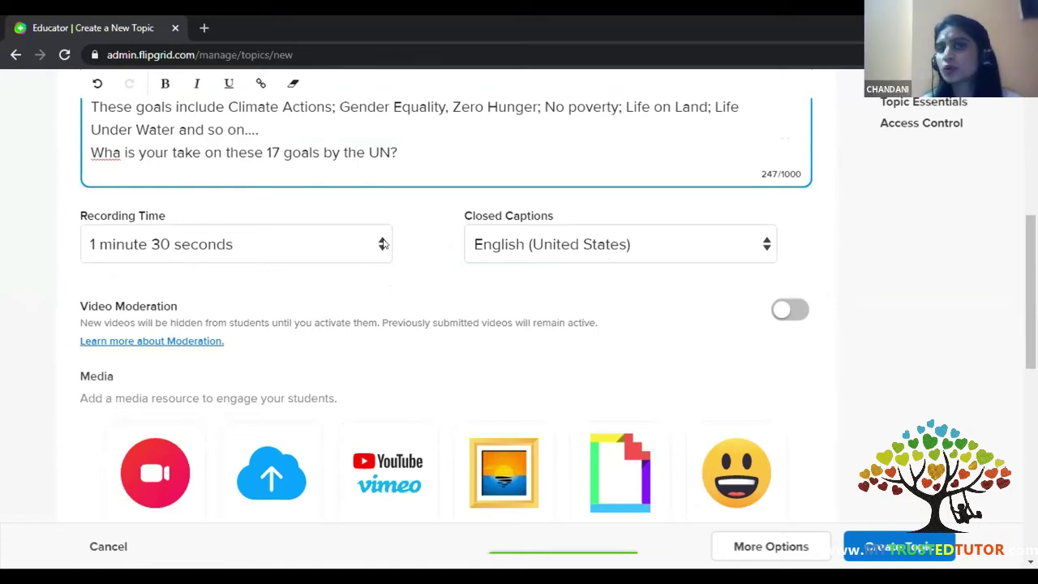
click(383, 244)
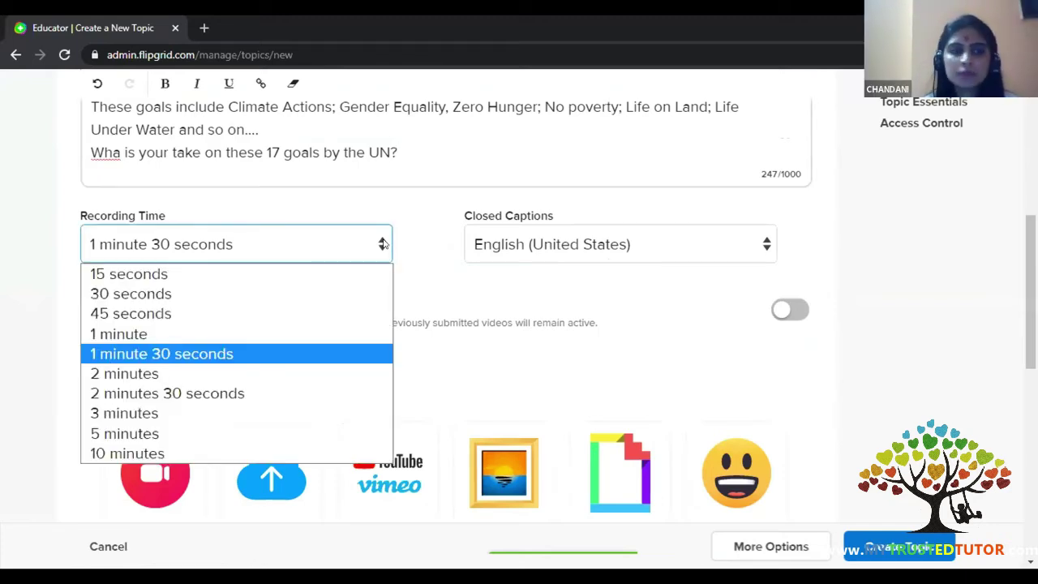
click(130, 341)
click(382, 243)
click(129, 352)
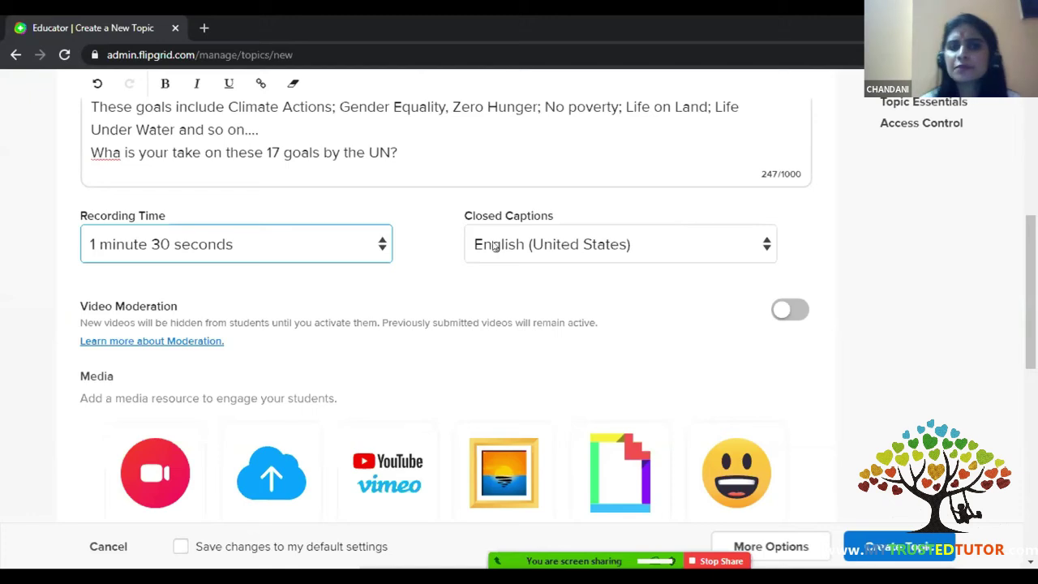
- Scroll to the Media section and close the Add a Video dialog without adding a link
scroll(116, 343, down, 2)
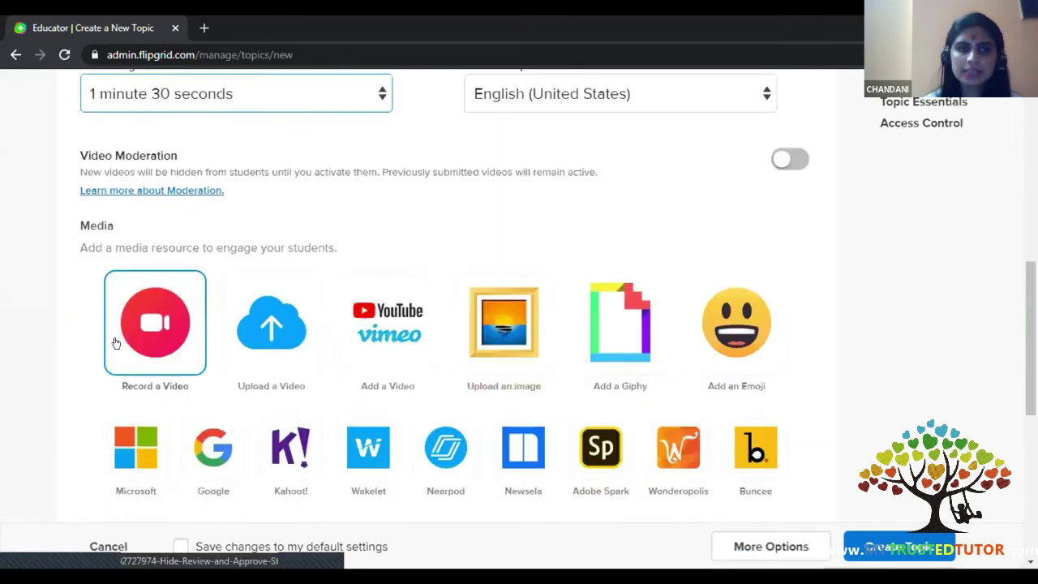
scroll(369, 316, down, 1)
scroll(374, 316, up, 5)
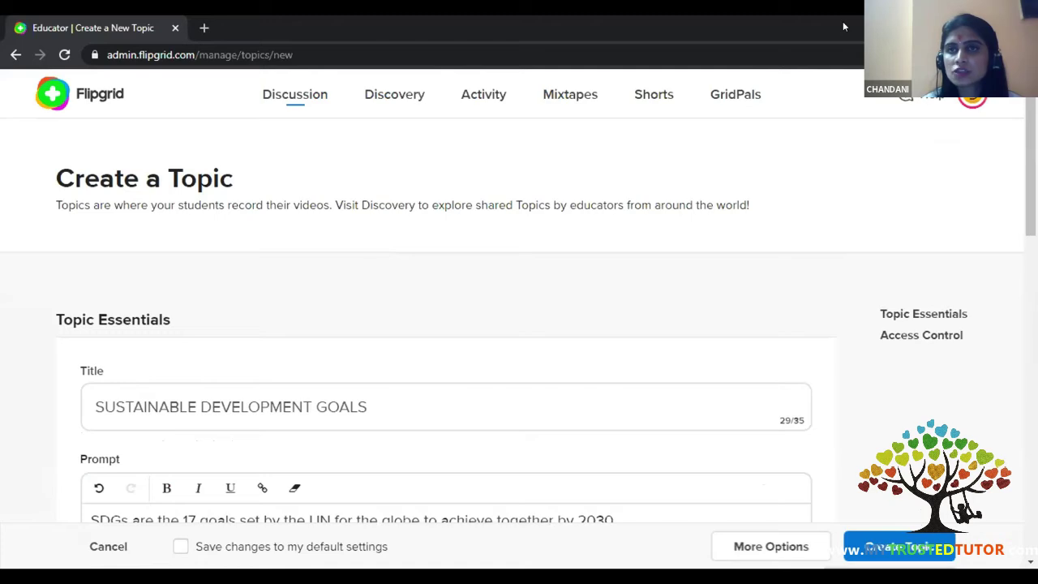
scroll(572, 301, down, 4)
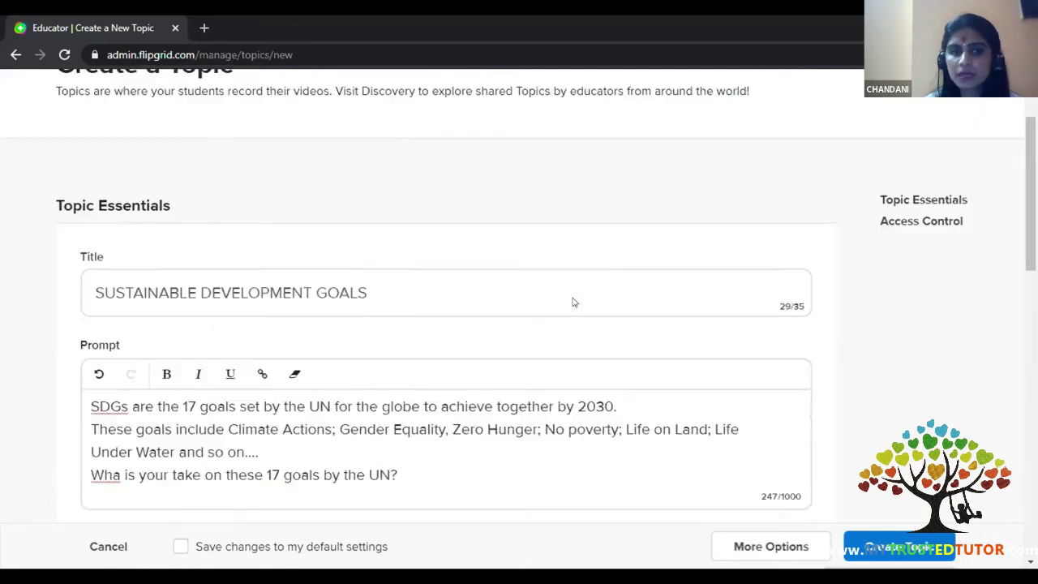
scroll(573, 302, down, 2)
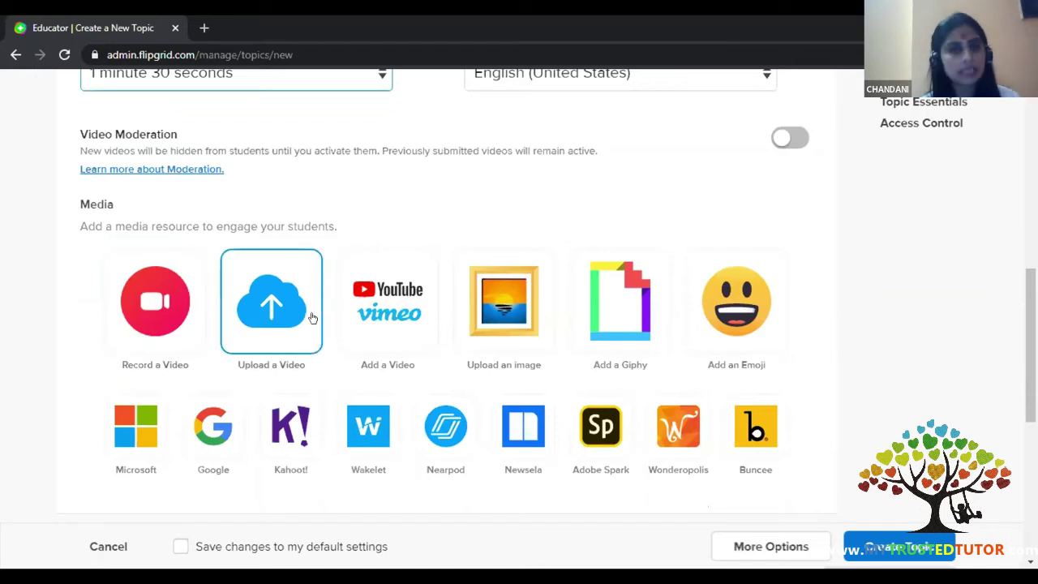
click(375, 323)
click(399, 260)
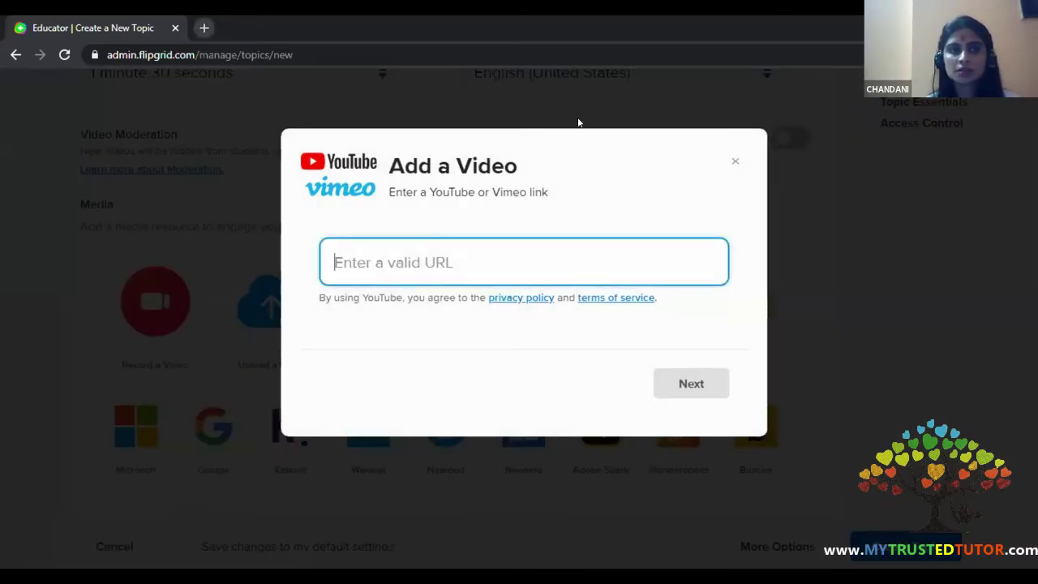
click(734, 159)
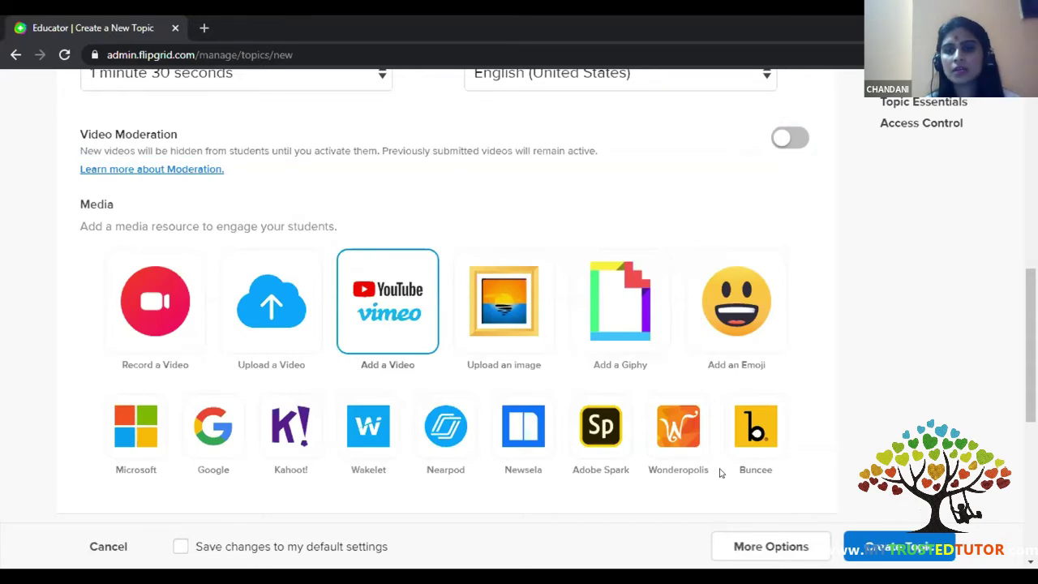
- Open youtube.com in a new tab and search for 'sustainable development goals'
click(203, 28)
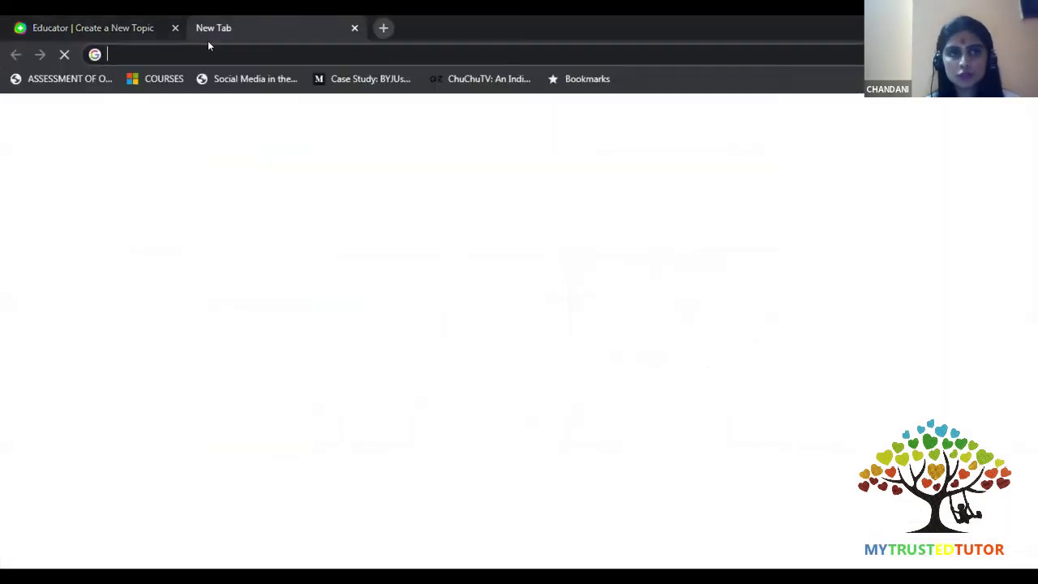
text(you)
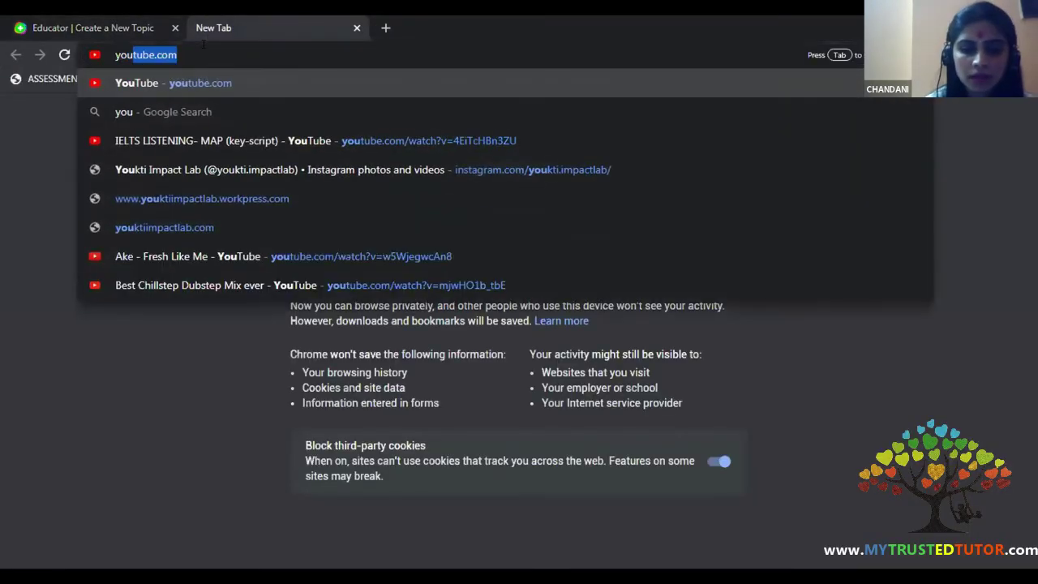
text(tube.com)
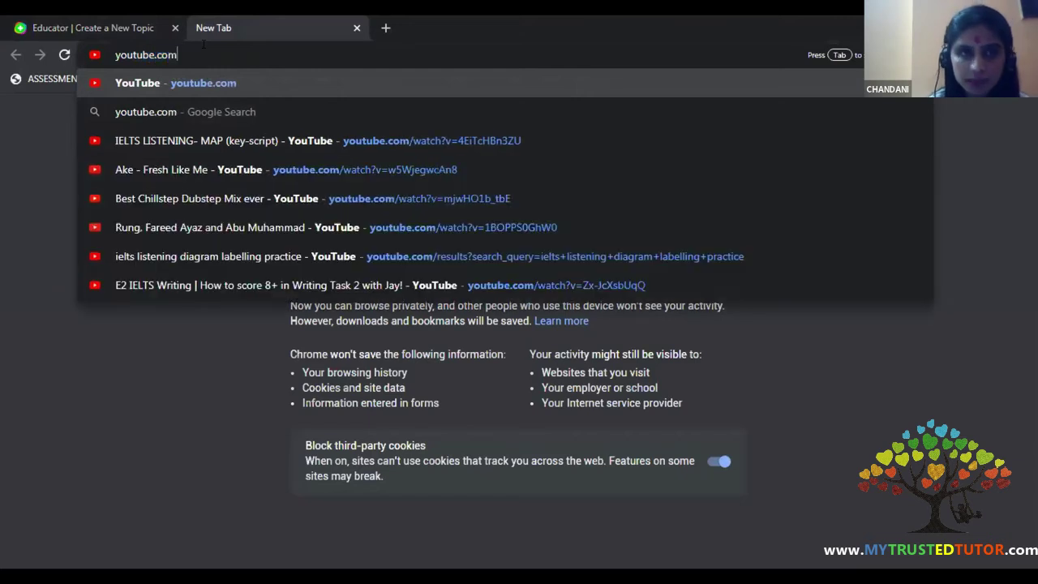
key(Return)
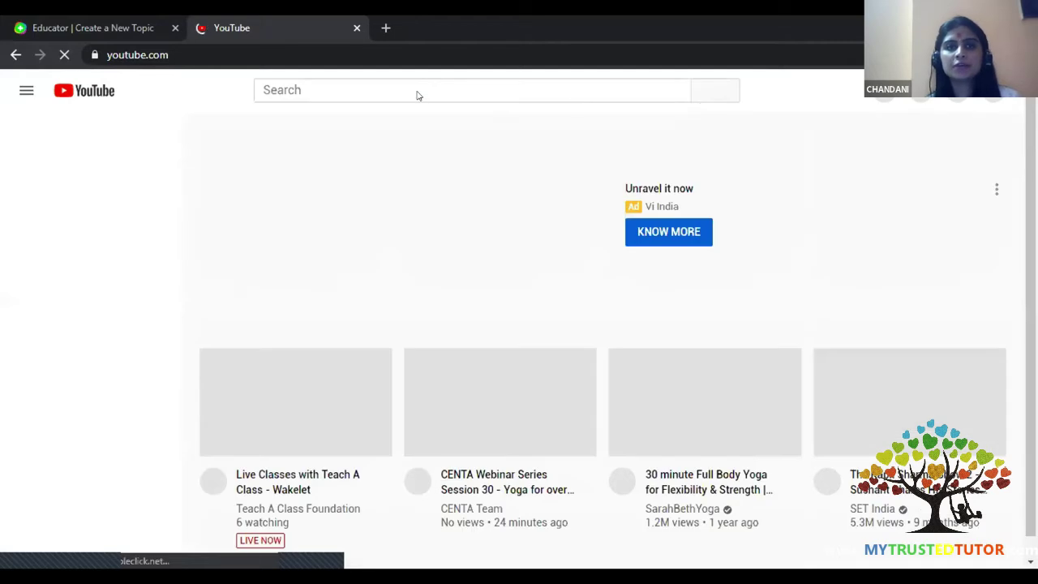
click(276, 89)
text(s)
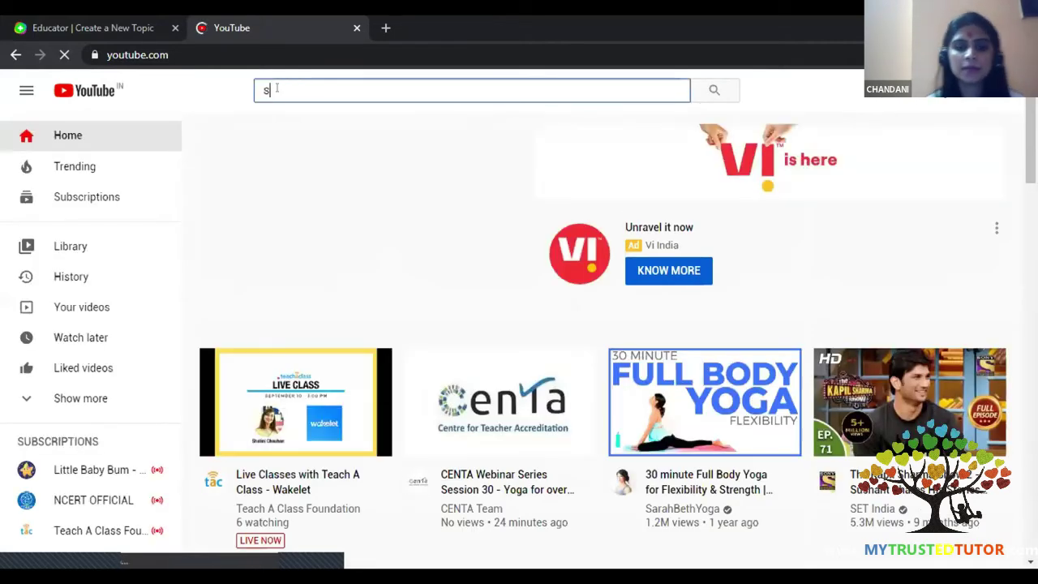
text(ustainable)
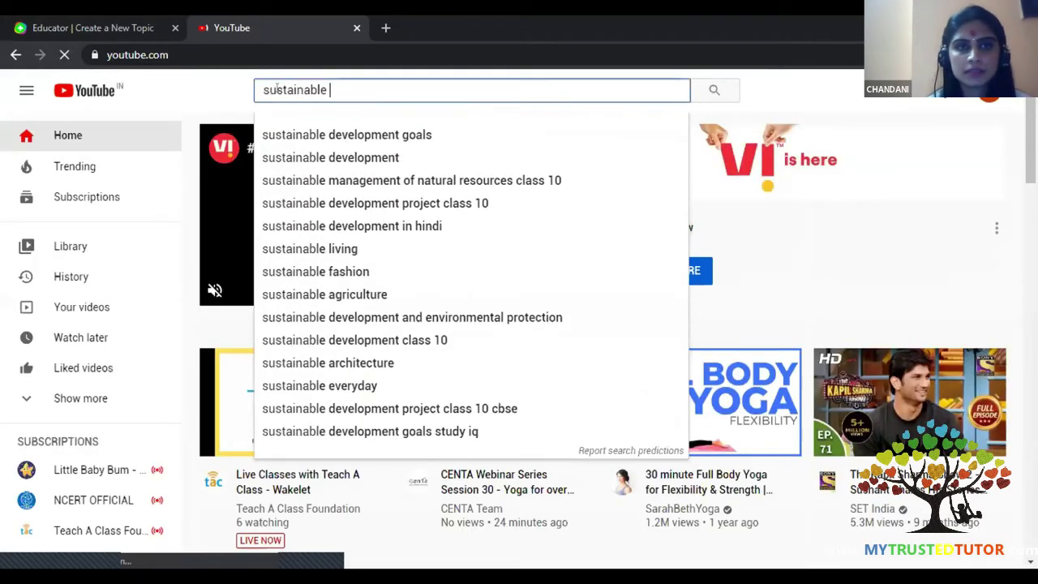
click(364, 137)
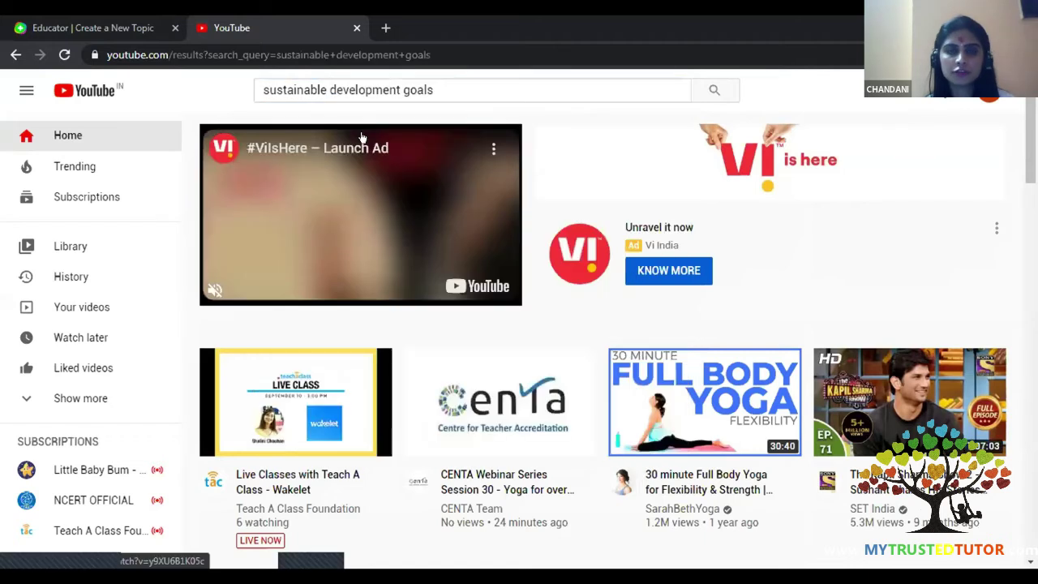
scroll(477, 321, down, 2)
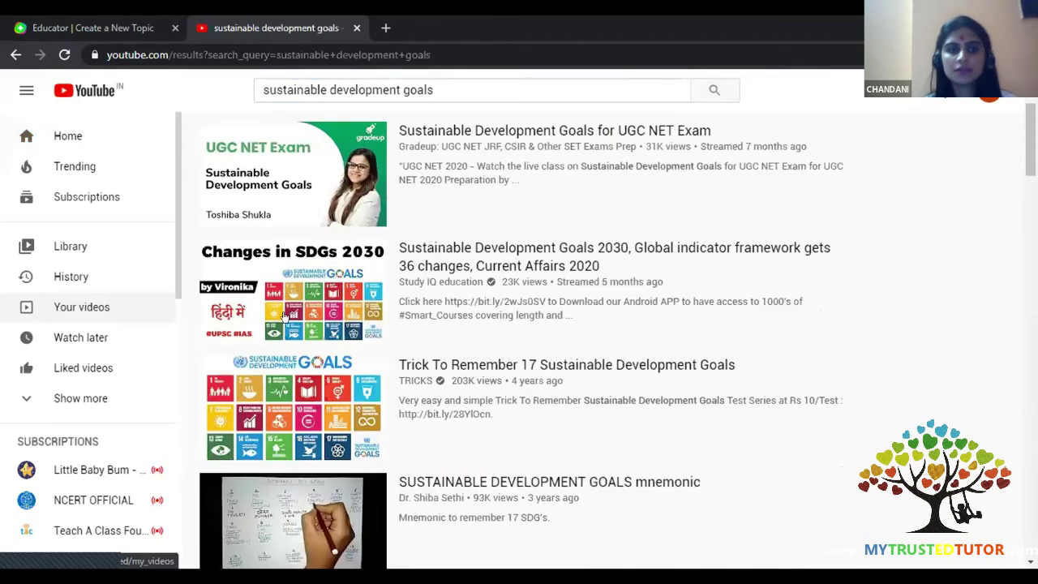
- Search 'introduction to sustainable development goals', open the UN Introduction video and copy its URL
click(264, 88)
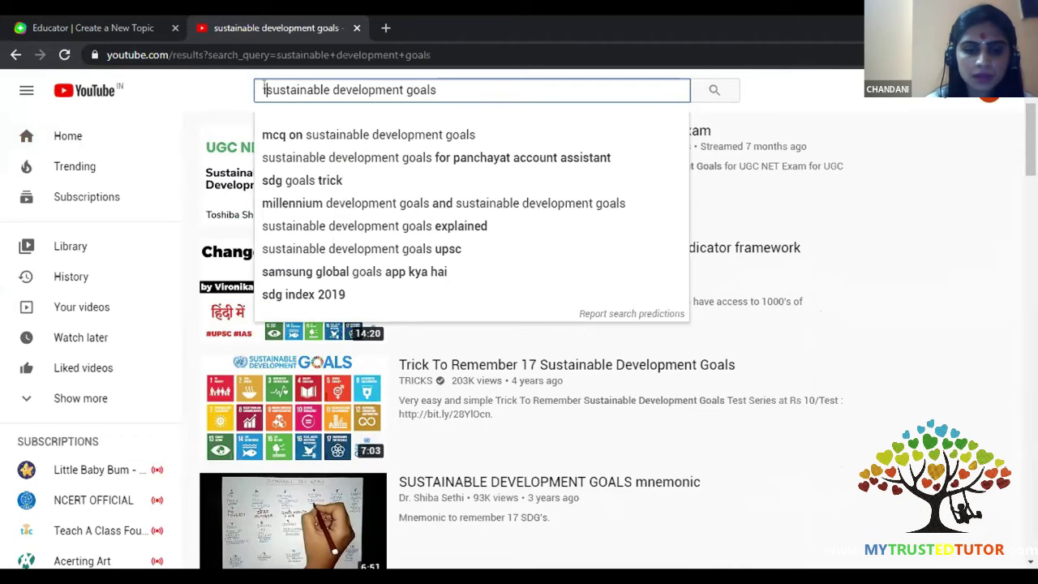
text(introduction to)
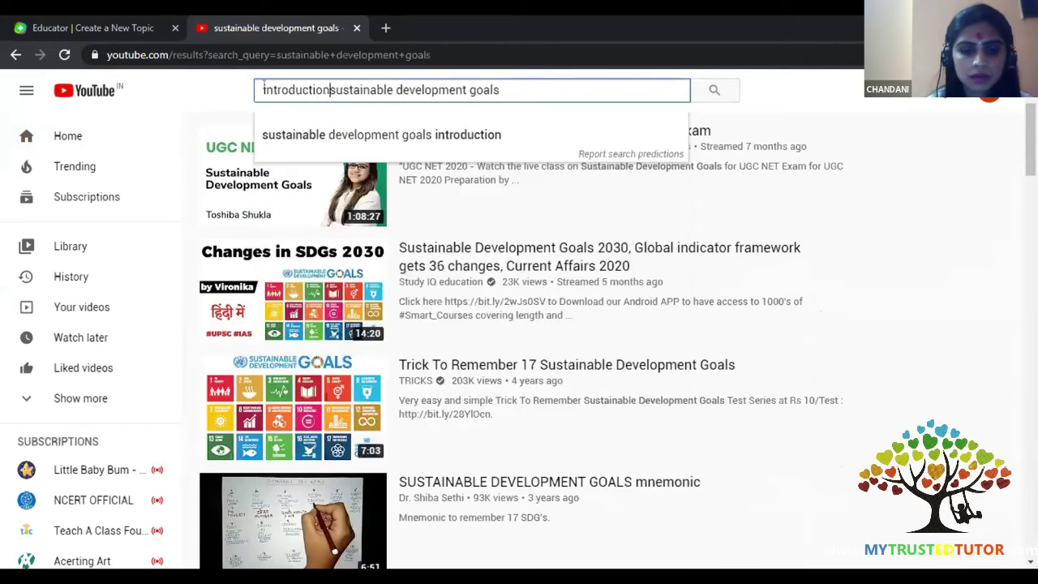
key(Return)
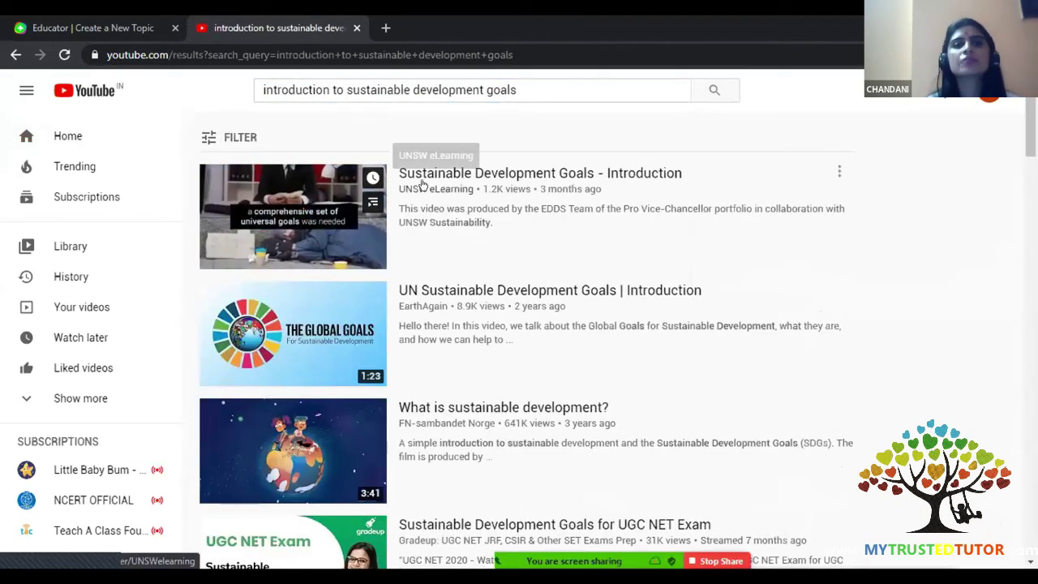
click(479, 297)
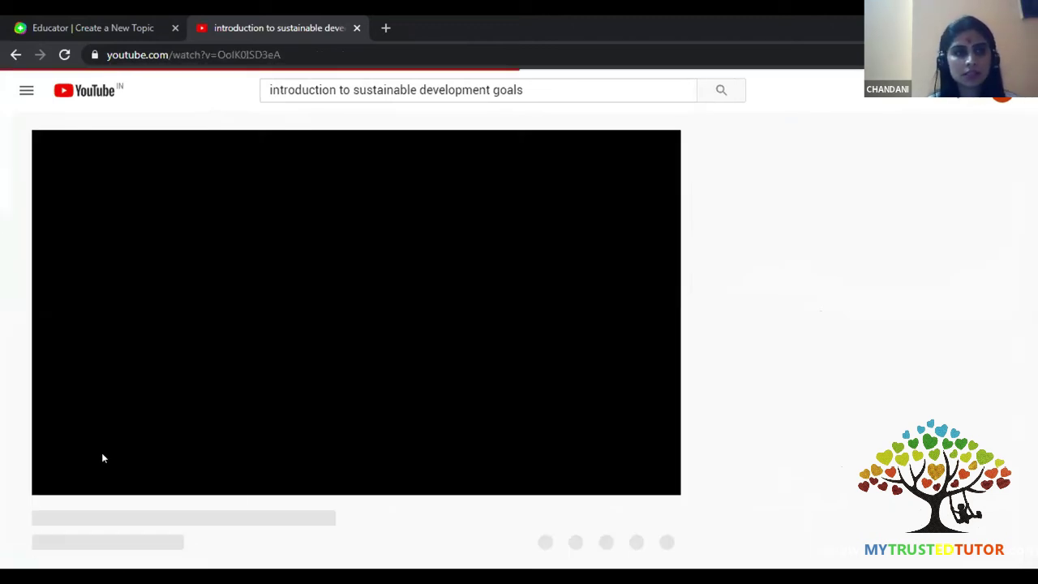
click(147, 57)
key(ctrl+c)
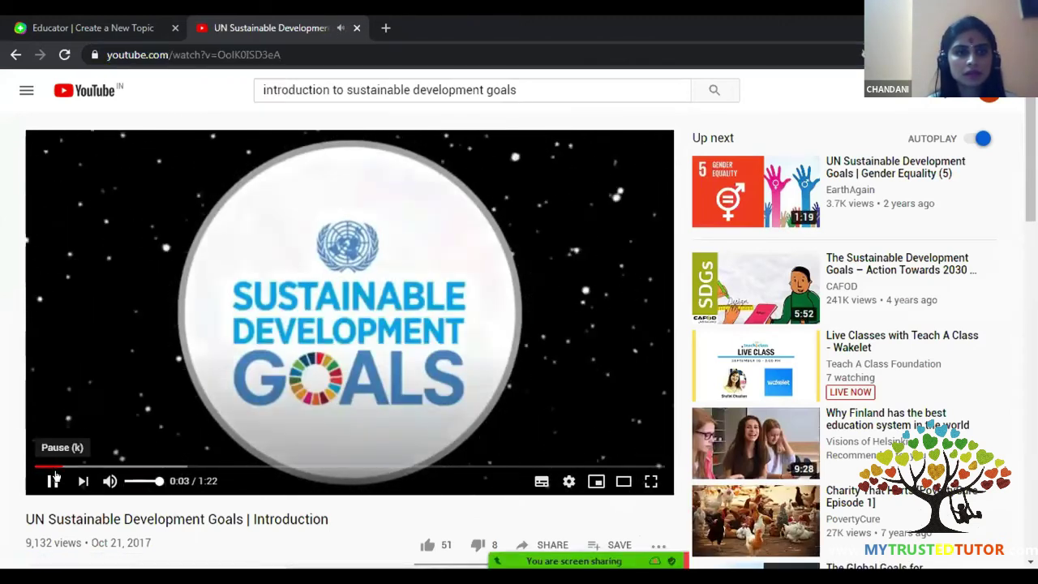
click(114, 24)
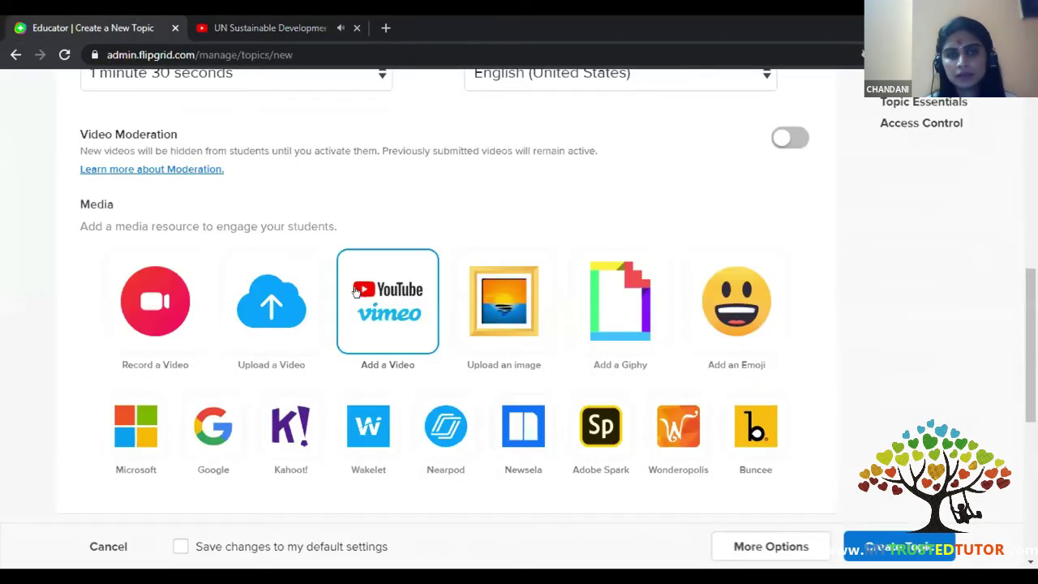
- Paste the YouTube link and attach the UN Sustainable Development Goals Introduction video as topic media
click(354, 292)
click(371, 262)
key(ctrl+v)
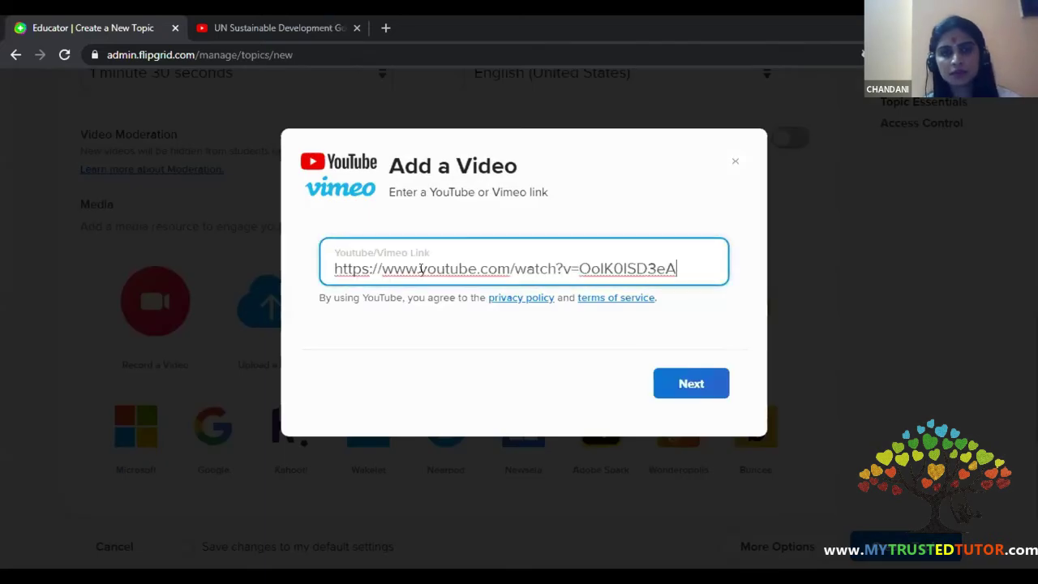
click(676, 384)
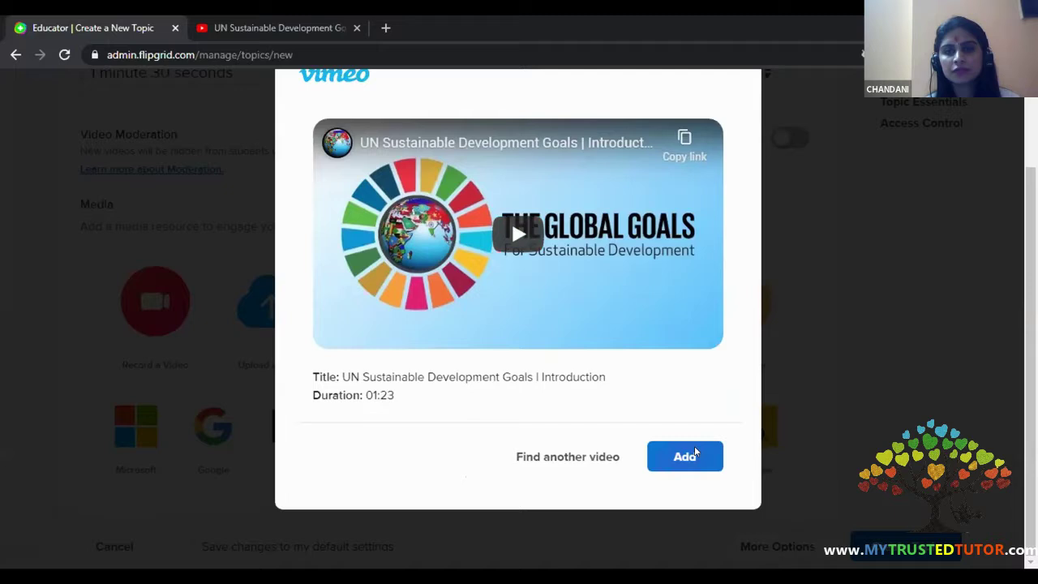
click(690, 451)
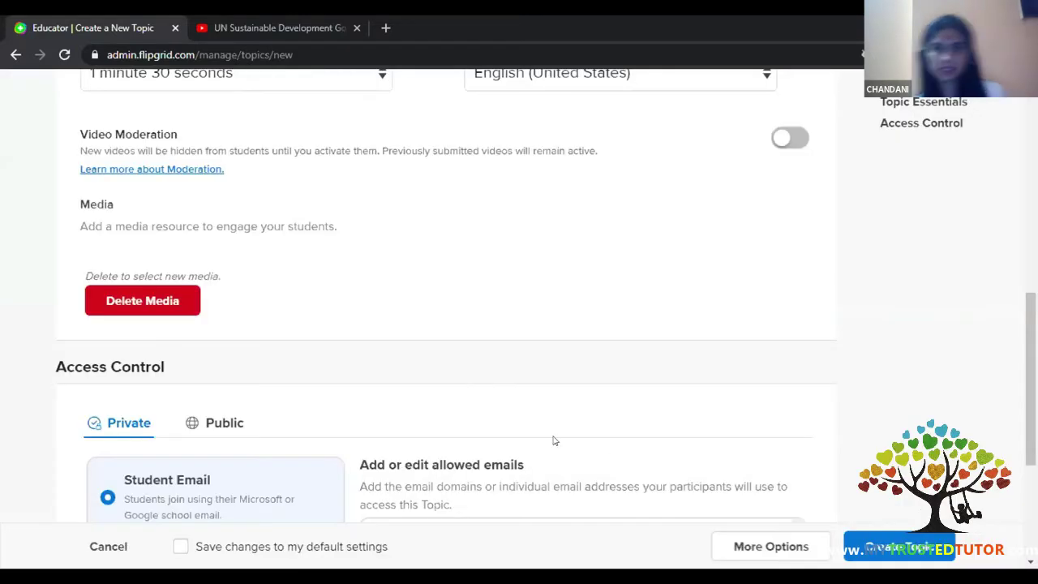
scroll(290, 373, up, 2)
scroll(291, 373, down, 4)
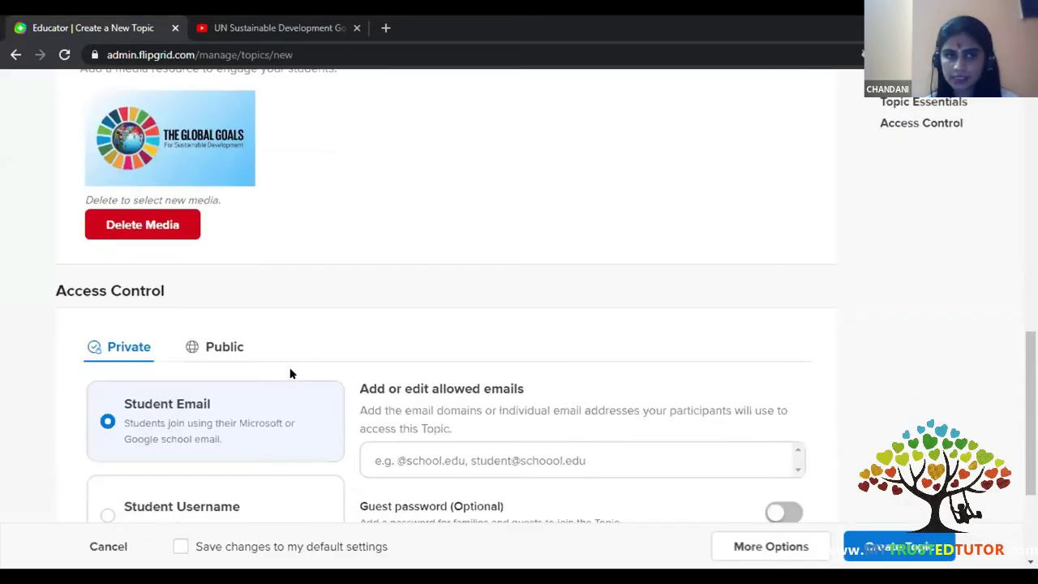
scroll(214, 302, up, 5)
scroll(216, 302, up, 3)
scroll(216, 303, down, 6)
scroll(217, 303, down, 2)
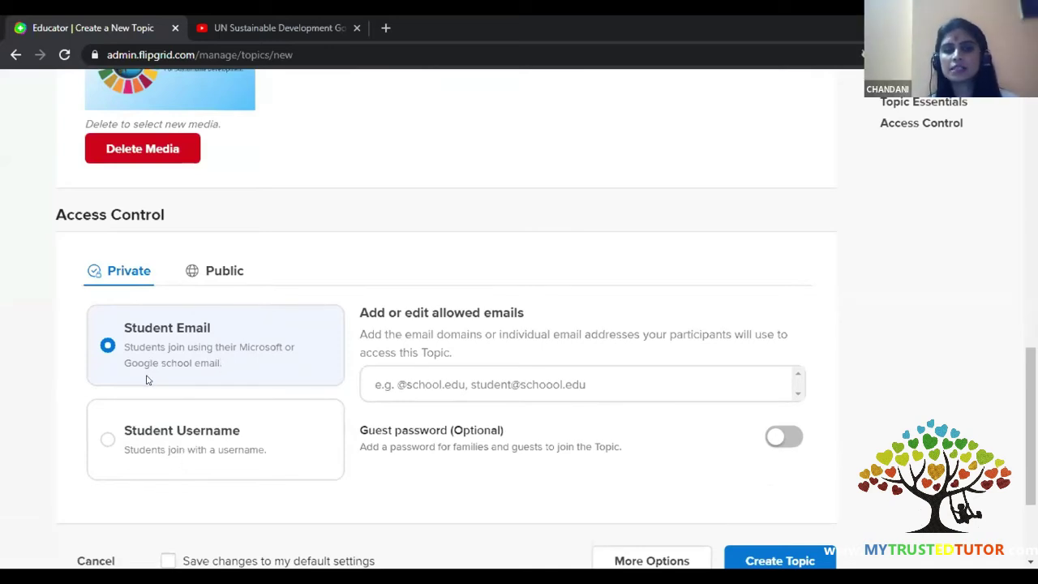
scroll(150, 376, down, 2)
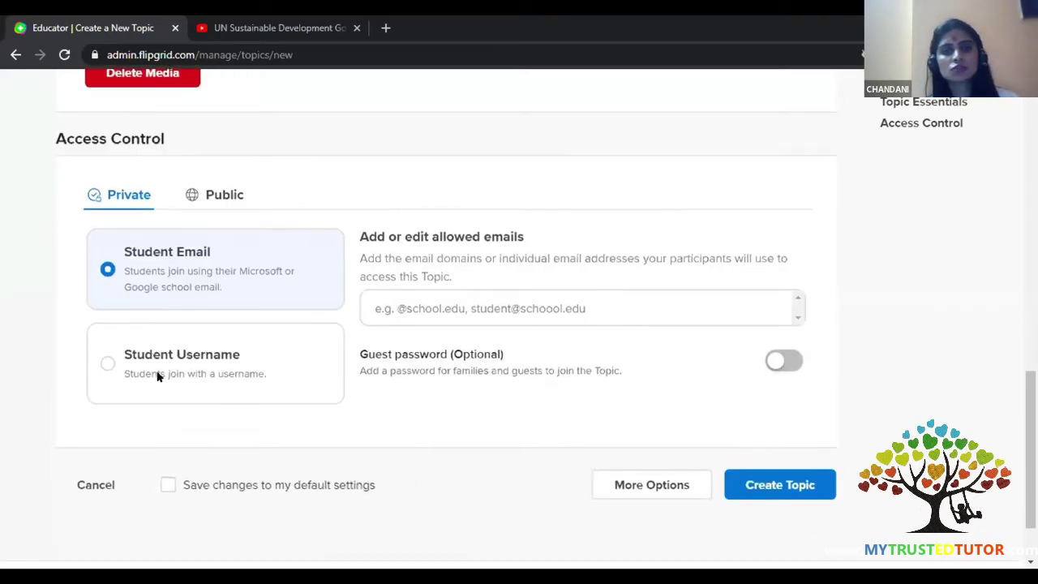
click(467, 303)
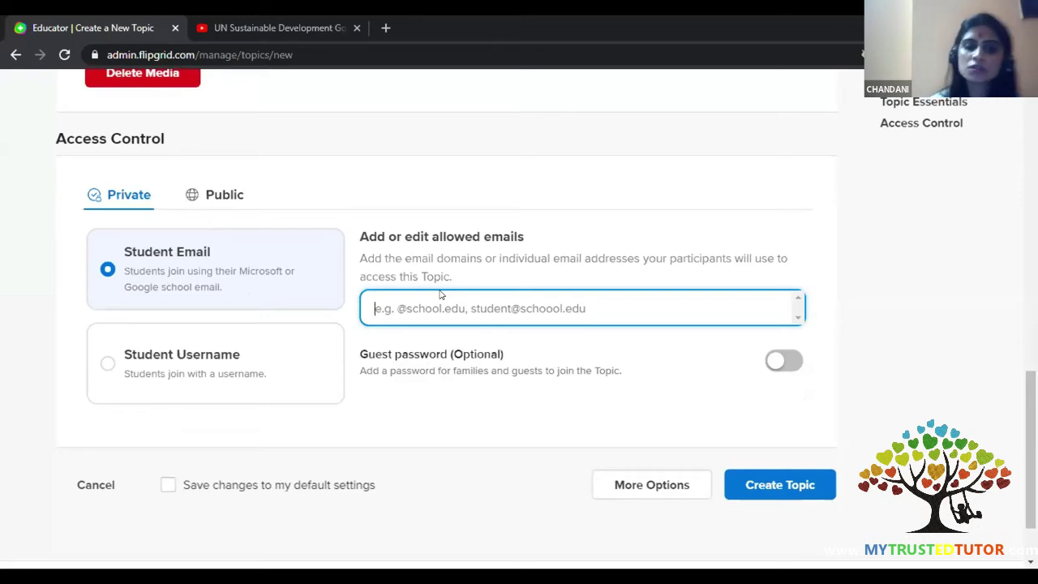
text(@gm)
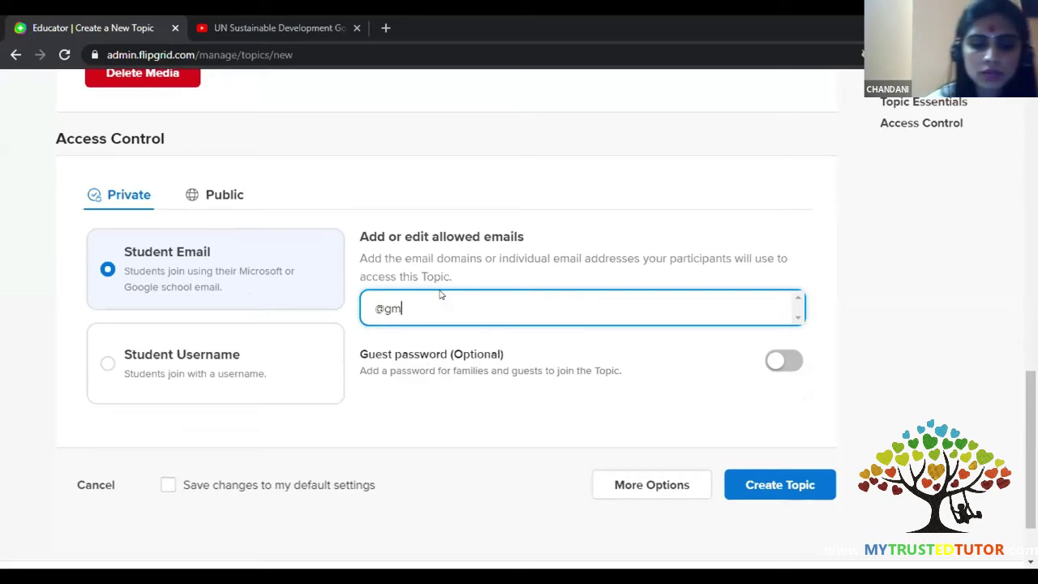
text(ail.com)
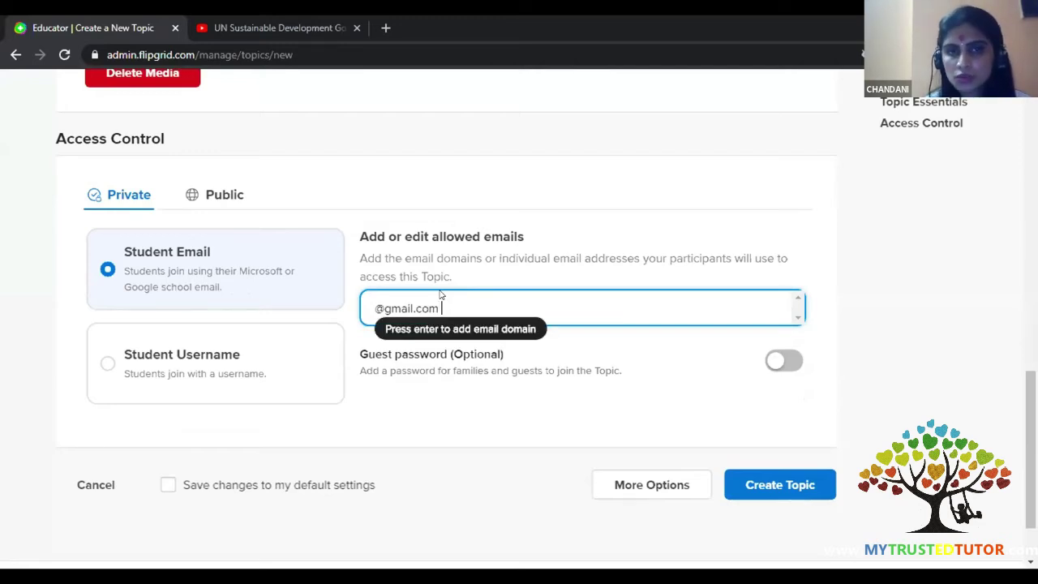
key(Return)
text(@outlook.com)
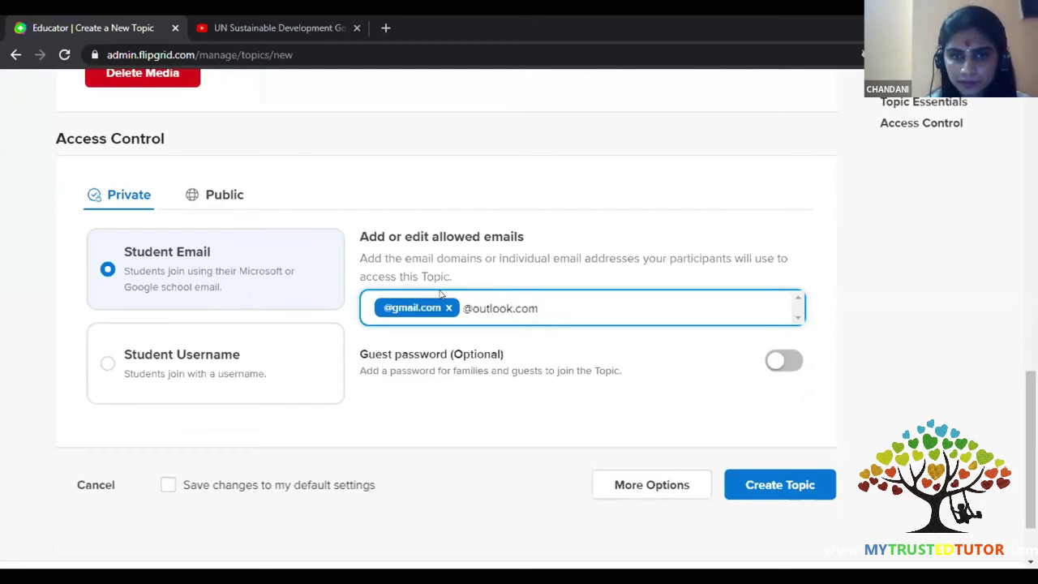
key(Return)
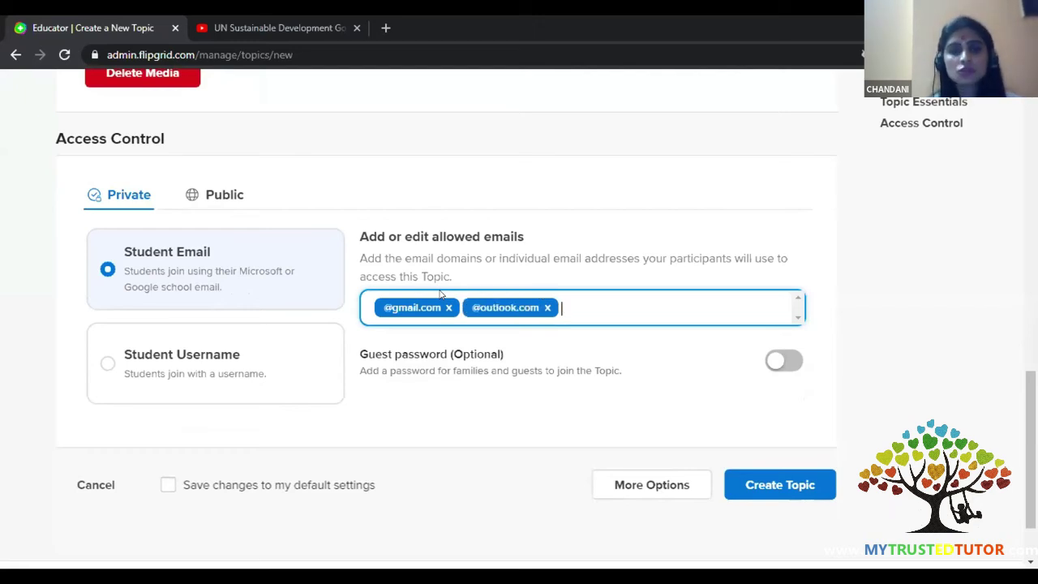
text(@yaho)
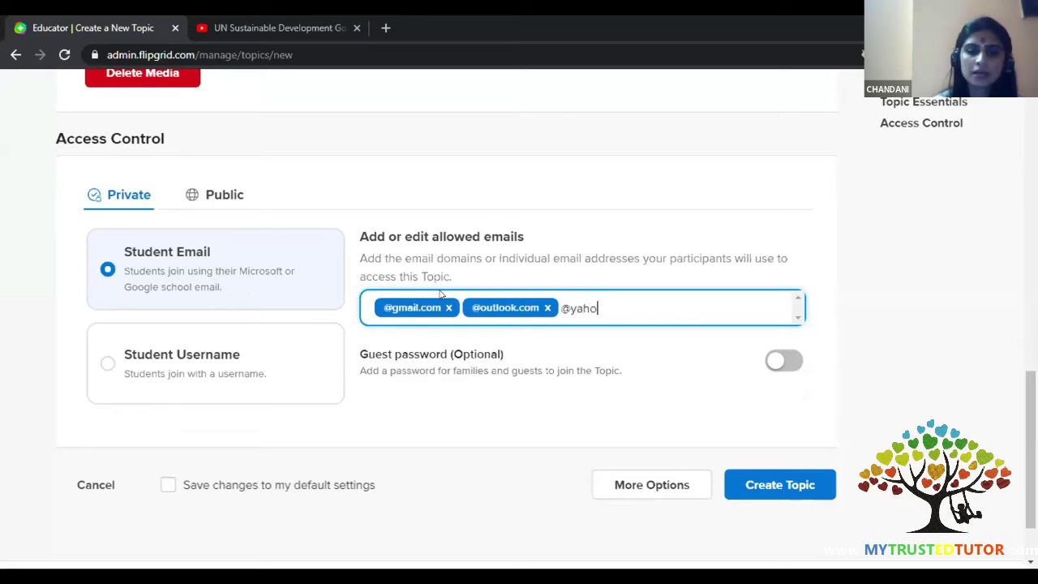
text(o.com)
key(Return)
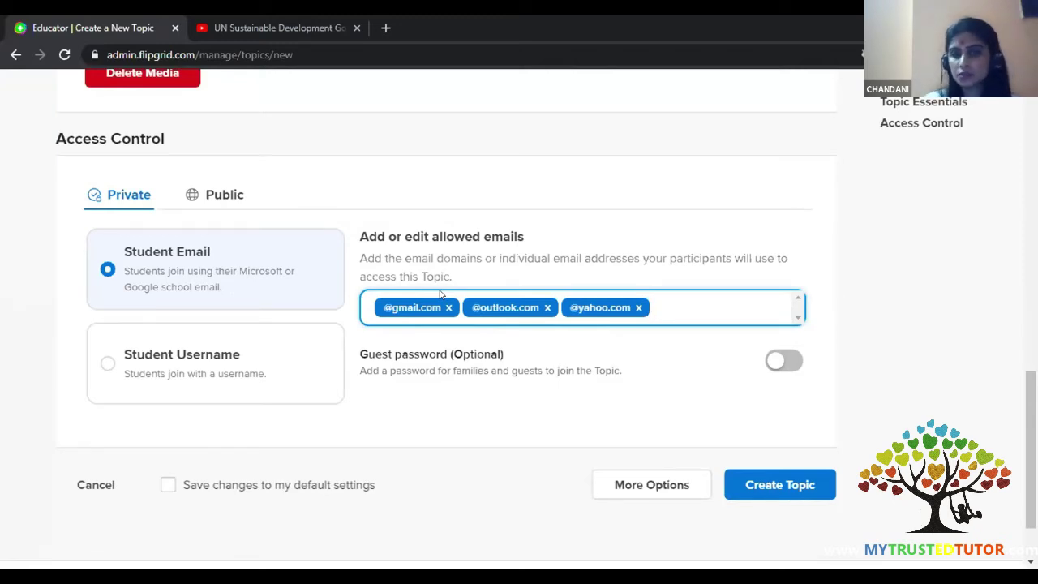
- Turn on the guest password for families and type a password
click(782, 363)
click(514, 410)
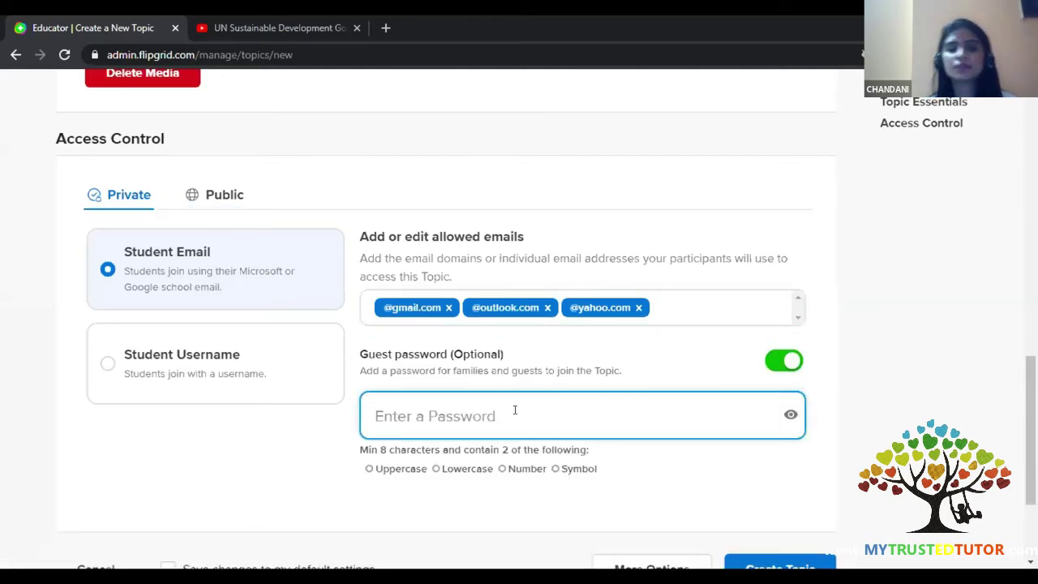
text(•••••••)
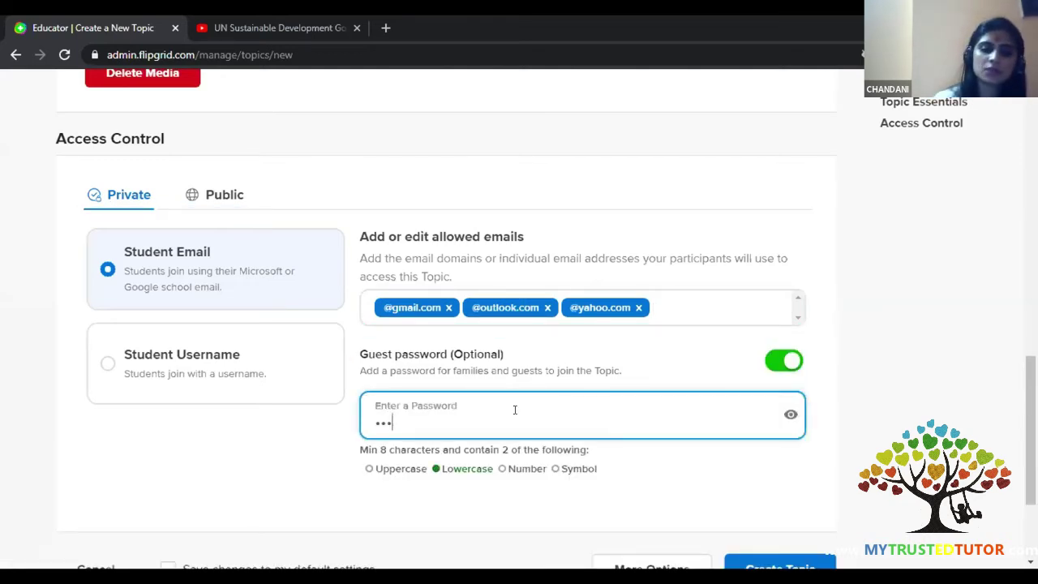
text(••••)
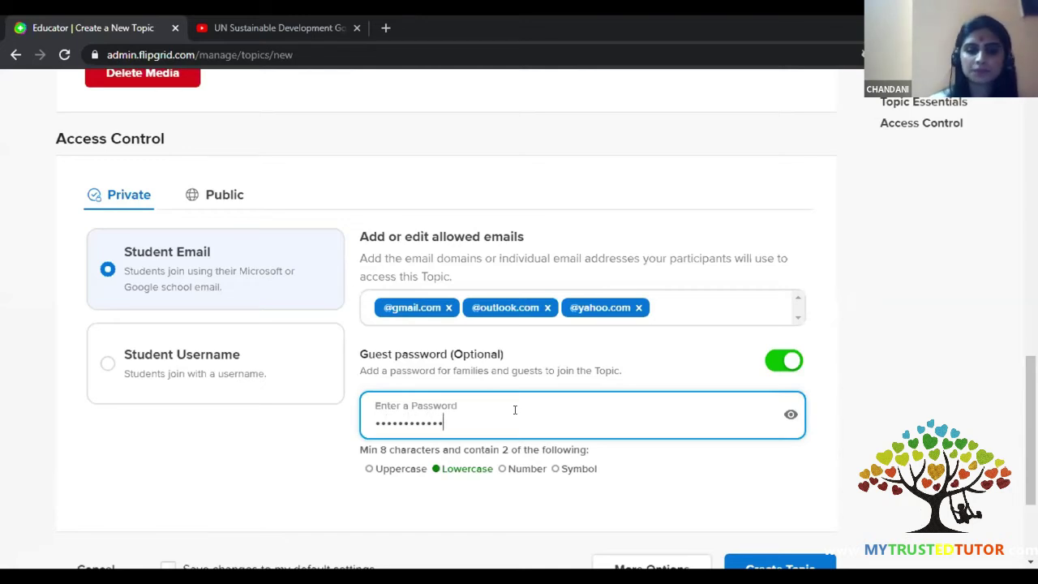
key(BackSpace)
key(ctrl+a)
key(BackSpace)
text(•••••••••••)
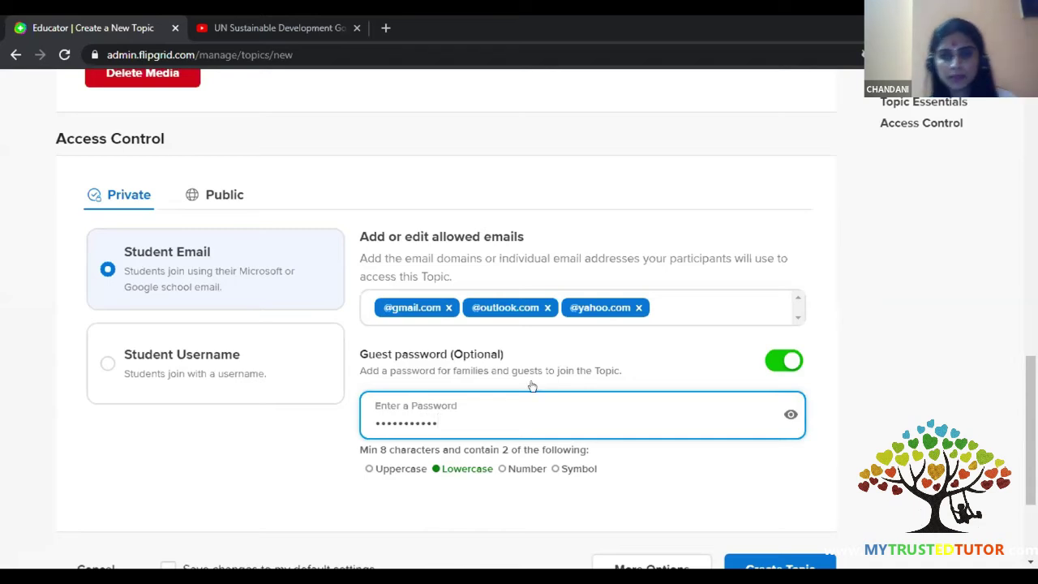
- Check the password, append digits to meet the criteria, and switch to student usernames
click(792, 414)
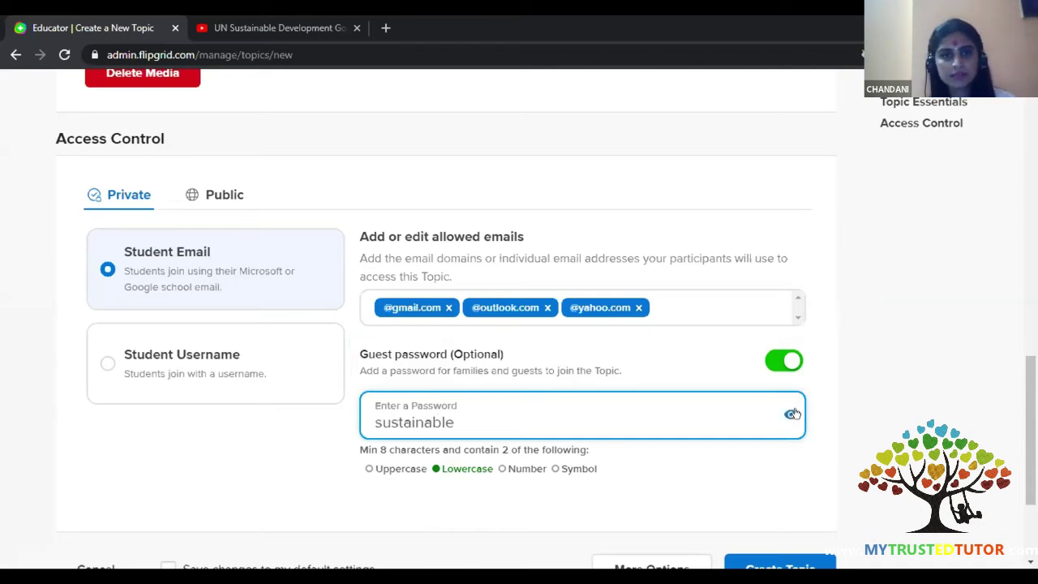
click(792, 413)
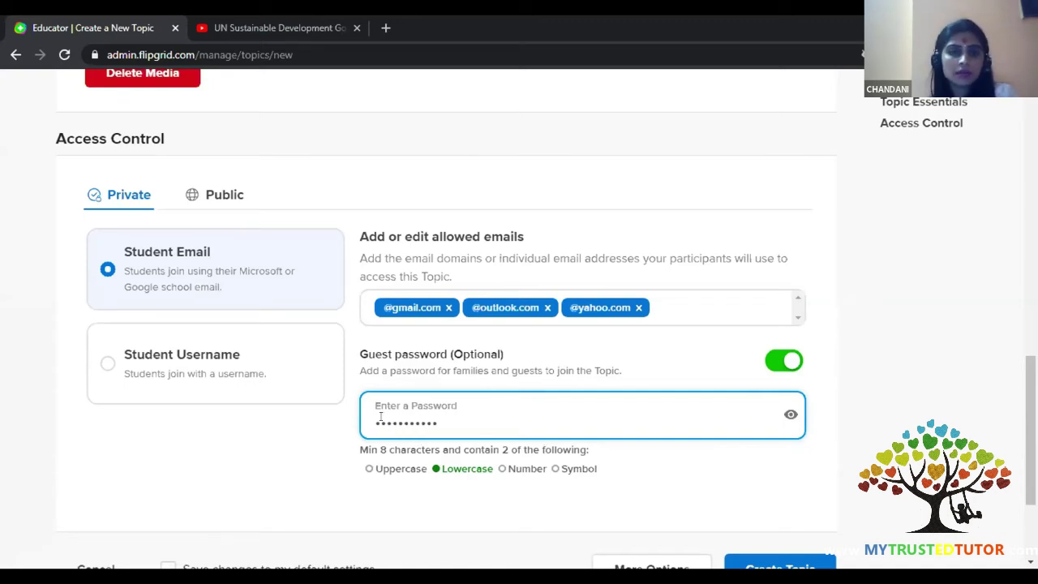
text(12)
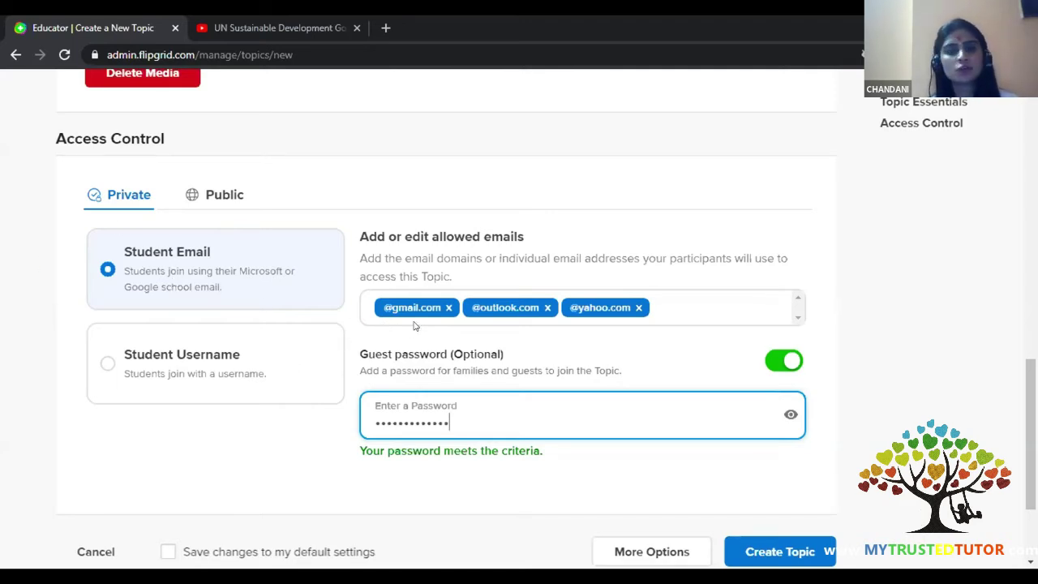
click(140, 378)
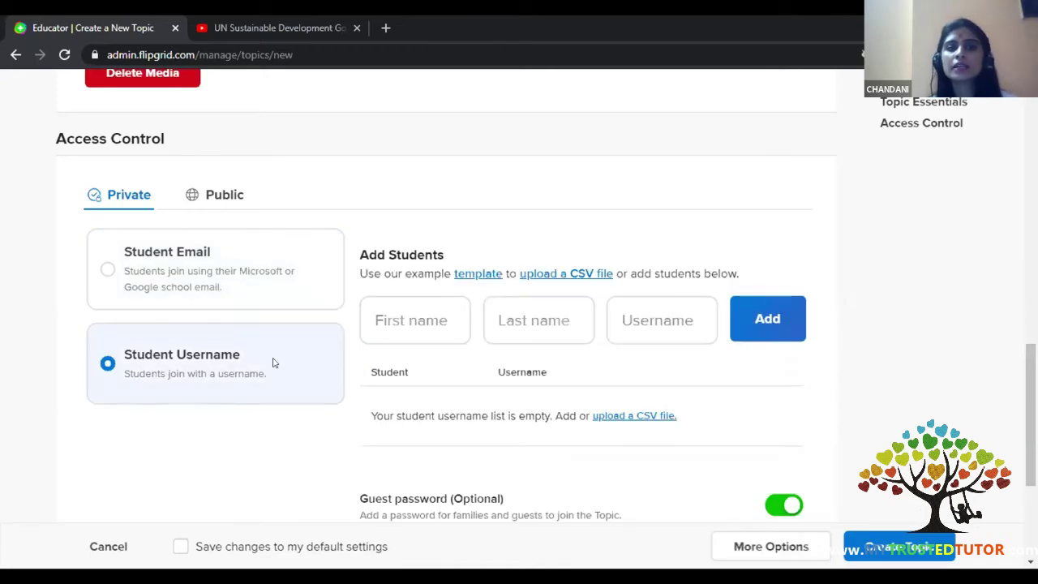
- Add a student to the topic's username list with their first name, last name and username
scroll(272, 363, down, 1)
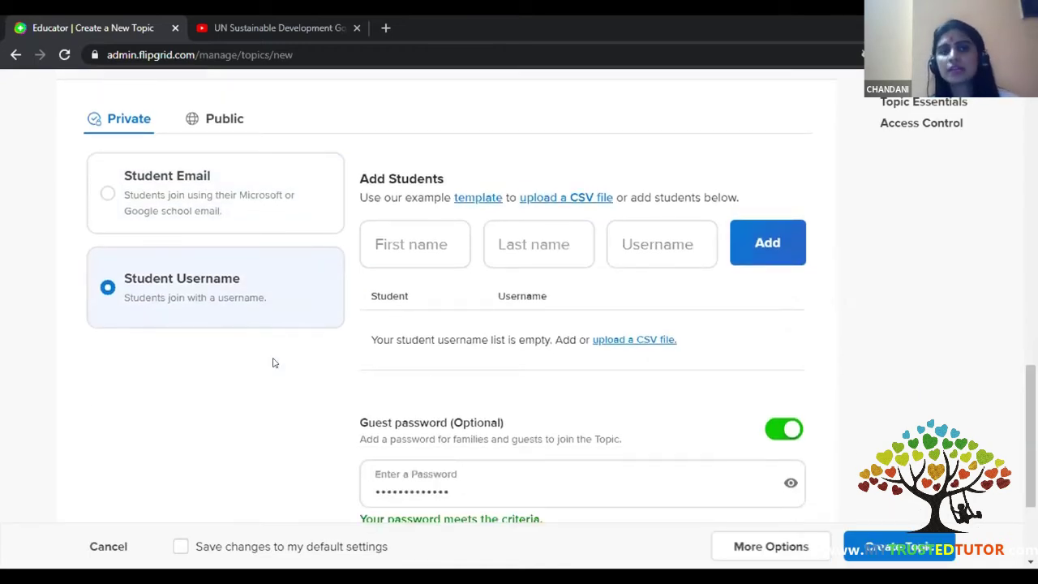
scroll(272, 362, down, 1)
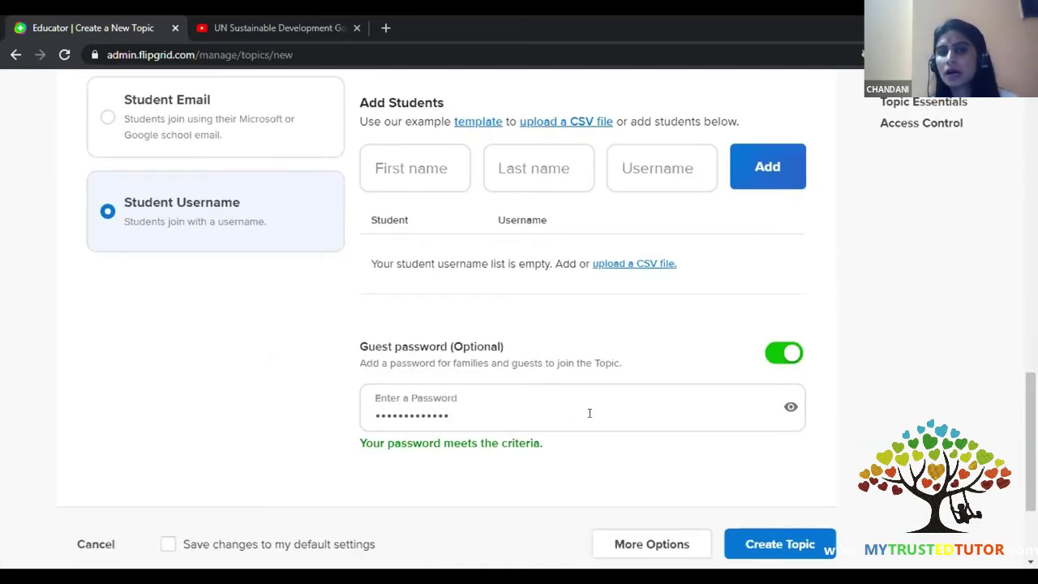
scroll(441, 195, up, 1)
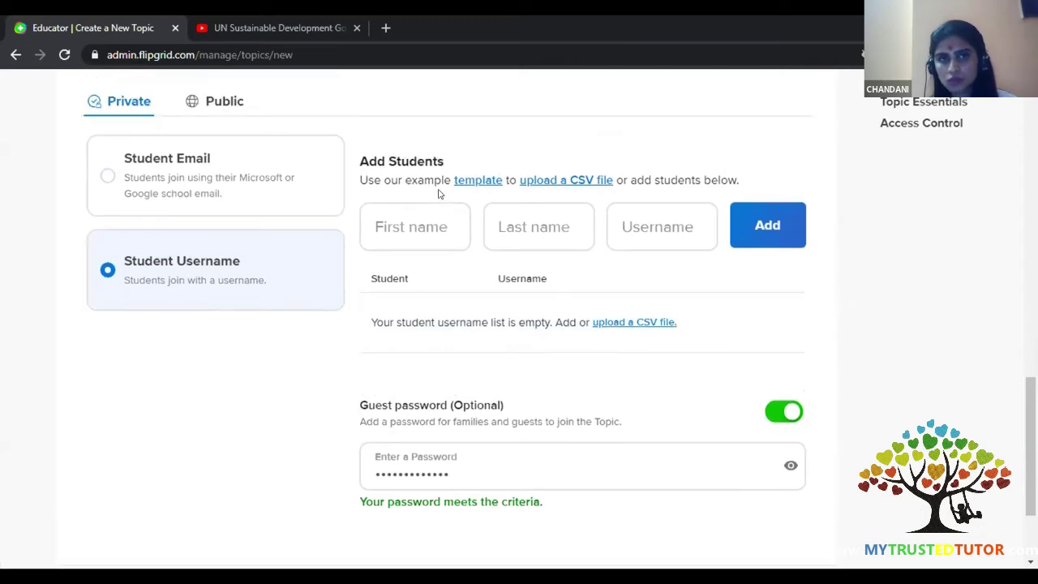
click(418, 244)
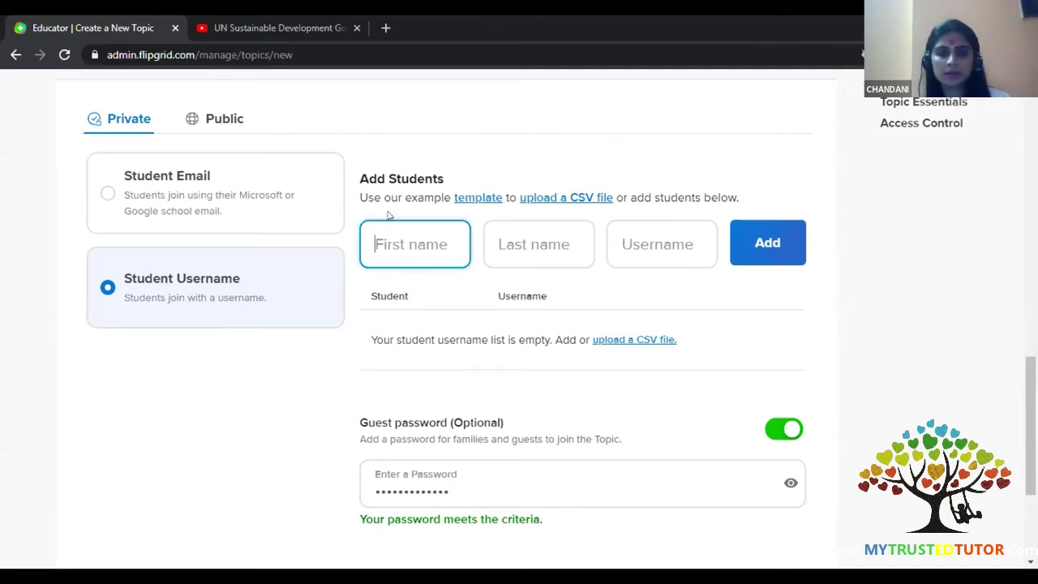
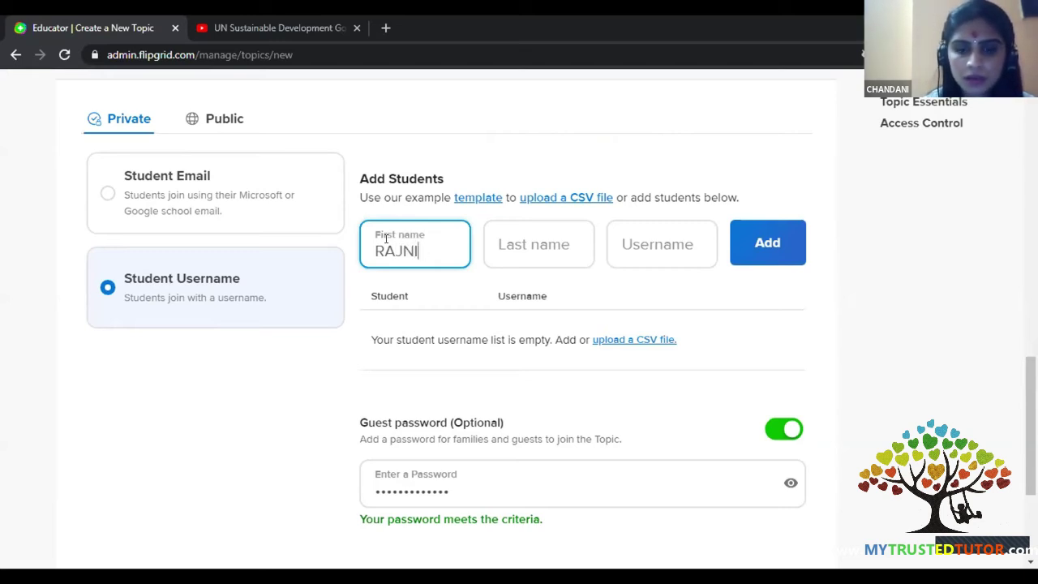
key(Tab)
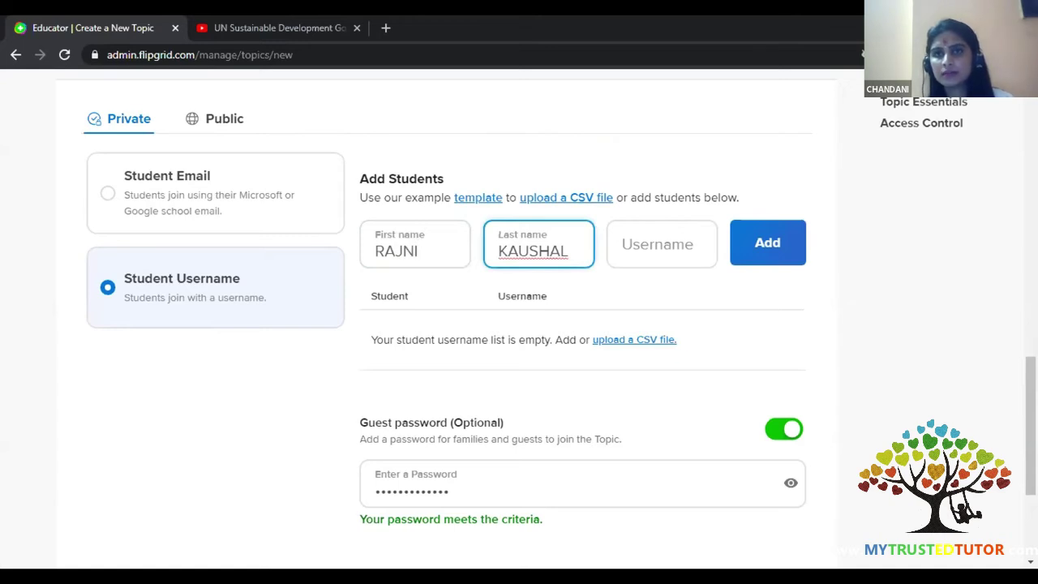
click(676, 234)
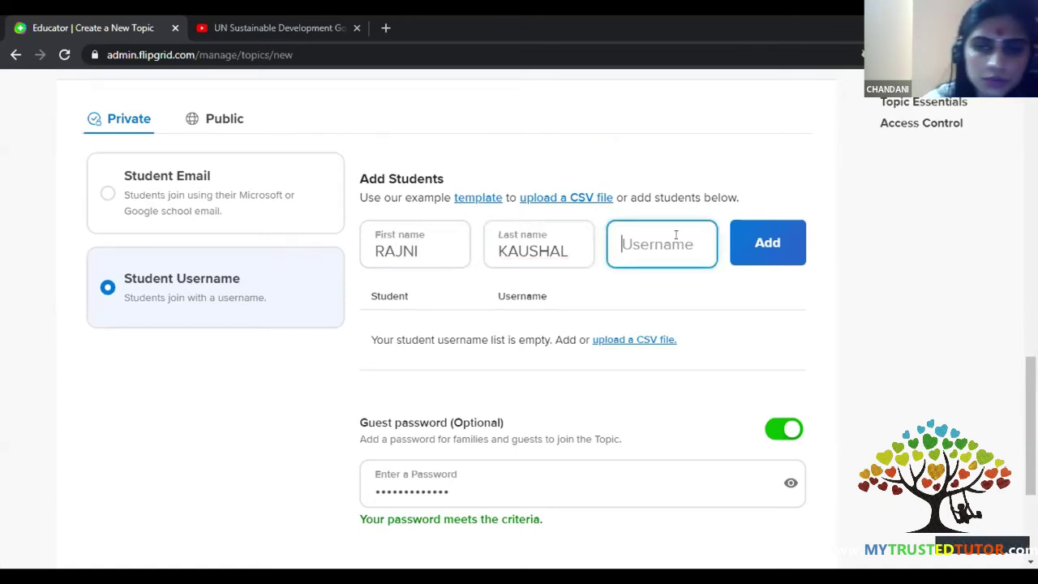
text(R)
key(BackSpace)
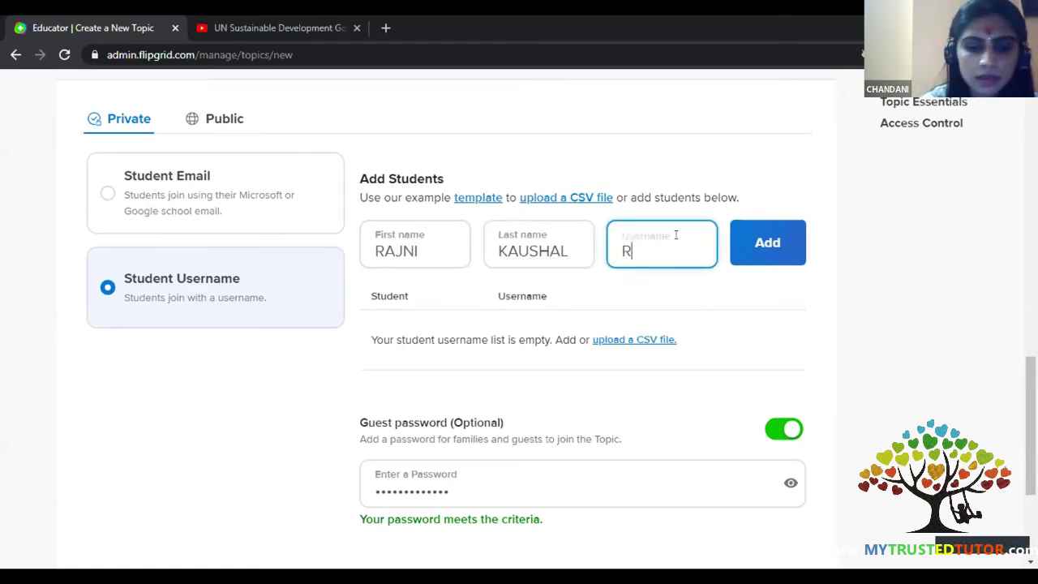
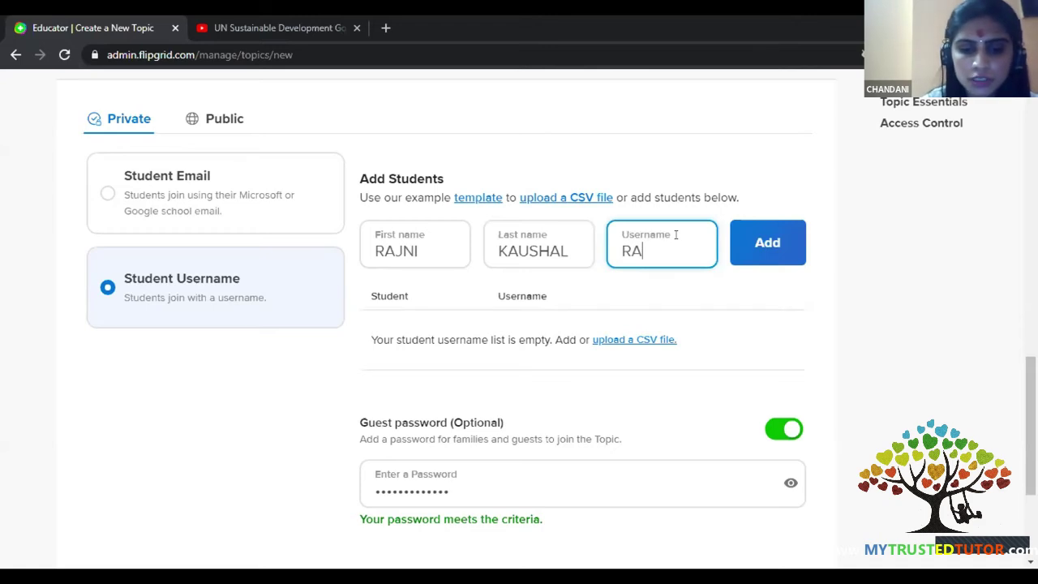
click(748, 253)
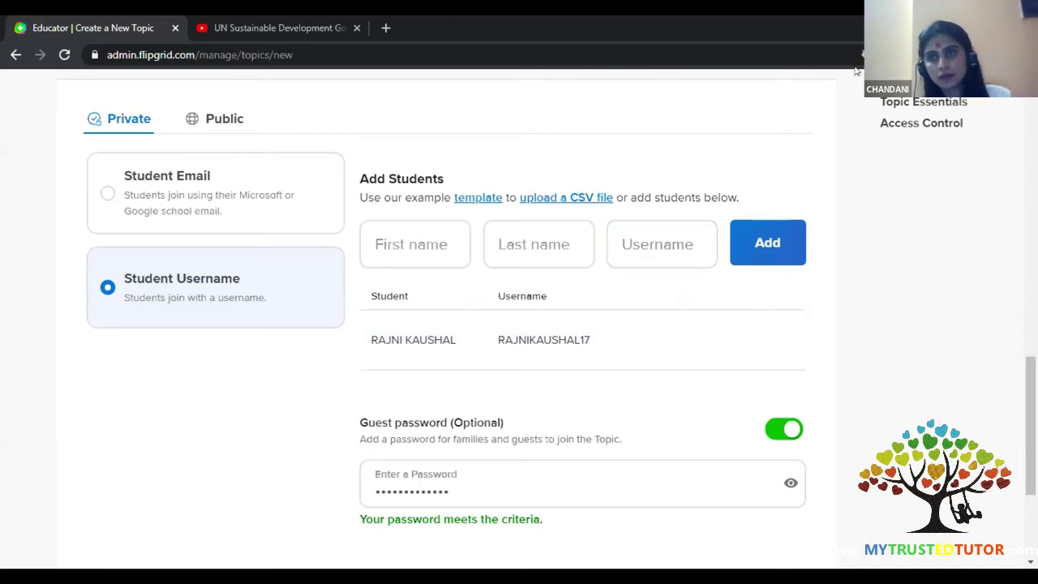
- Add a second student with their first name, last name and username
click(430, 232)
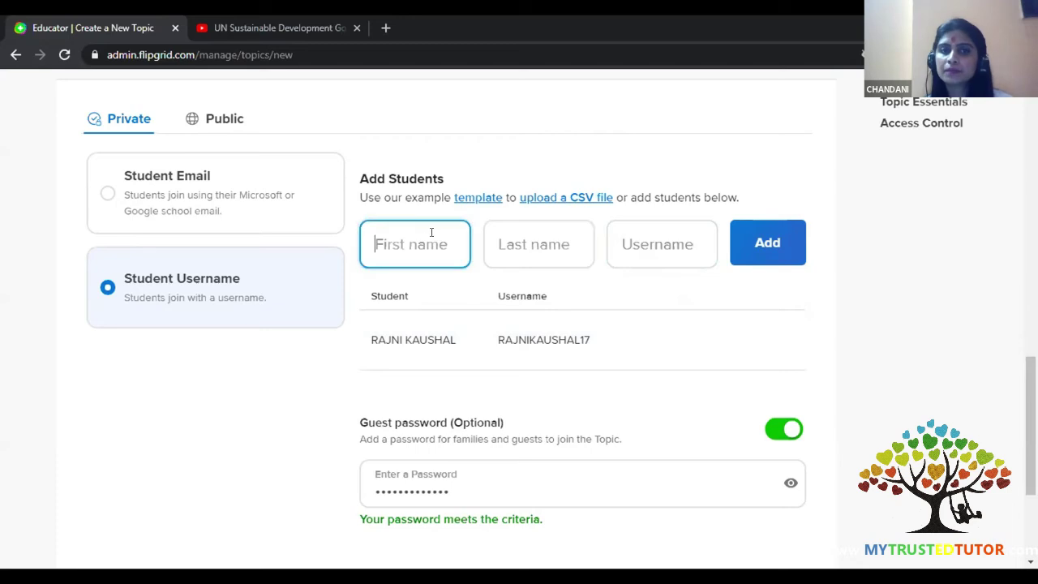
text(pOOJA)
key(BackSpace)
key(BackSpace)
key(BackSpace)
key(BackSpace)
key(BackSpace)
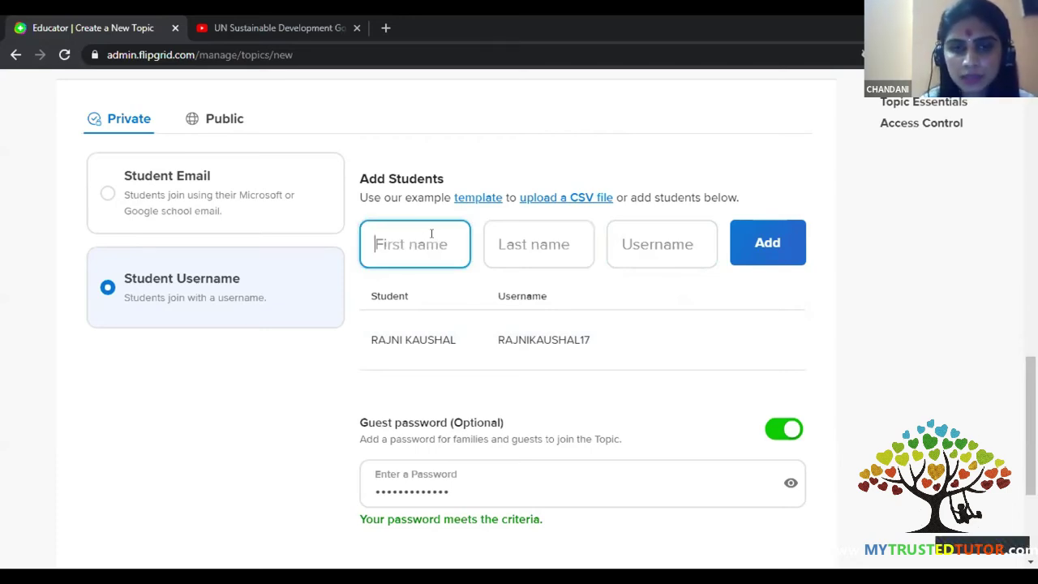
text(Pooja)
key(Tab)
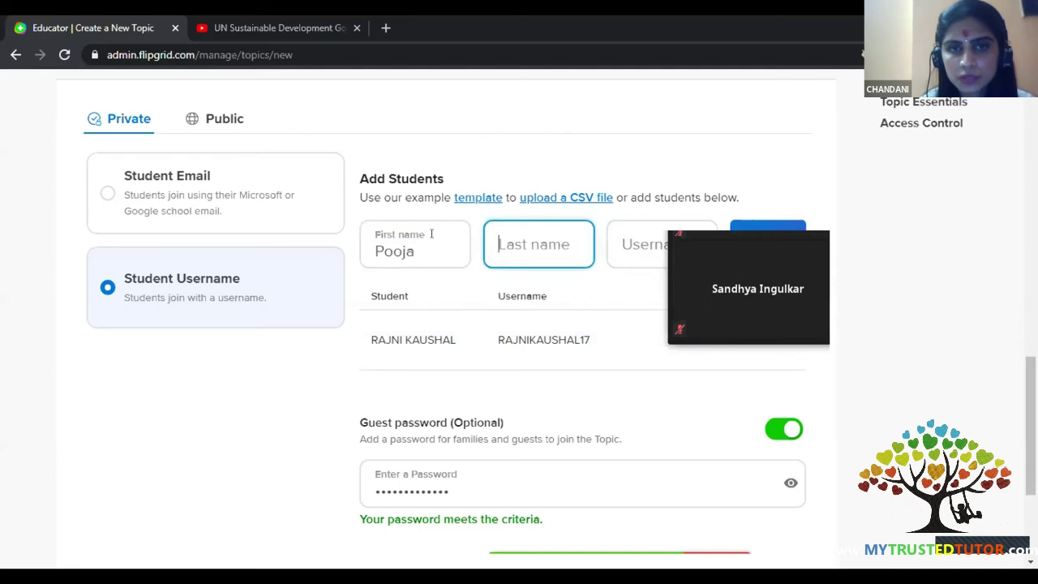
text(g)
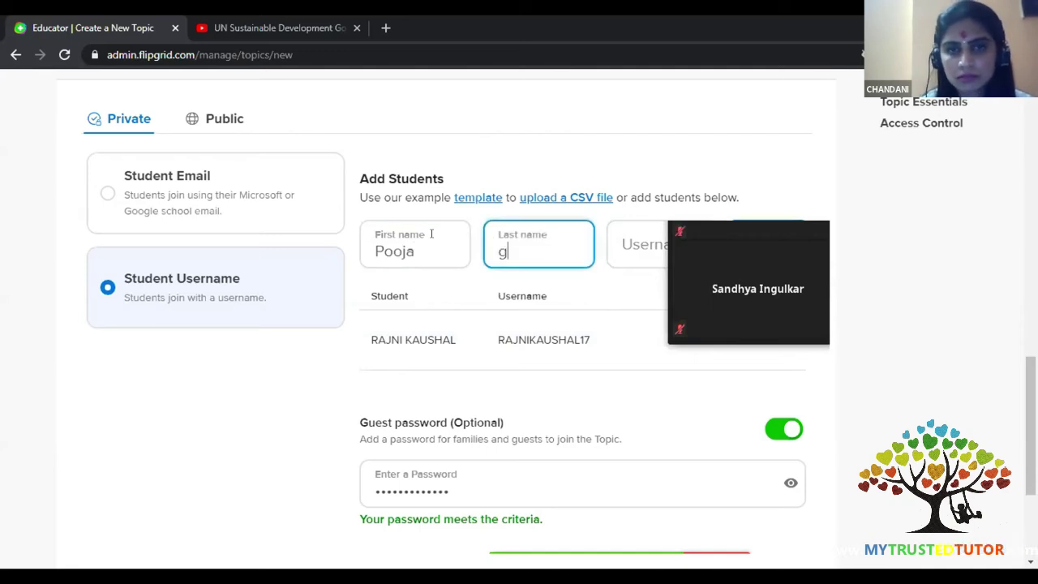
key(BackSpace)
text(P)
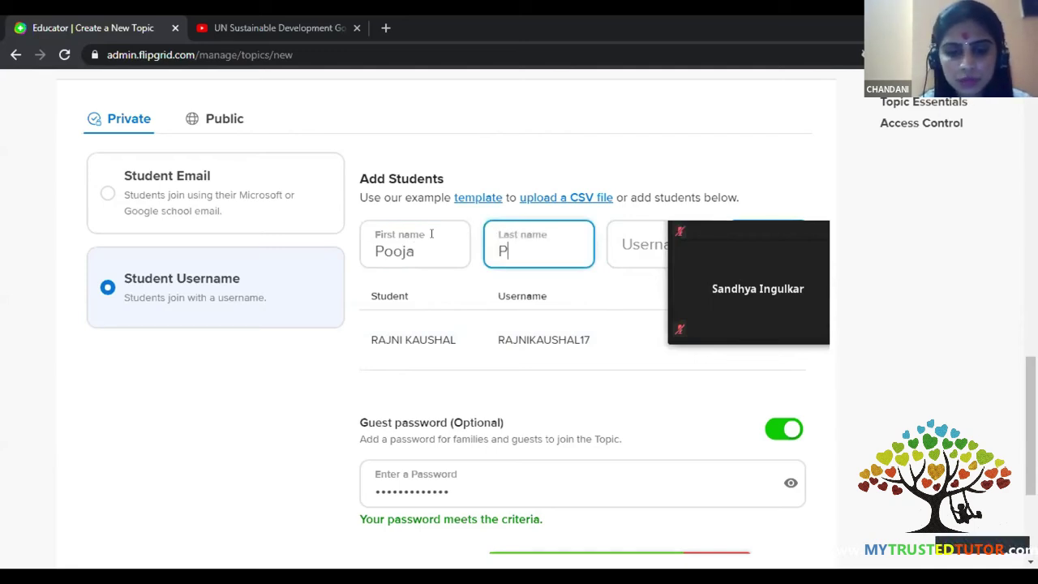
text(ooja)
key(Tab)
text(Pooja17)
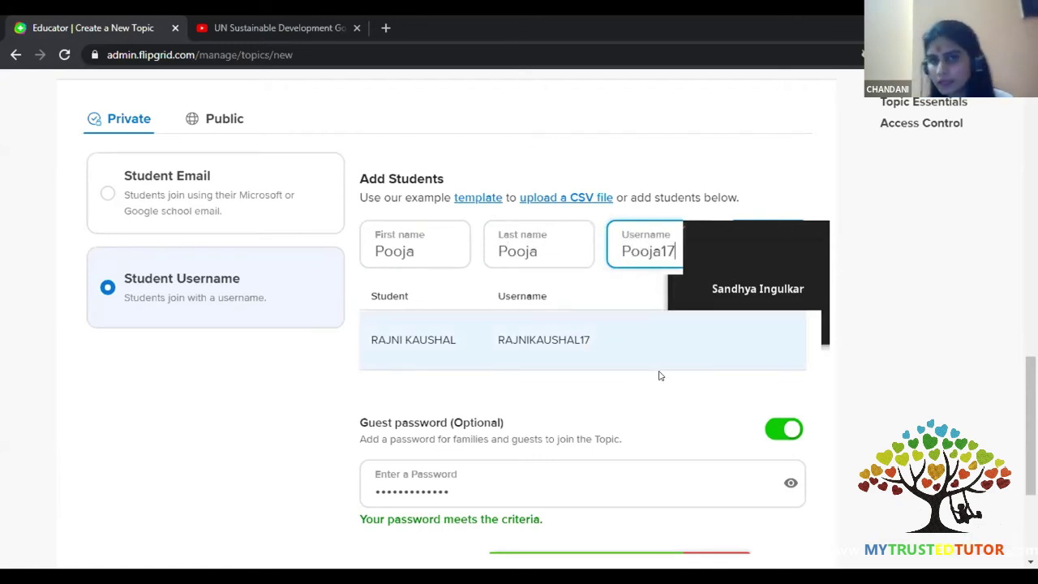
click(638, 272)
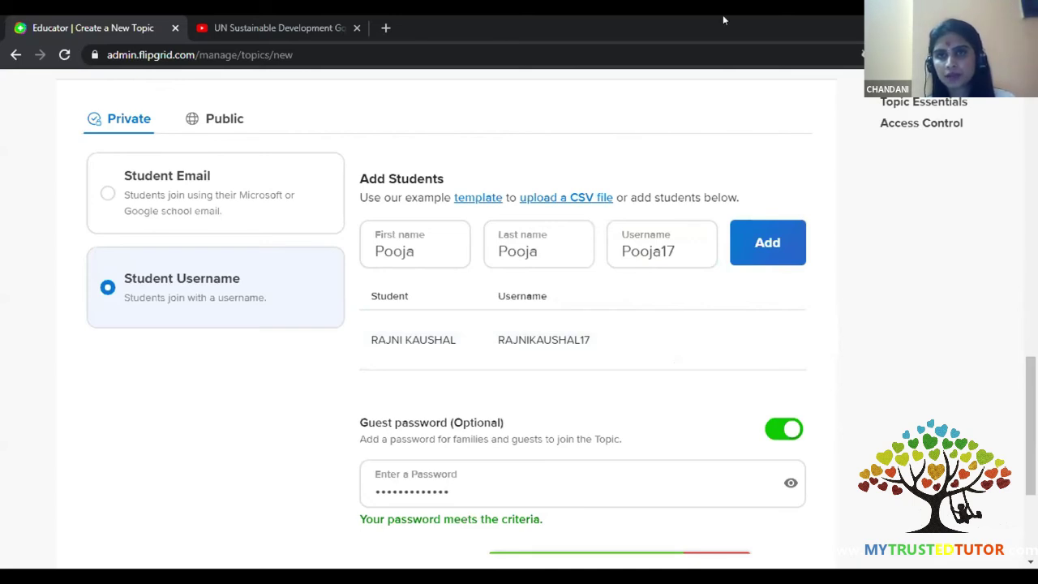
click(755, 254)
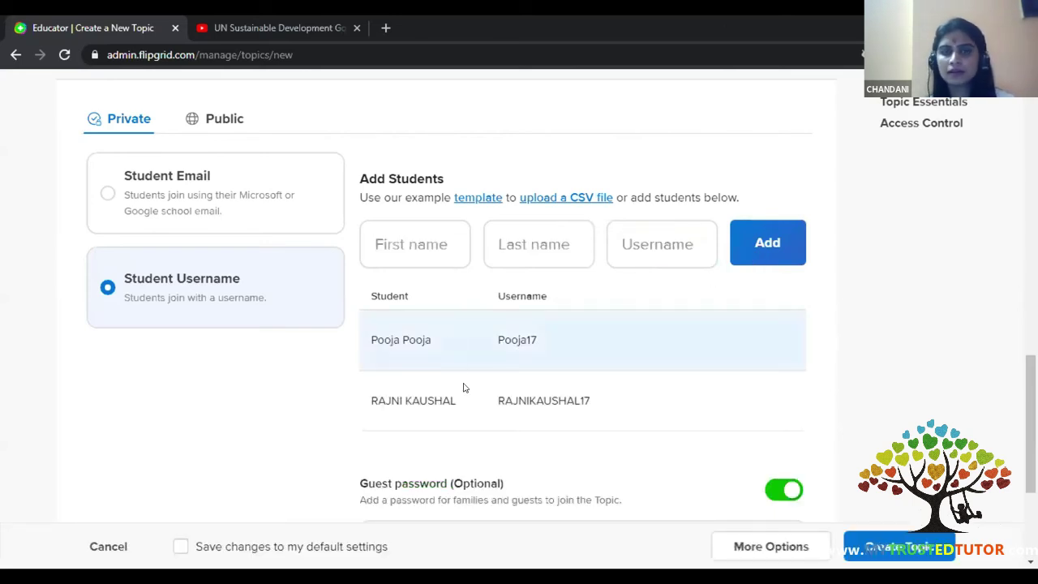
- Switch the topic's access back to the Student Email option
scroll(468, 401, down, 3)
scroll(468, 400, up, 5)
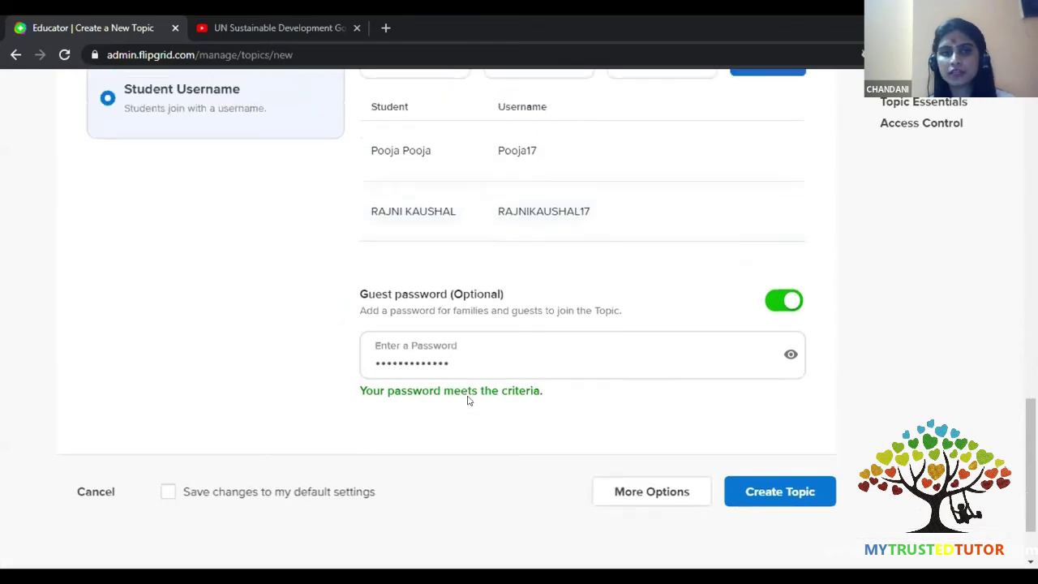
click(189, 343)
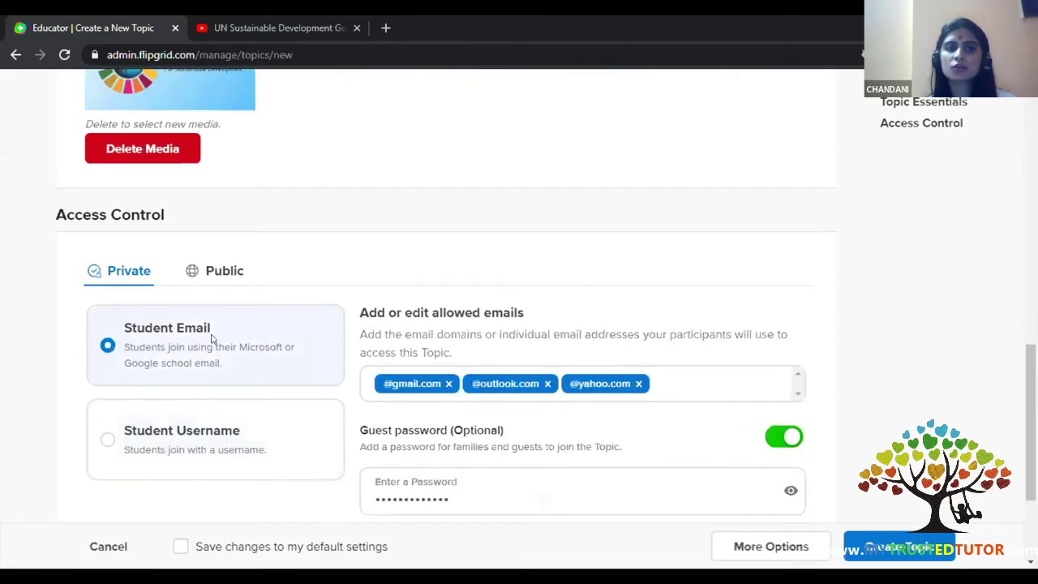
scroll(405, 364, down, 3)
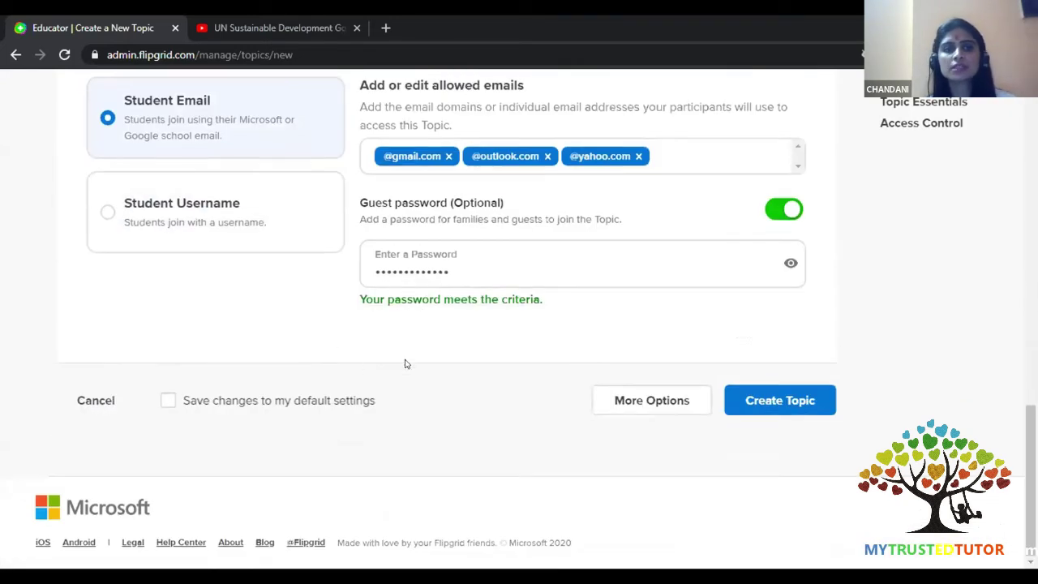
- Create the SUSTAINABLE DEVELOPMENT GOALS topic with these settings
click(780, 400)
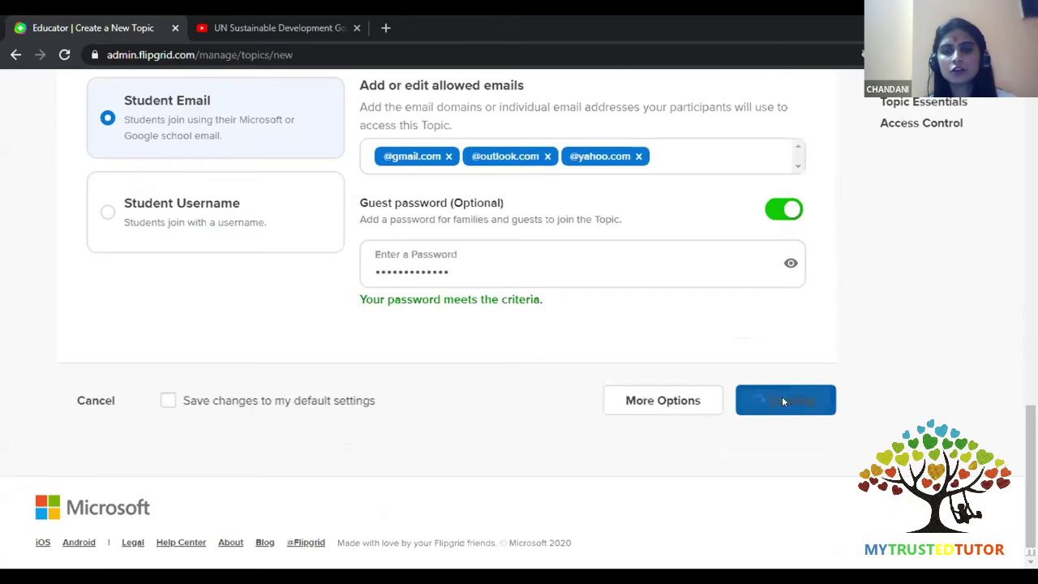
scroll(436, 421, up, 2)
scroll(434, 417, up, 3)
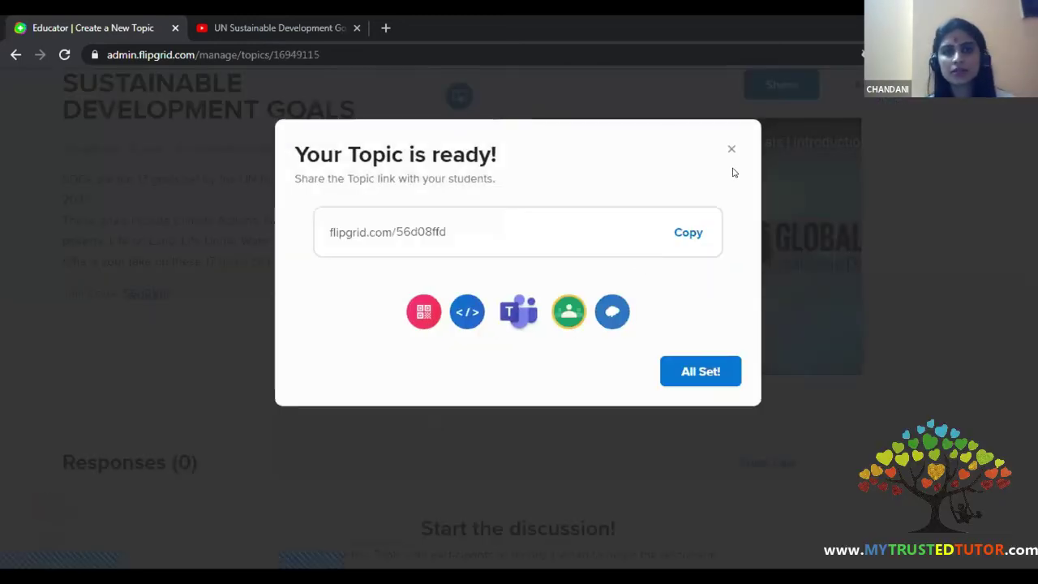
- Select and copy the topic's share link, then close the 'Your Topic is ready!' dialog
click(417, 235)
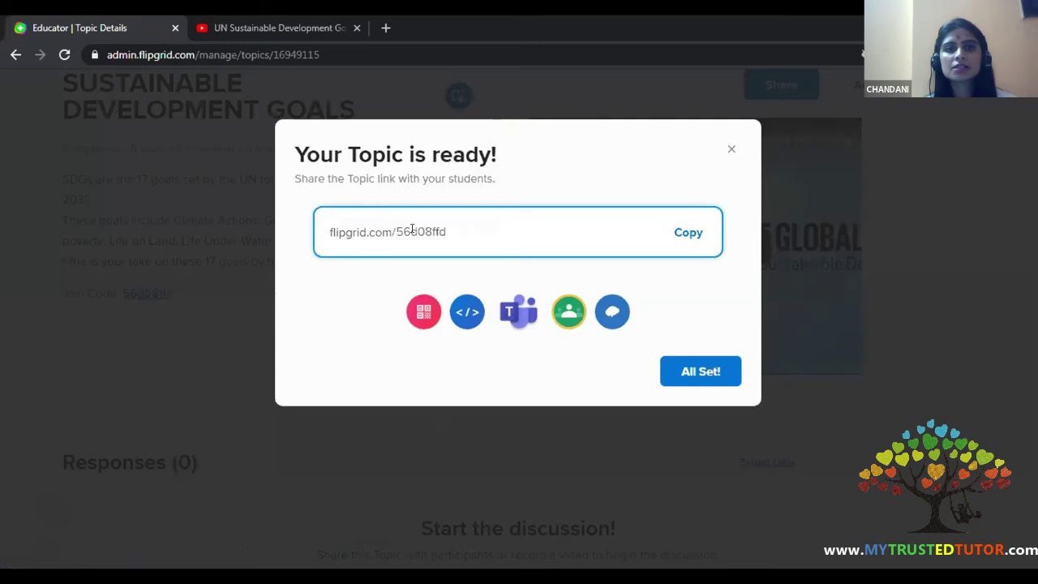
drag(454, 228, 396, 230)
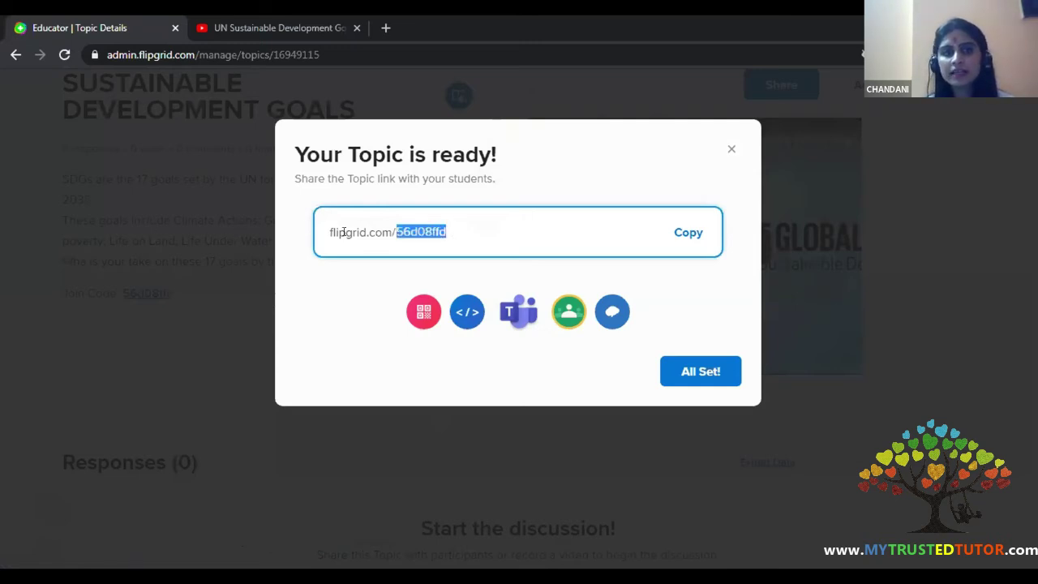
click(685, 232)
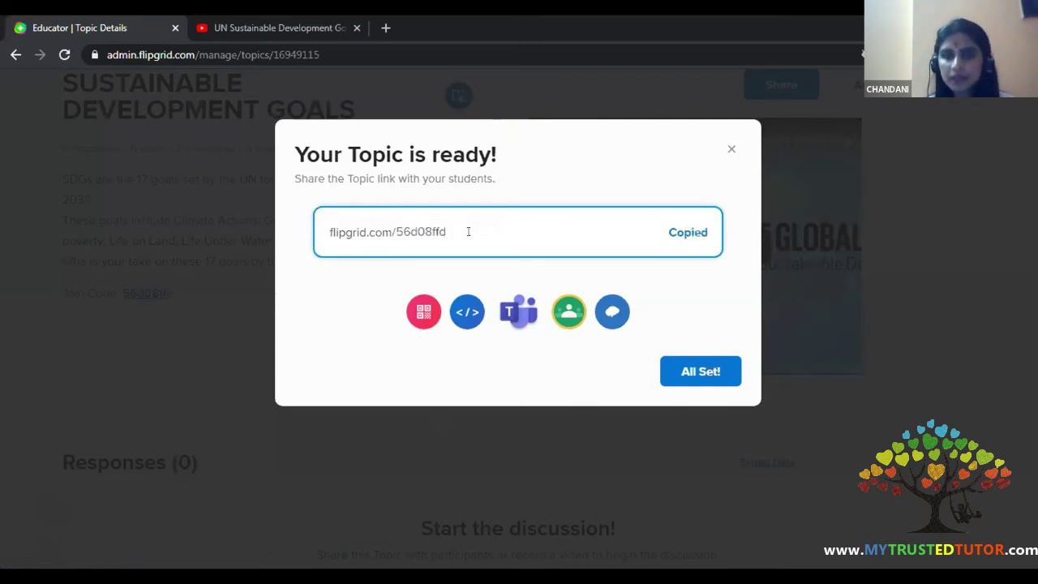
click(684, 235)
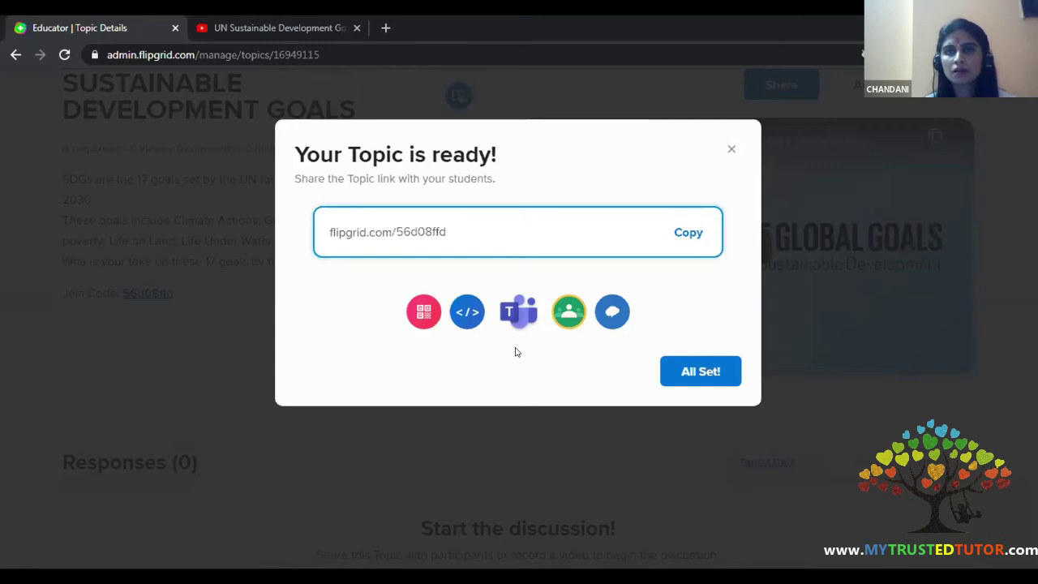
click(731, 148)
- Reopen the Sustainable Development Goals topic from the Discussion topic list
scroll(425, 315, up, 2)
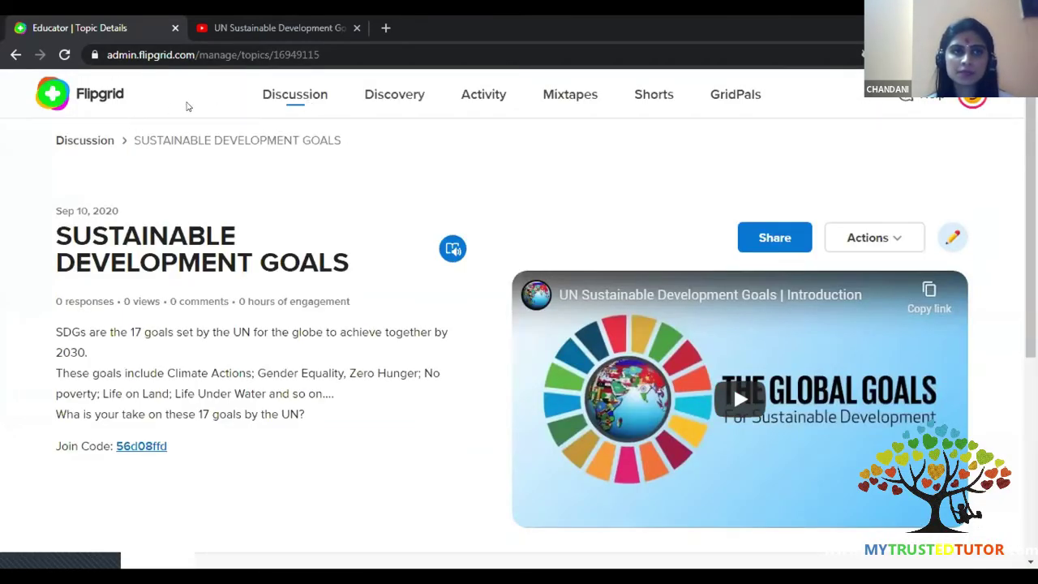
click(280, 99)
scroll(331, 266, down, 2)
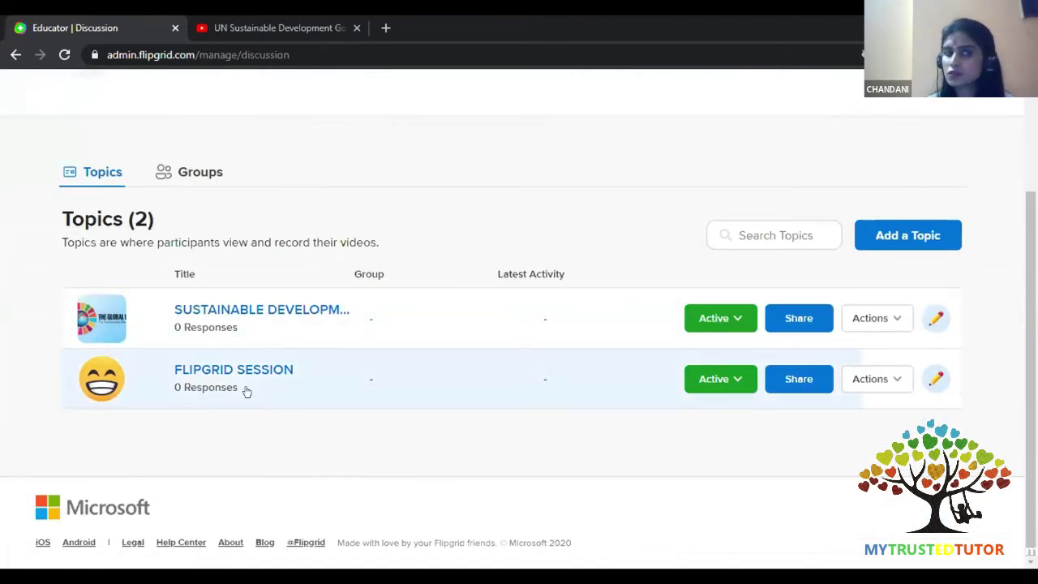
click(251, 313)
scroll(256, 313, down, 1)
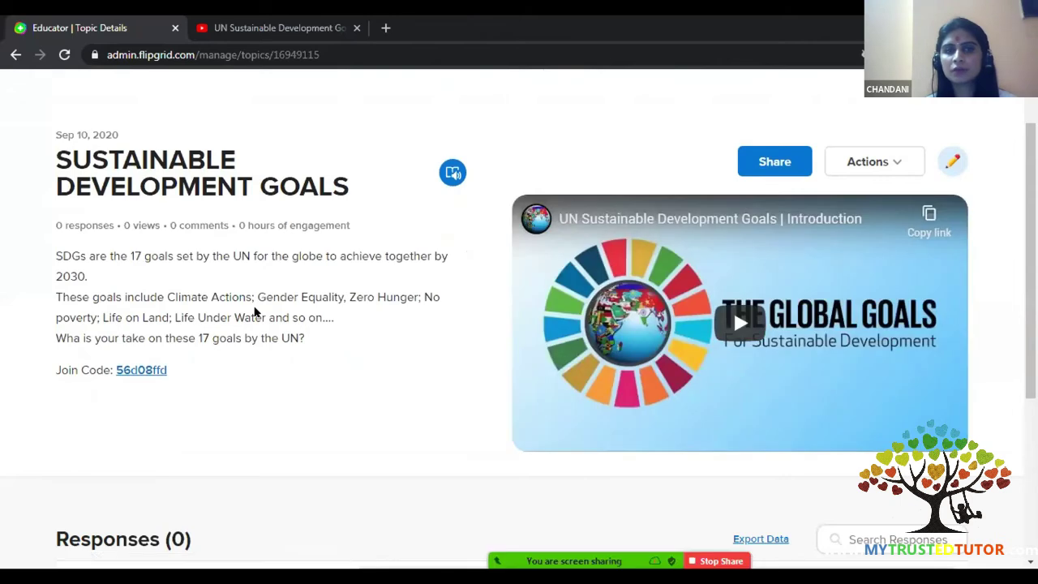
scroll(254, 312, down, 3)
scroll(255, 308, up, 2)
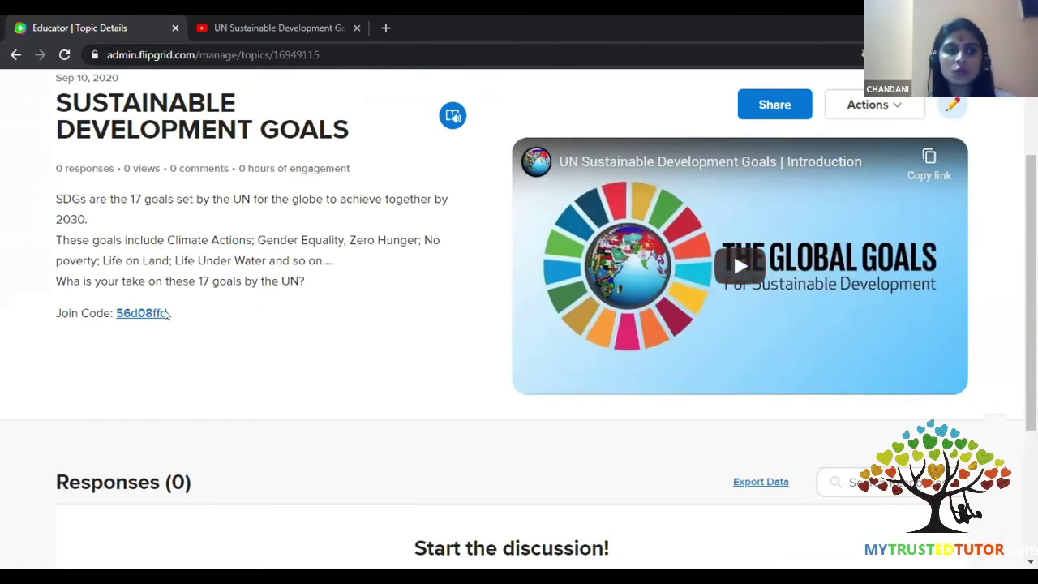
- Copy the topic's Join Code link address
click(118, 314)
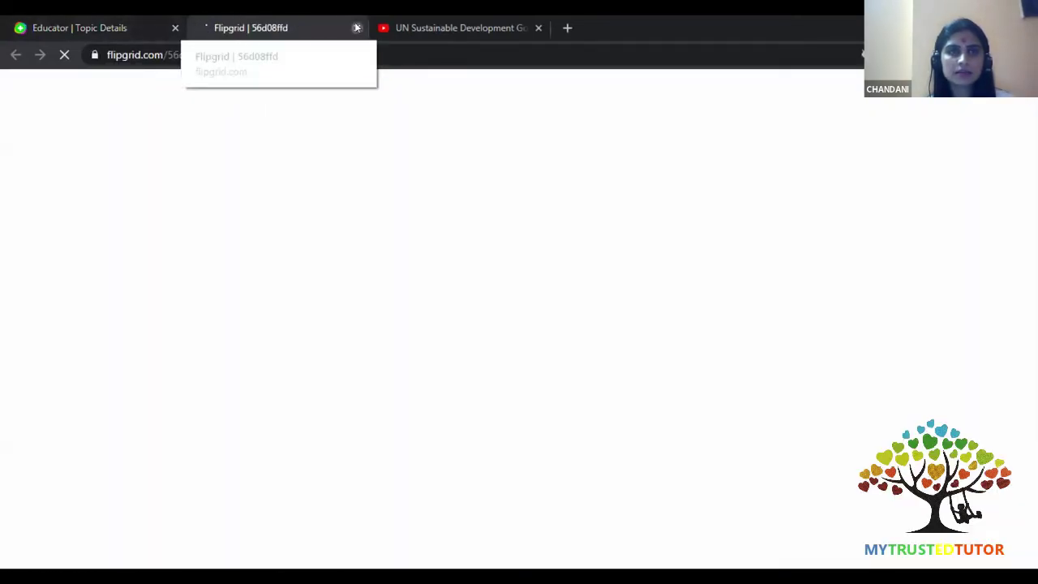
click(356, 28)
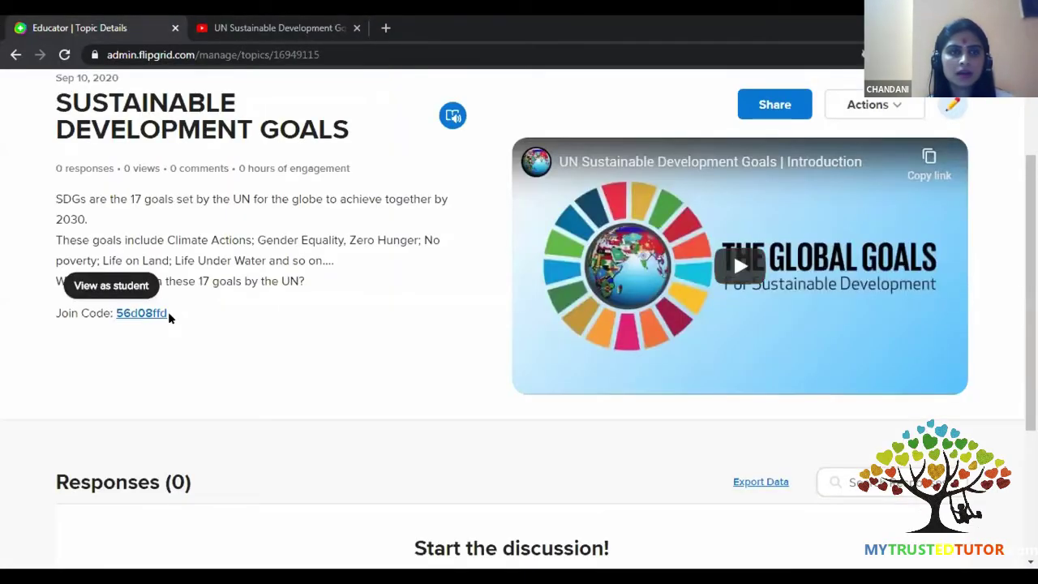
right_click(132, 313)
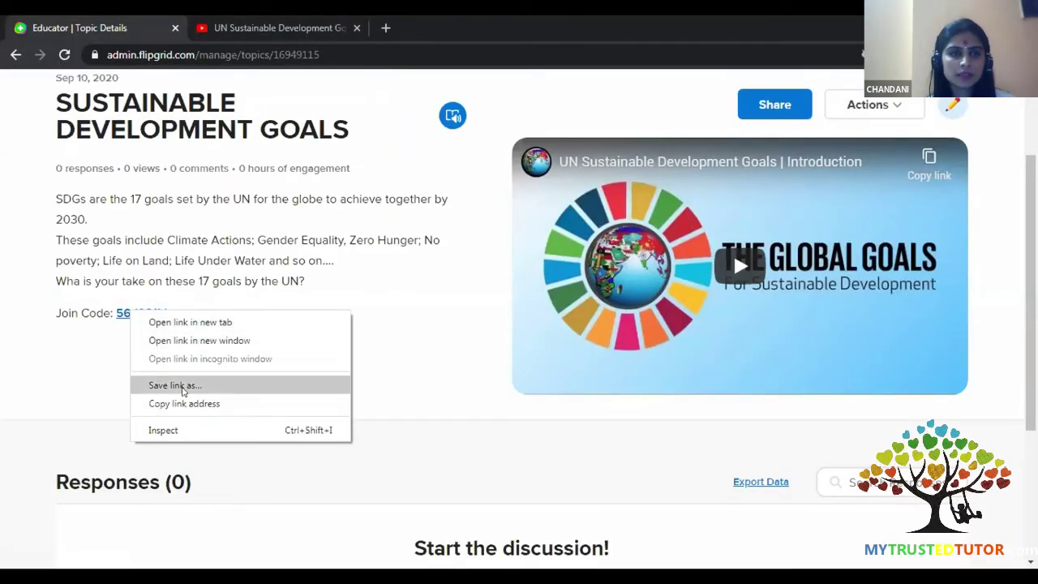
click(181, 404)
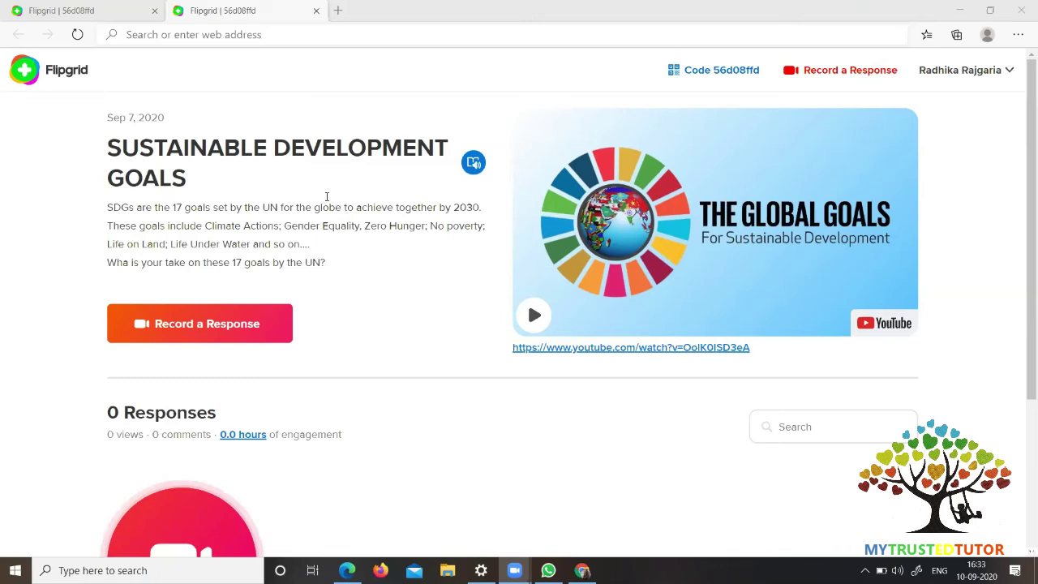
click(335, 12)
click(335, 12)
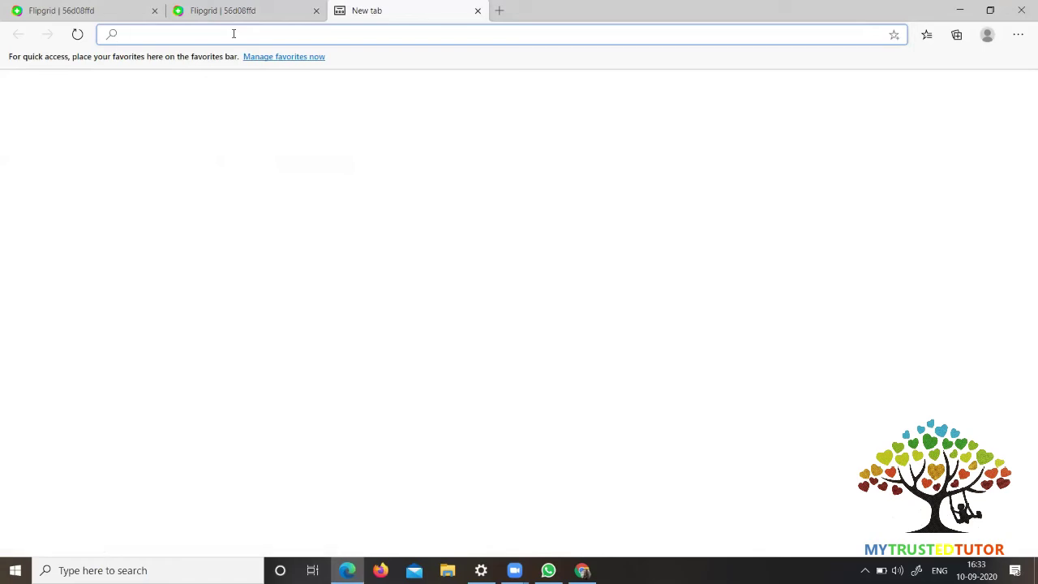
text(www)
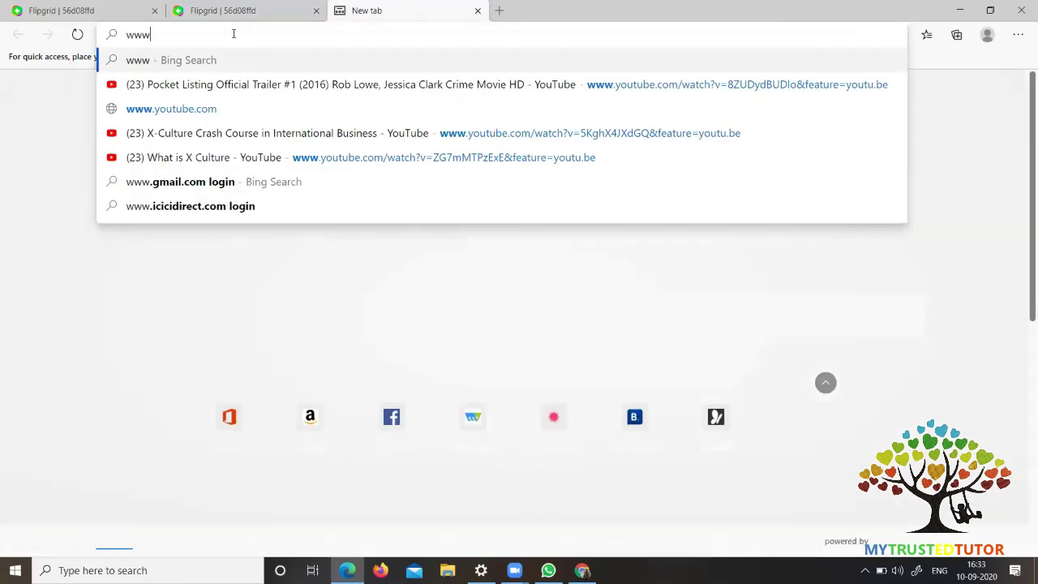
text(.flipgrid)
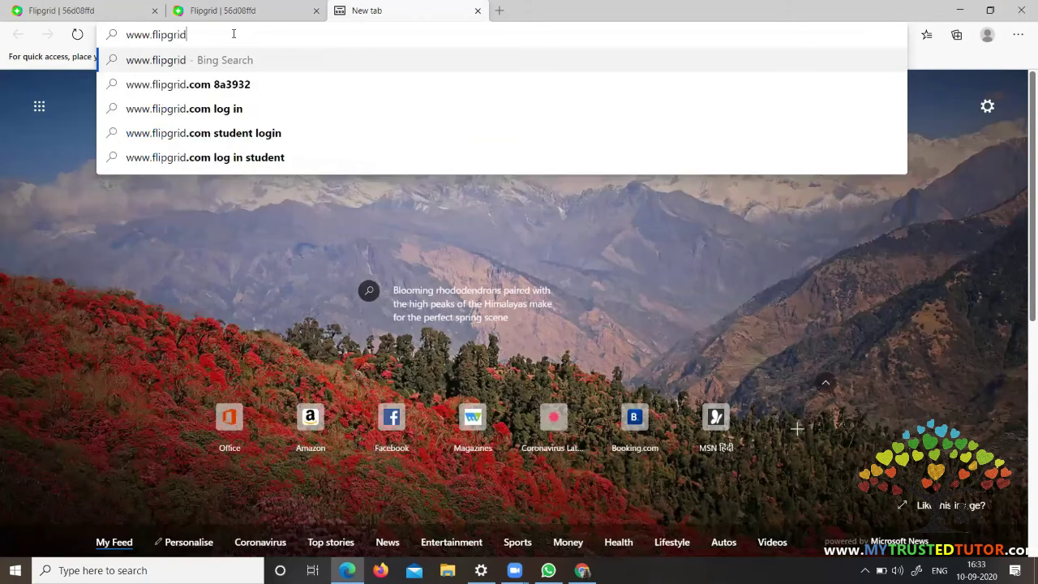
text(.c)
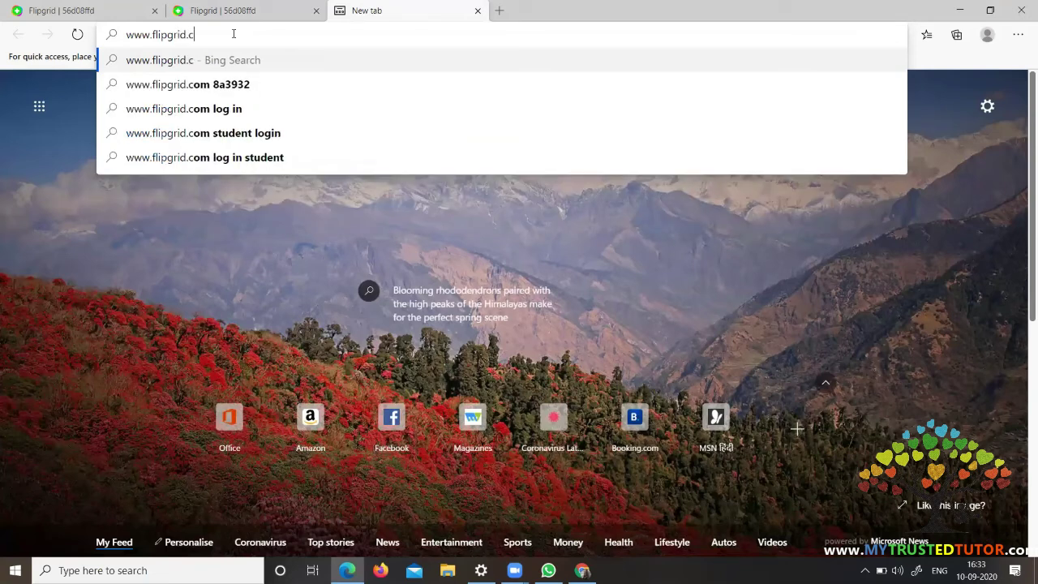
text(om)
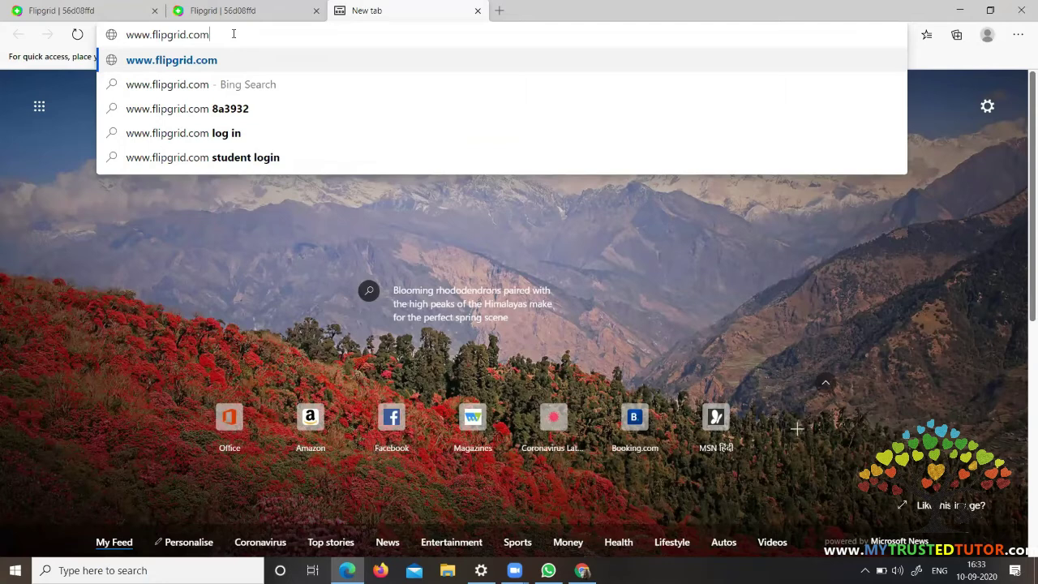
key(Return)
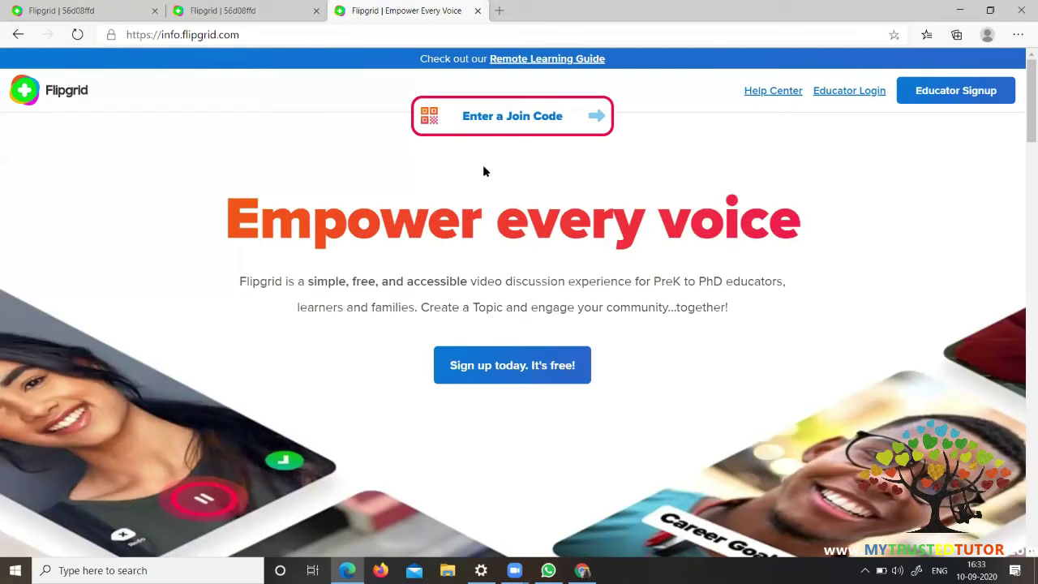
- Enter the topic's join code to open the Sustainable Development Goals student page
click(531, 117)
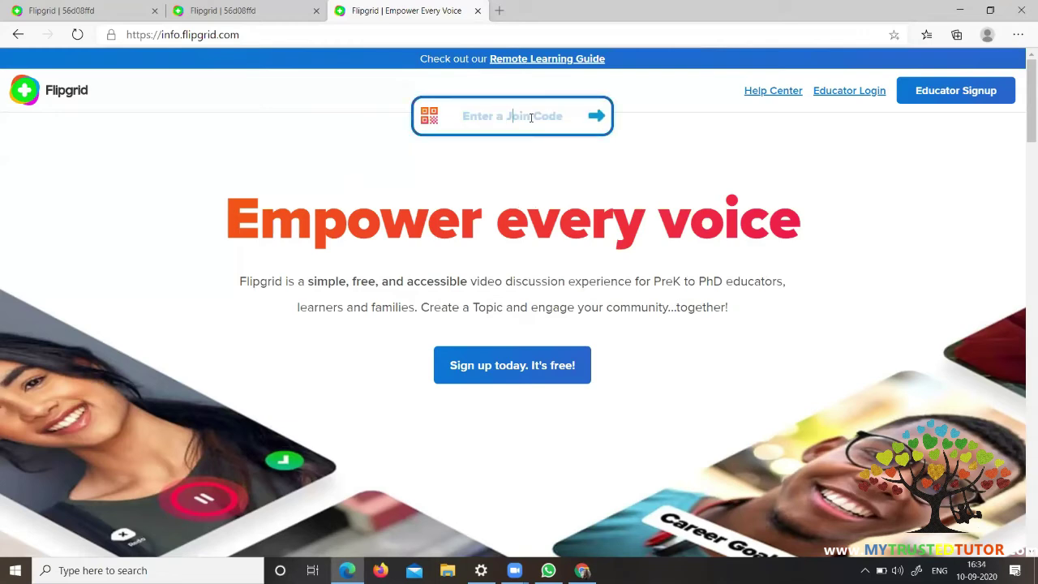
click(596, 118)
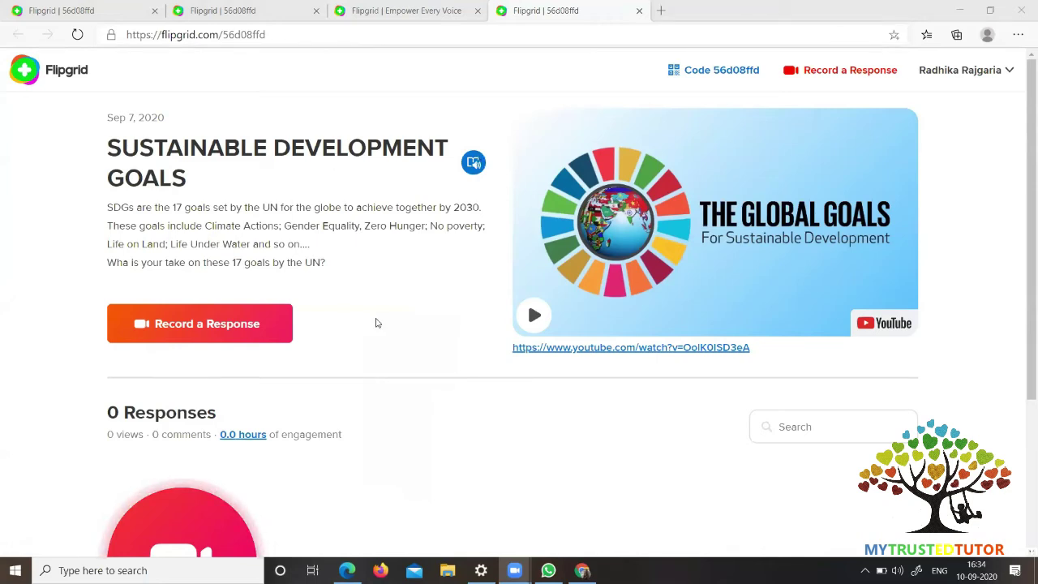
- Play and pause the topic's intro video, close it, and start a response
scroll(376, 323, down, 3)
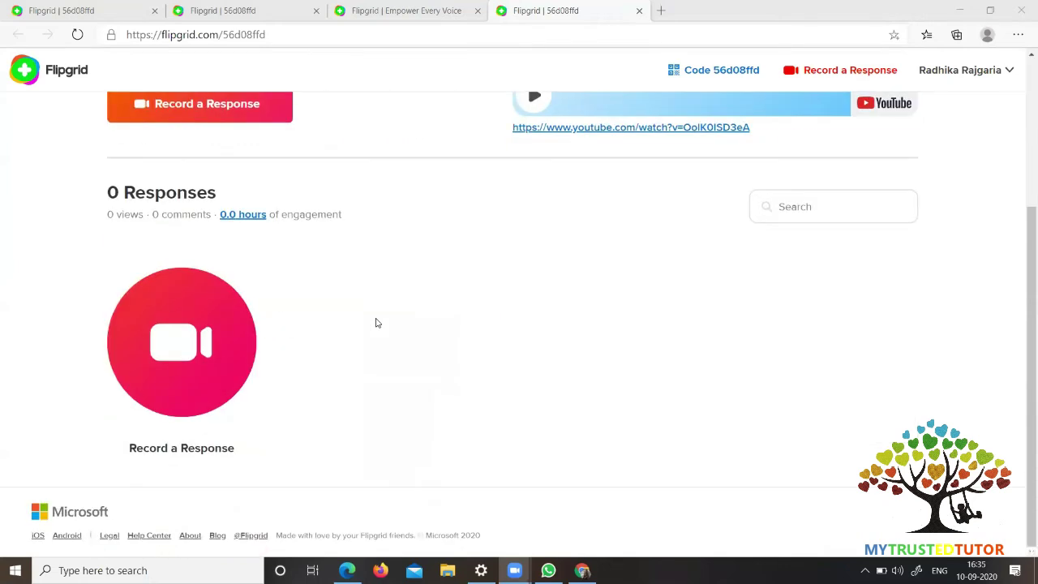
scroll(376, 322, up, 3)
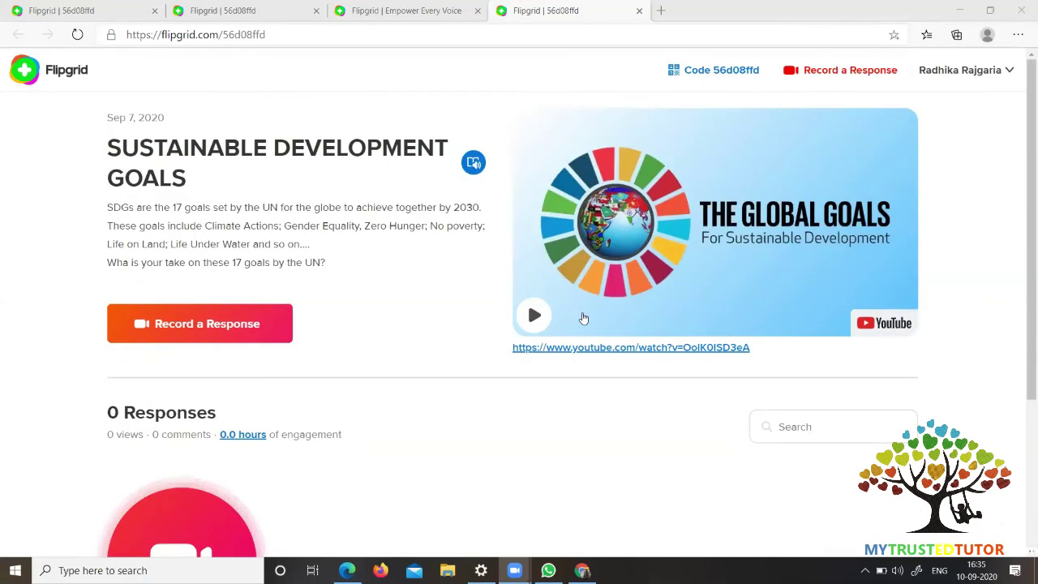
click(535, 319)
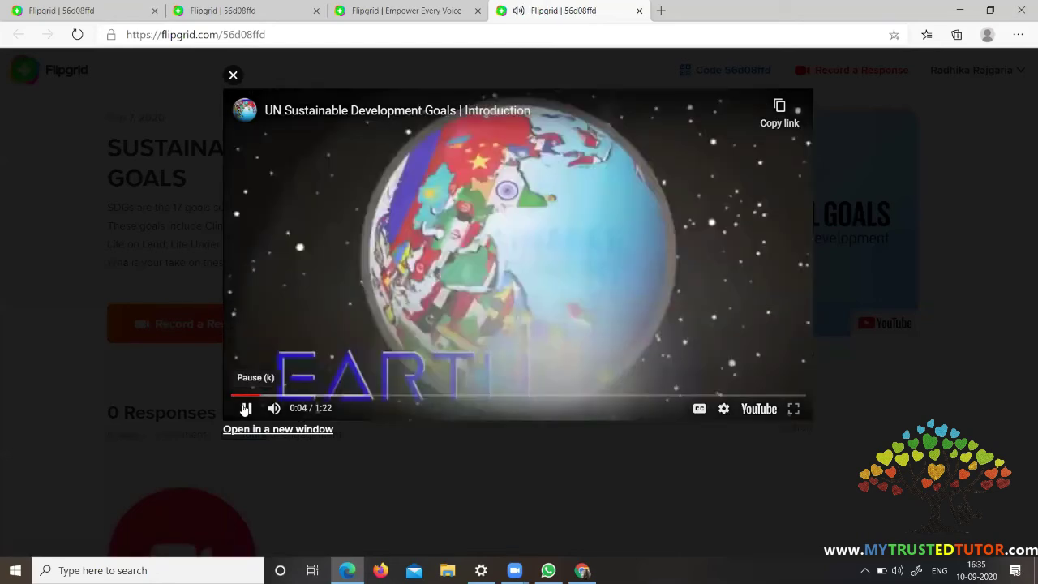
click(246, 408)
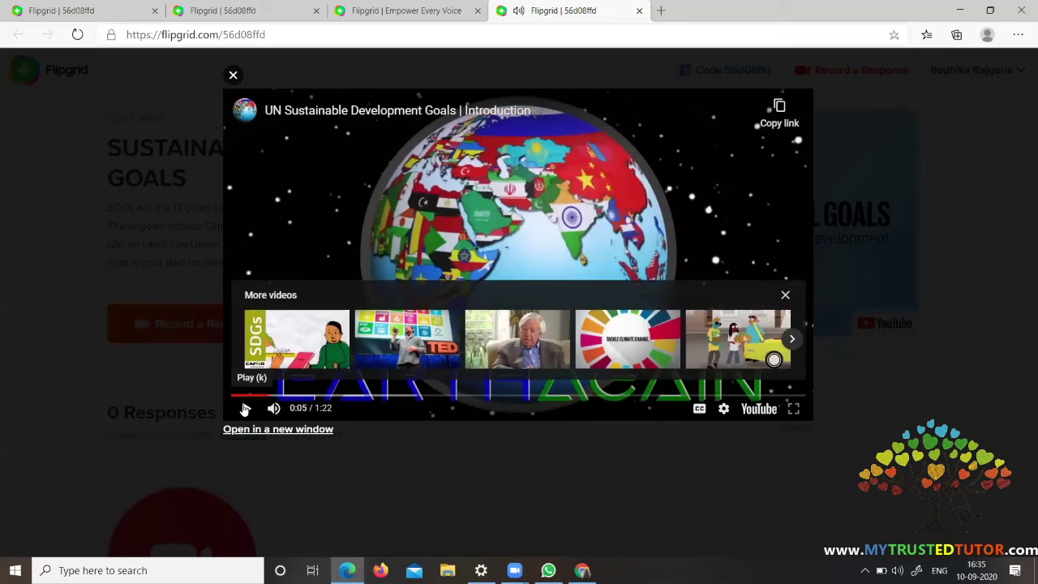
click(636, 467)
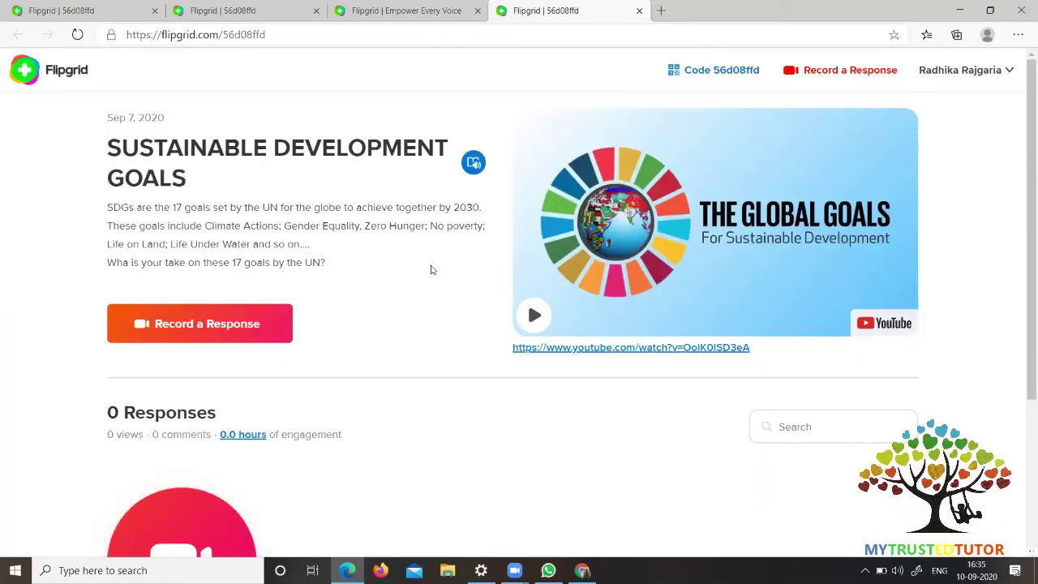
click(219, 327)
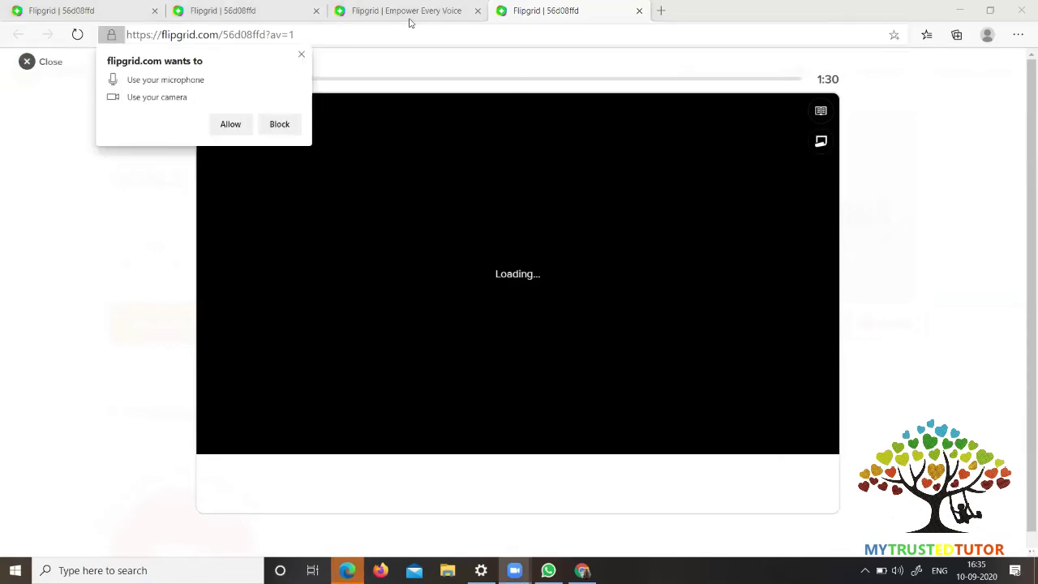
- Allow camera and microphone, record a few seconds, and keep the recording
click(230, 125)
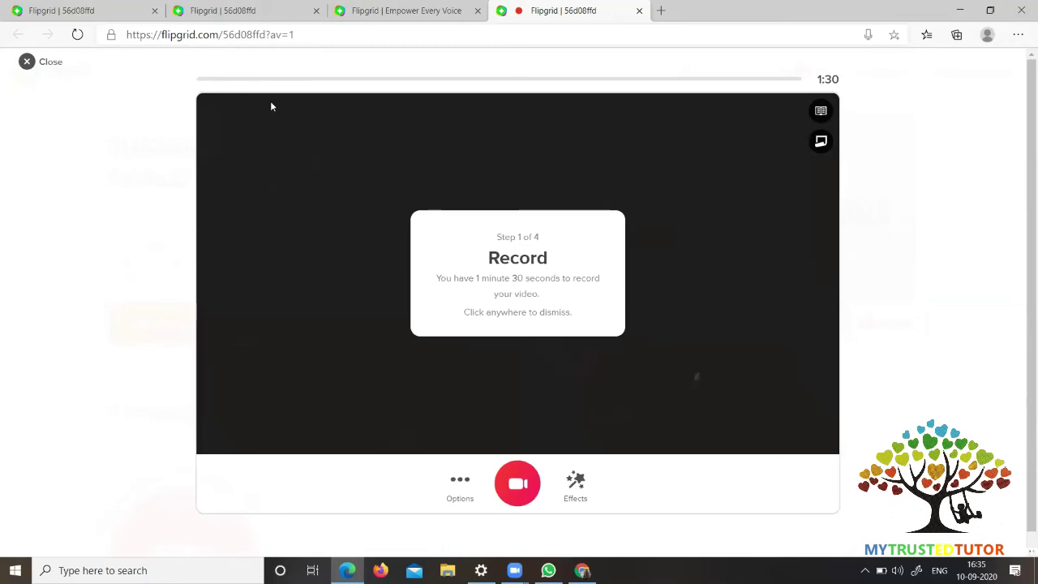
click(519, 490)
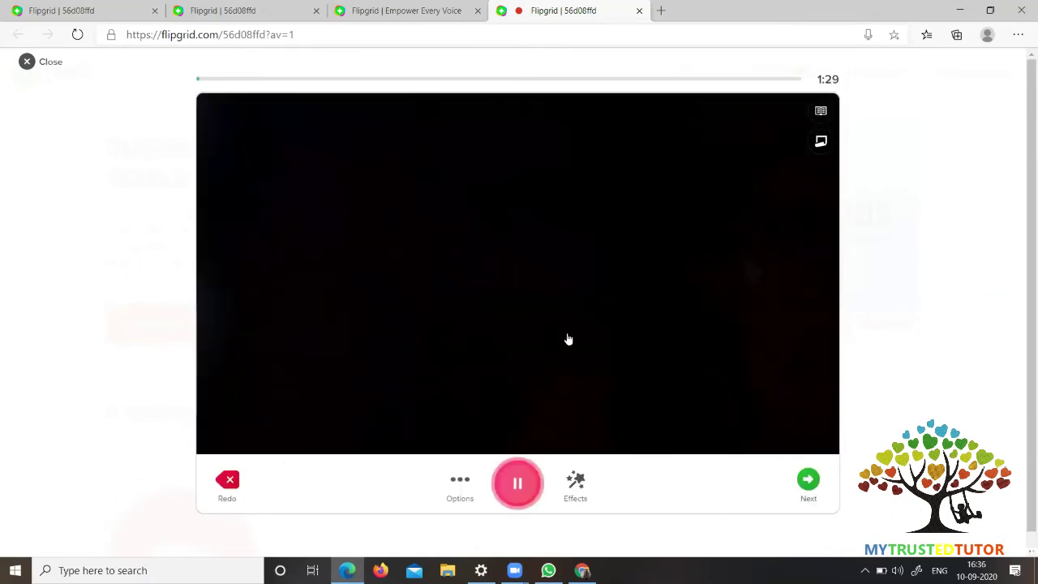
key(Escape)
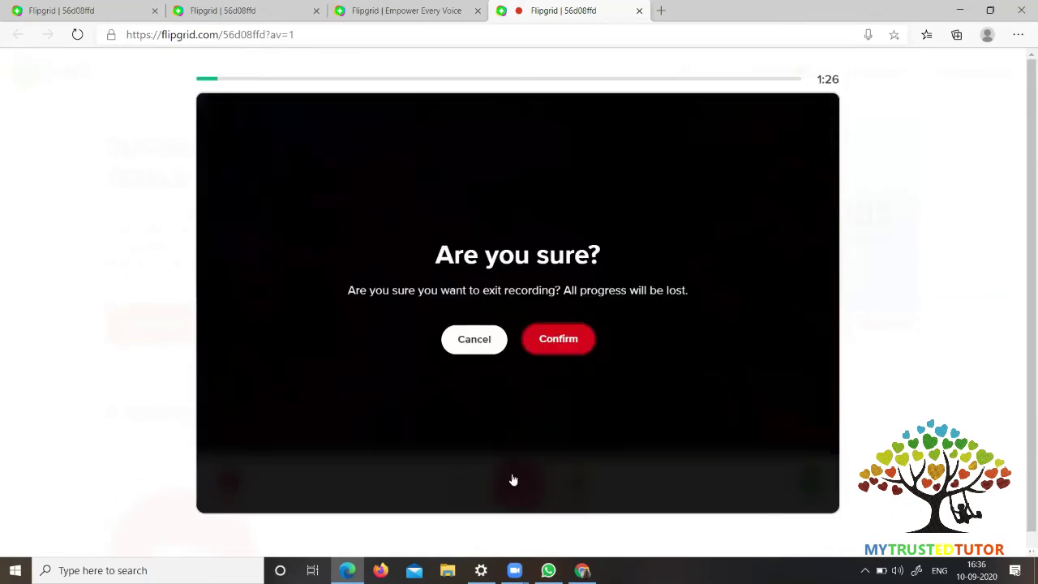
click(514, 481)
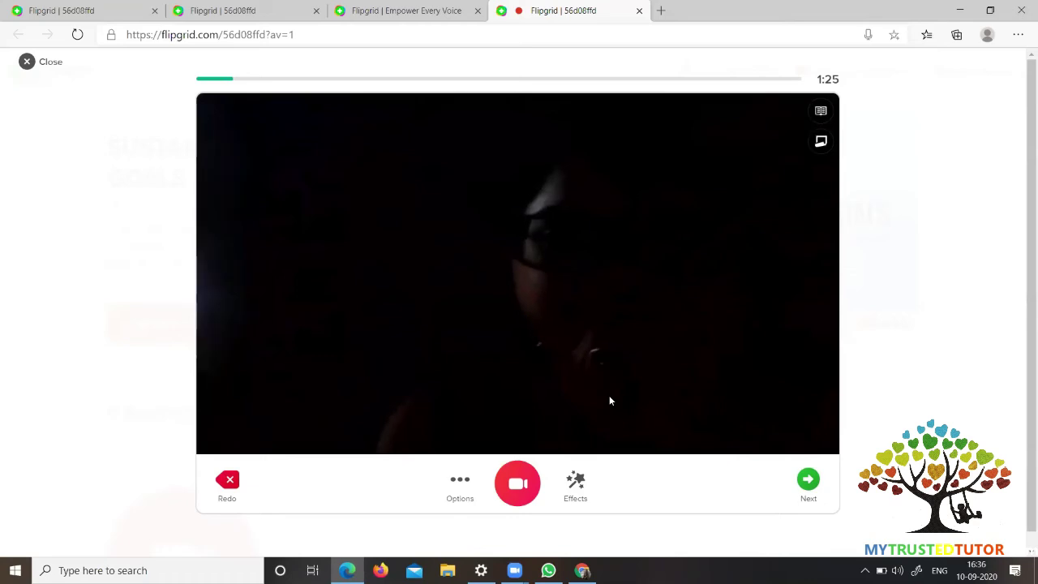
- Apply the orange-and-teal retro frame from Effects > Frames
click(574, 486)
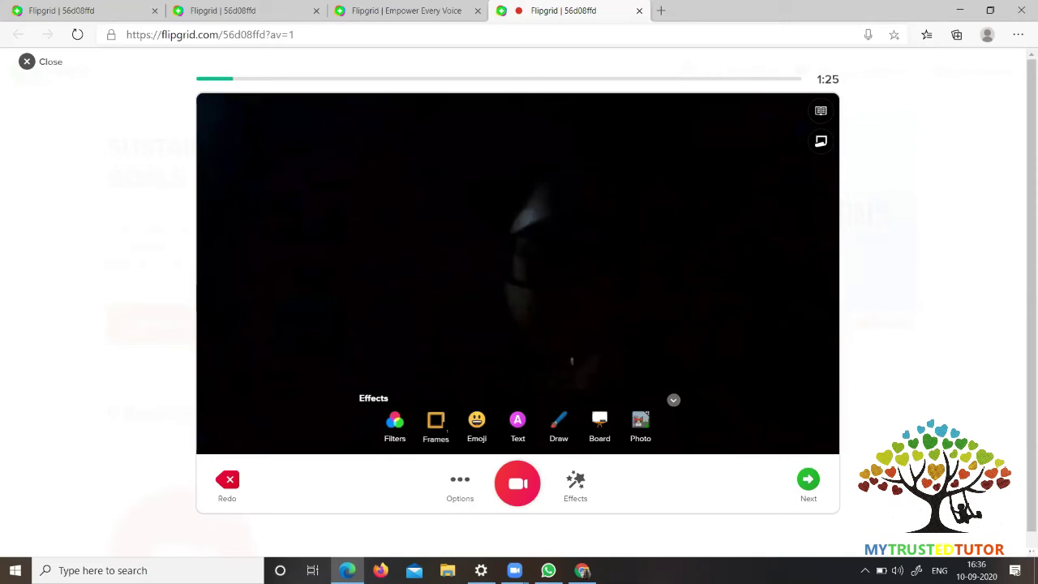
click(444, 428)
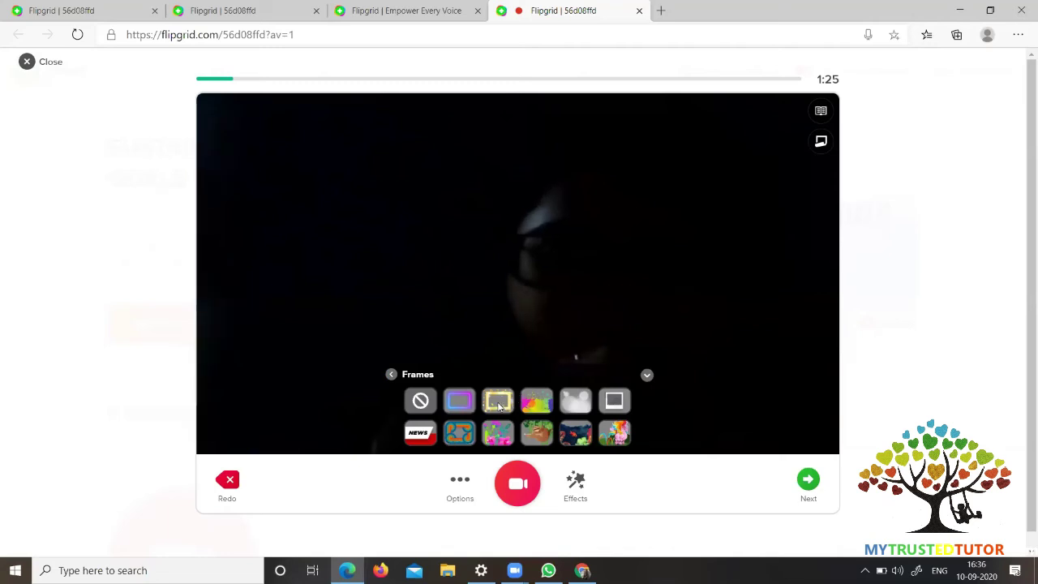
click(462, 440)
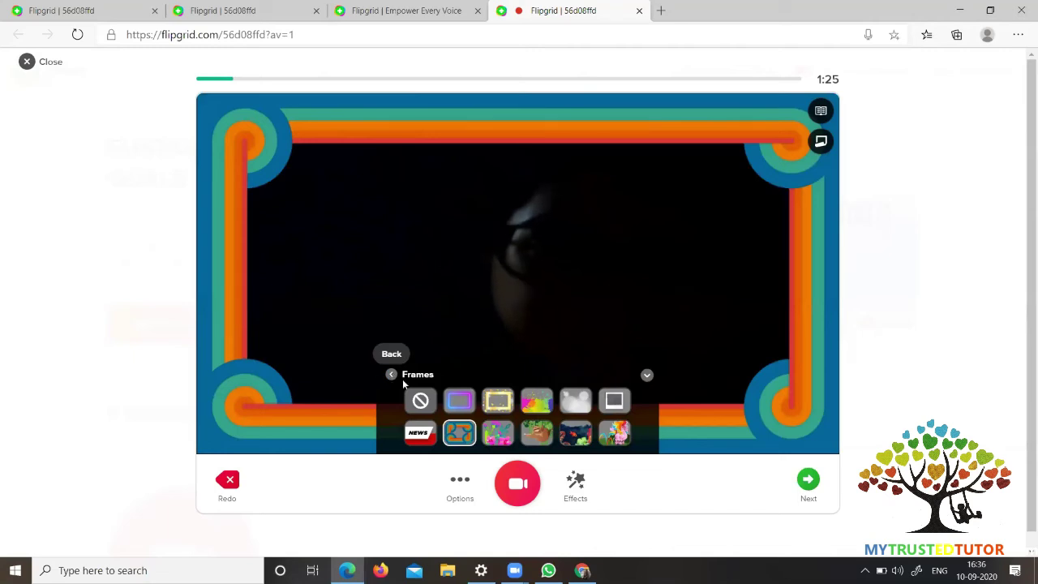
- Return from the Frames panel to the effects choices
click(391, 374)
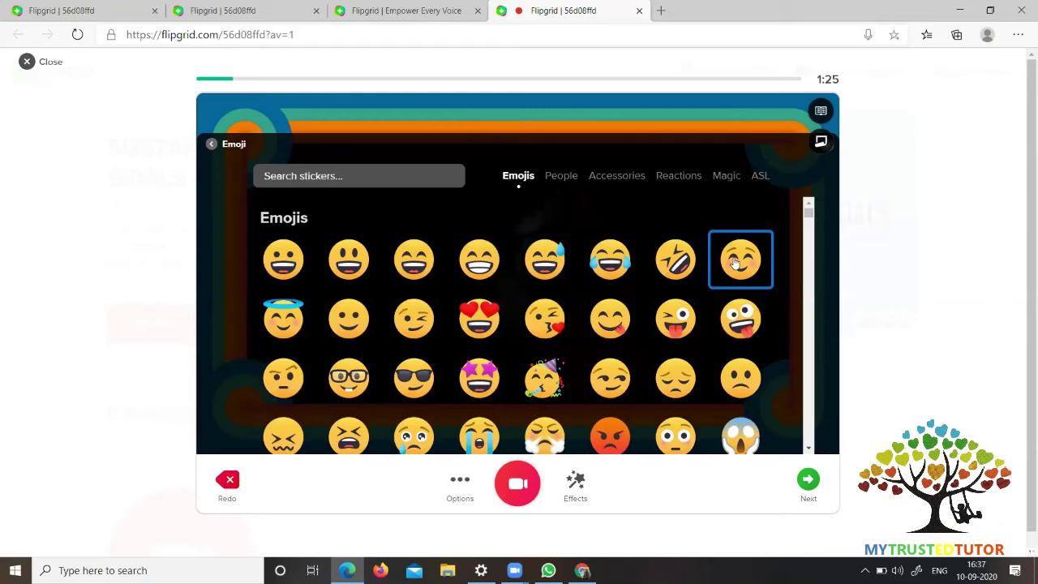
- Place a seedling sticker found by searching 'plants', then delete it from the video
click(358, 183)
text(p)
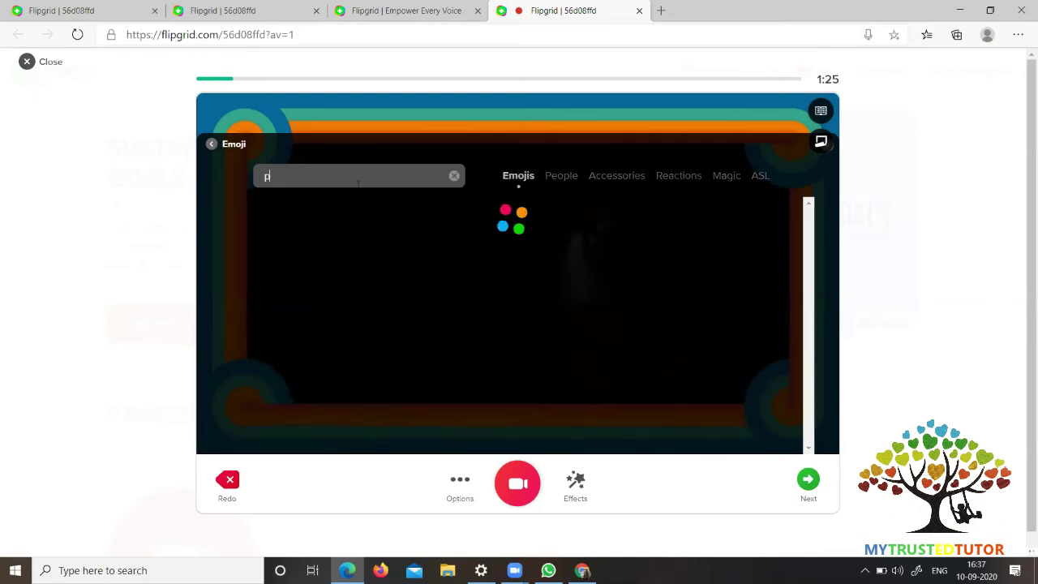
text(lants)
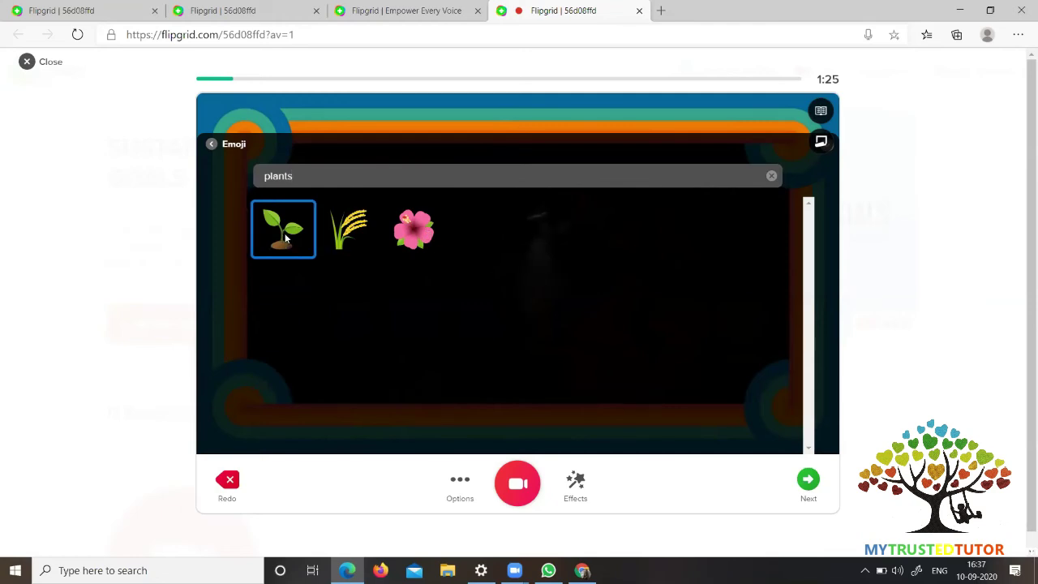
click(285, 235)
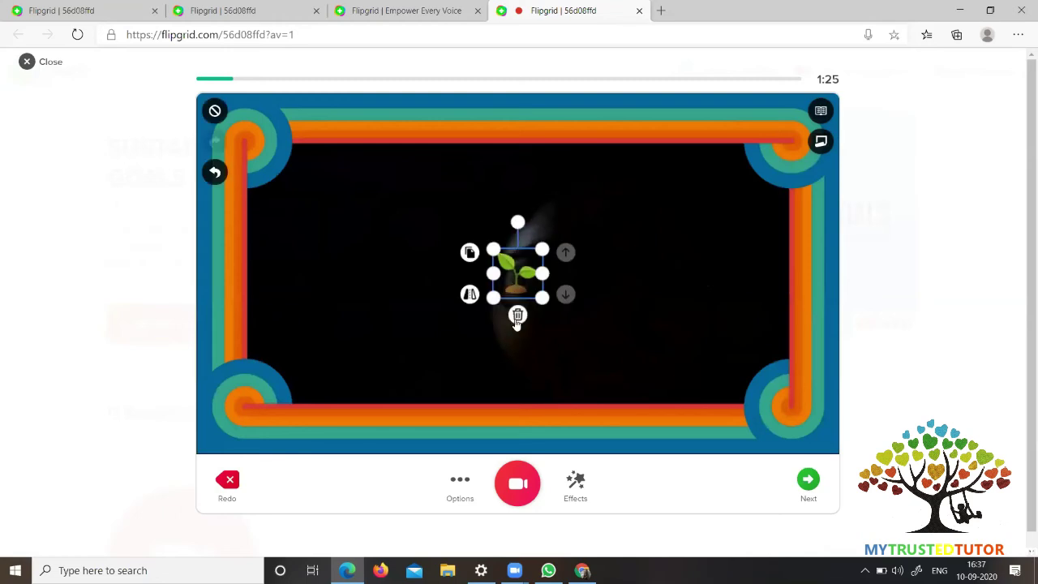
click(518, 317)
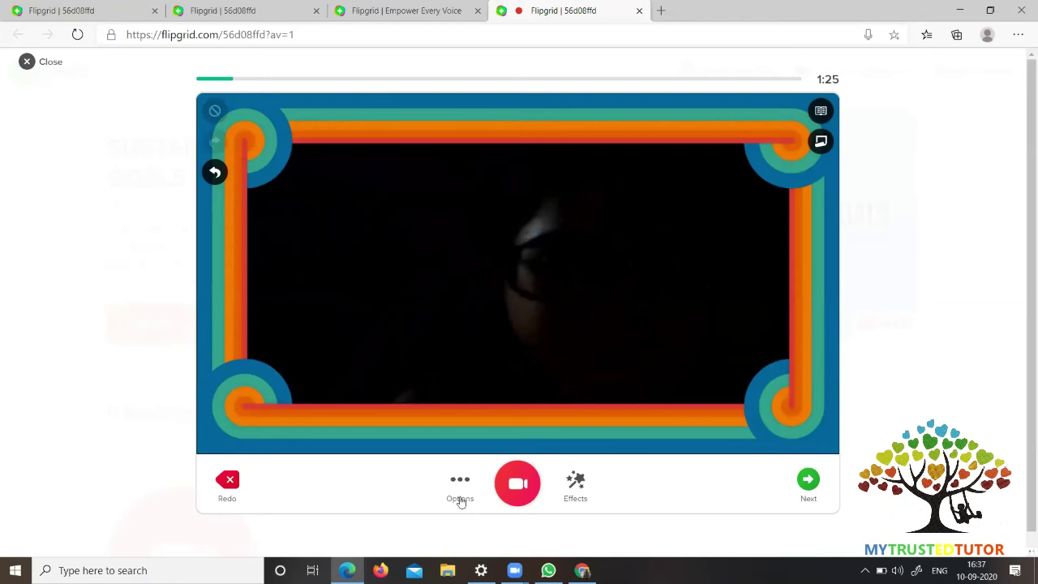
click(575, 490)
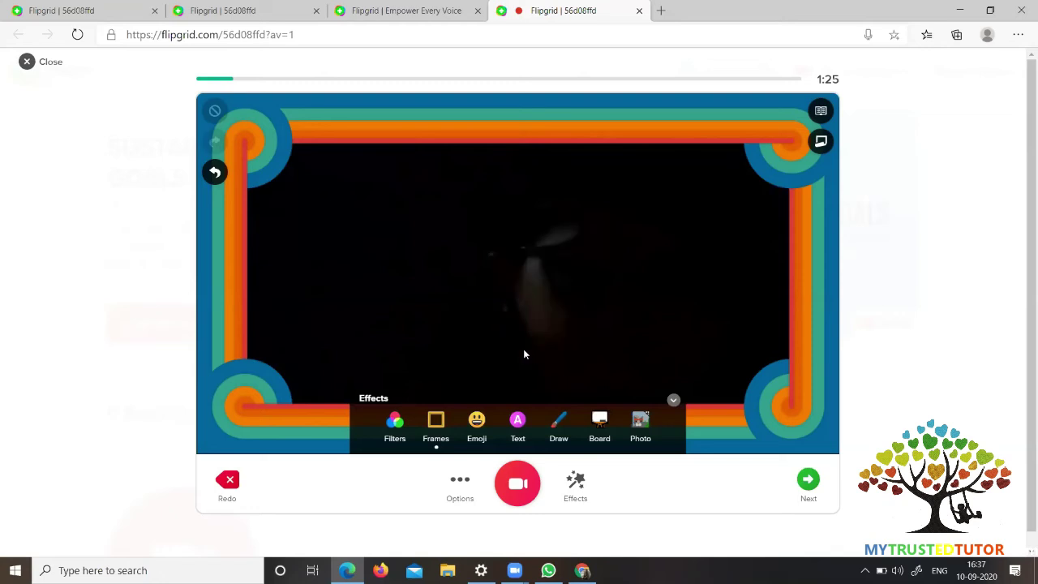
- Add a purple Superpower-style text box to the video
click(515, 421)
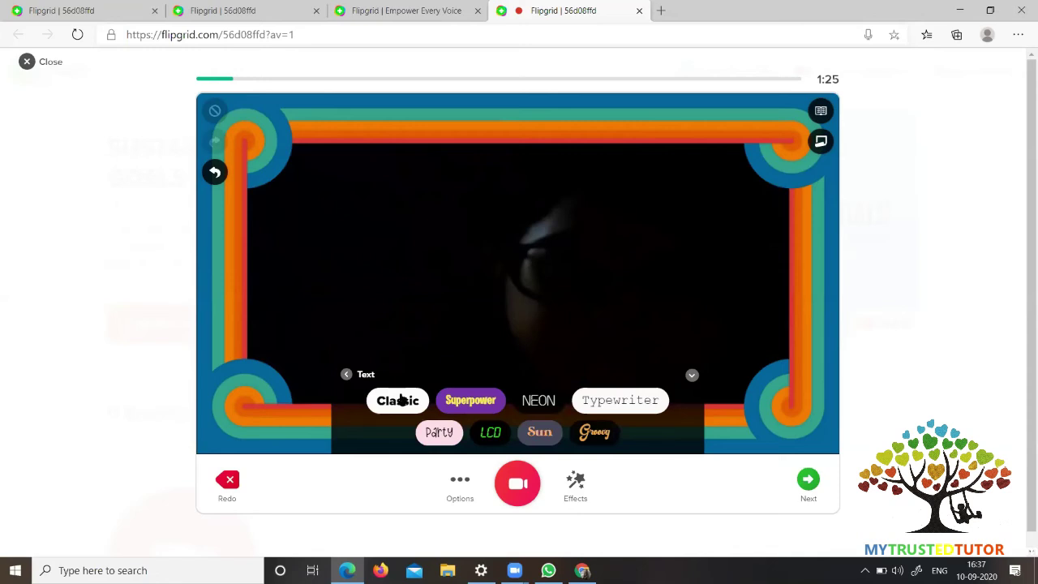
click(479, 399)
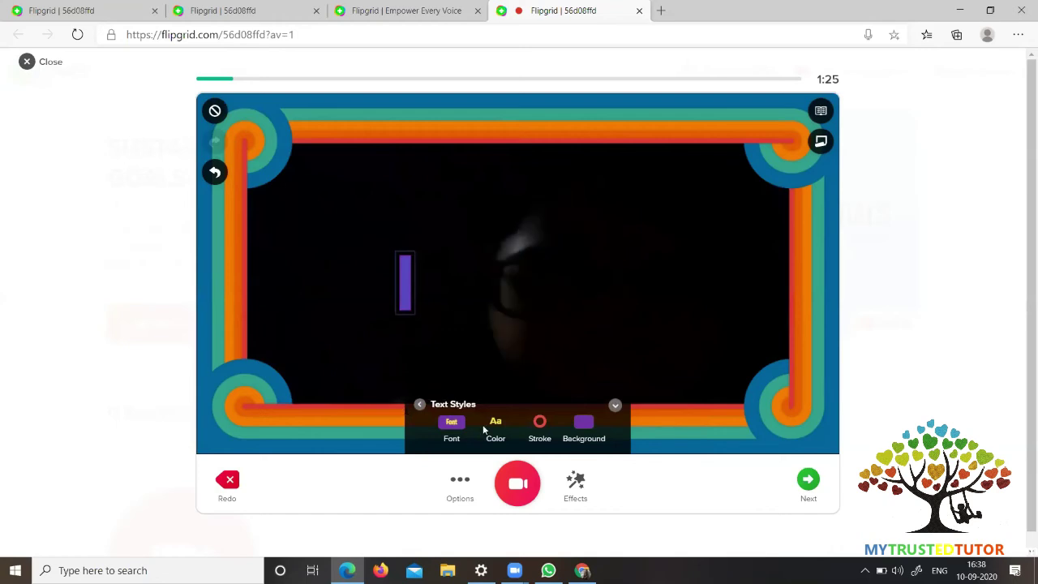
click(618, 474)
- Reselect the Superpower text box and review its font choices
click(574, 485)
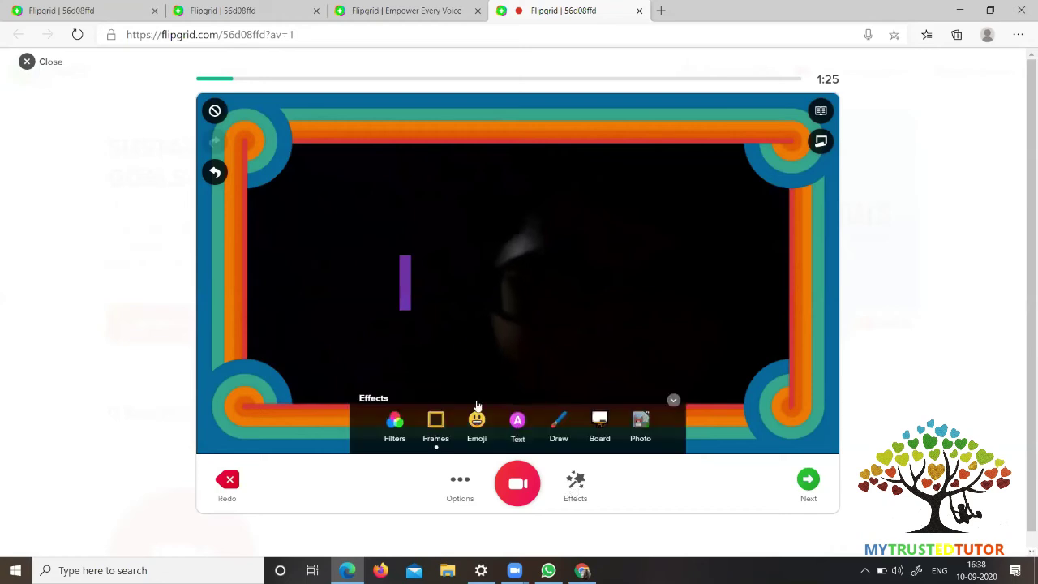
click(518, 421)
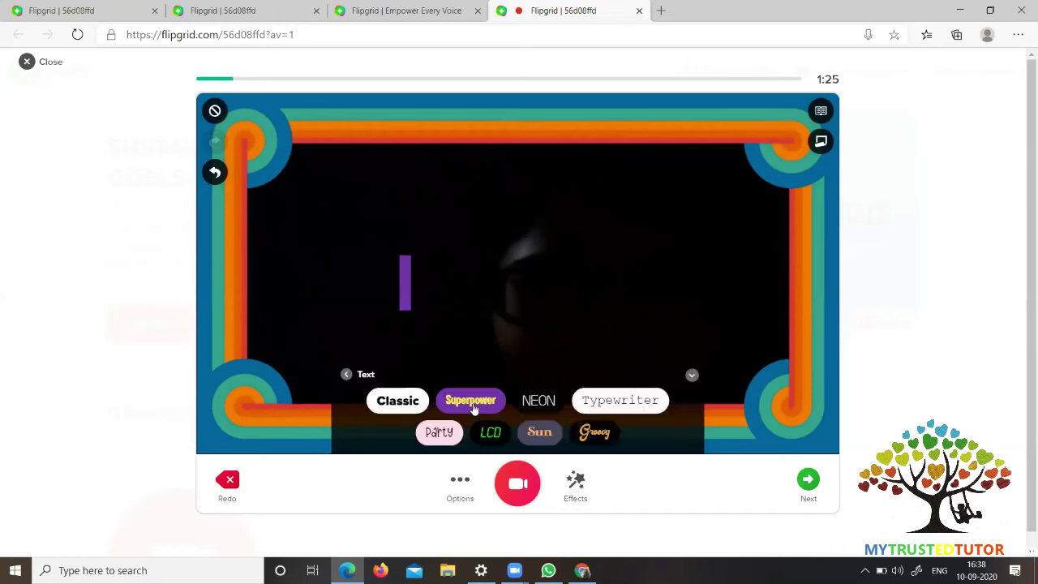
click(474, 406)
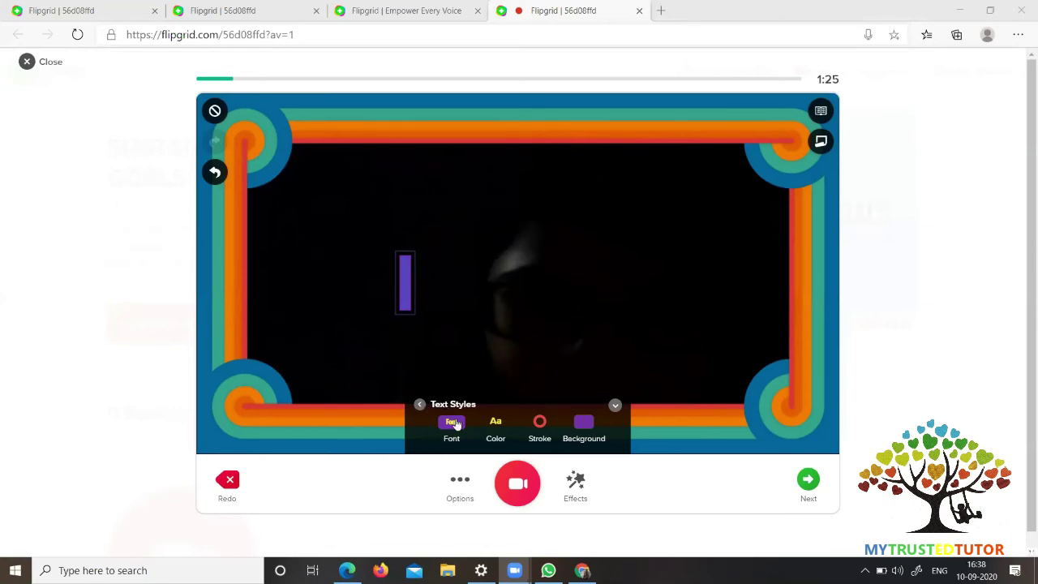
click(452, 422)
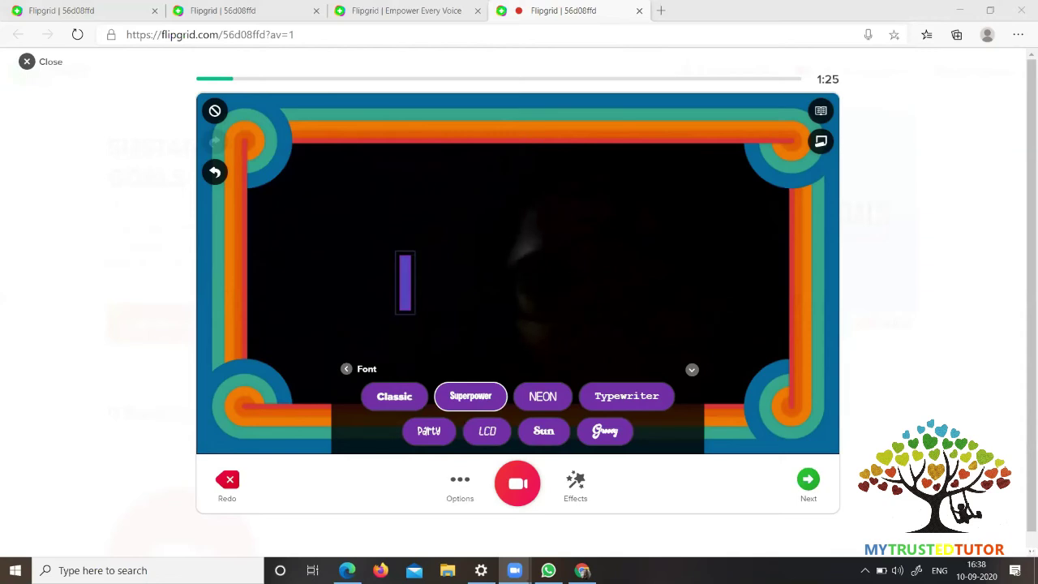
click(572, 487)
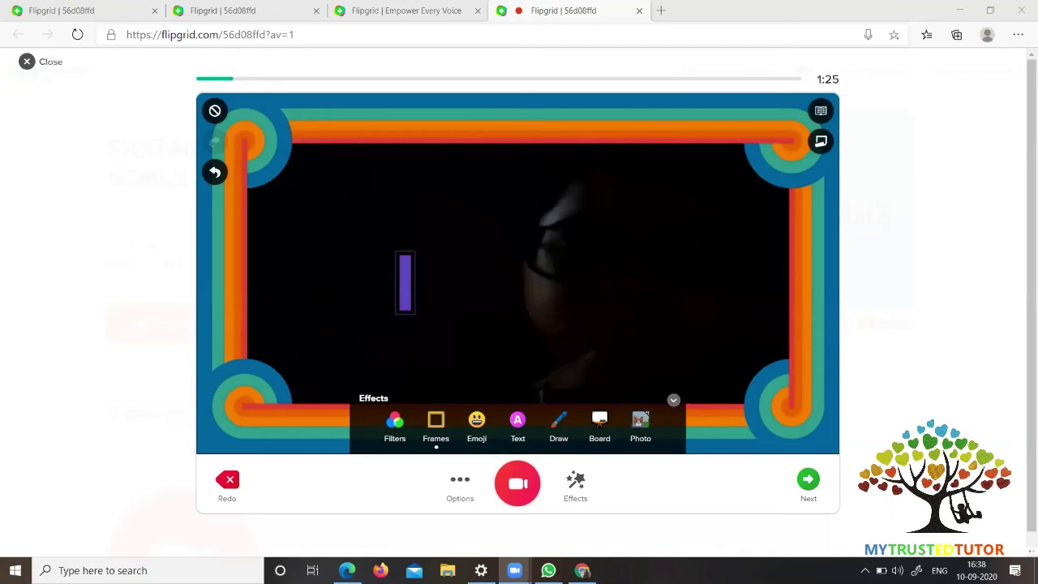
- Add a dot-grid board beside the video in split-screen mode
click(559, 422)
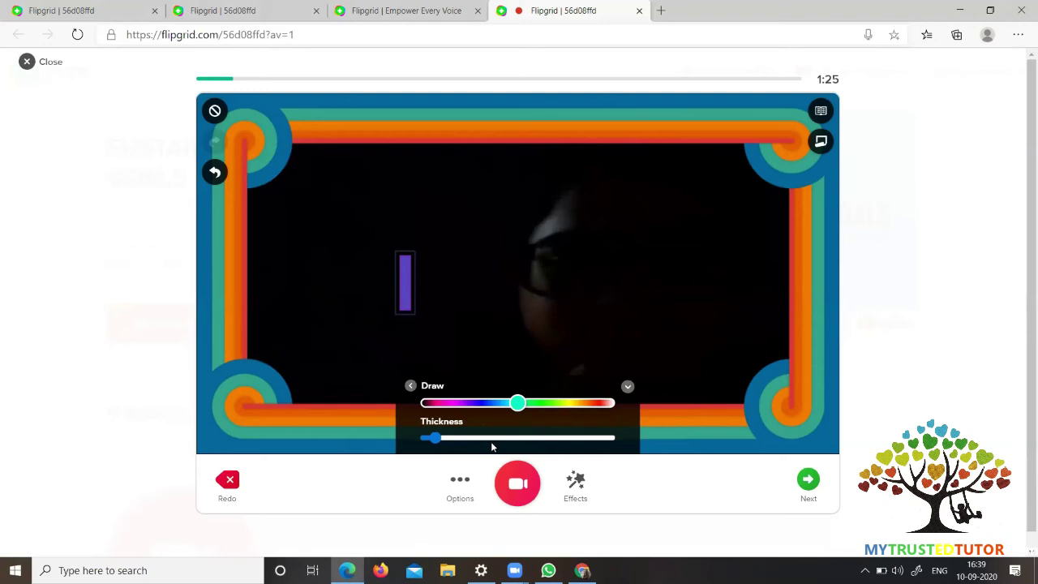
click(578, 488)
click(596, 426)
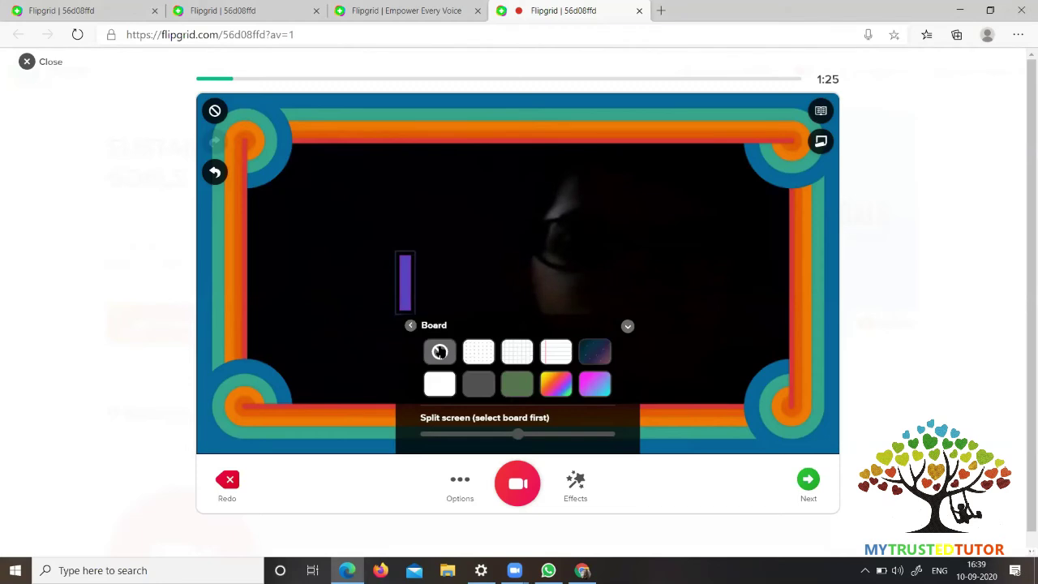
click(480, 353)
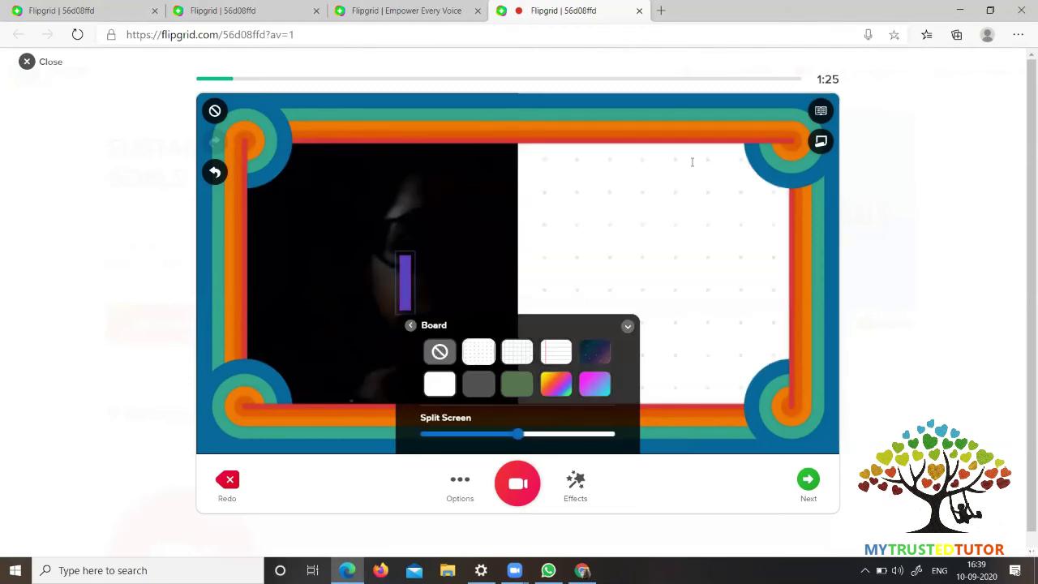
click(625, 217)
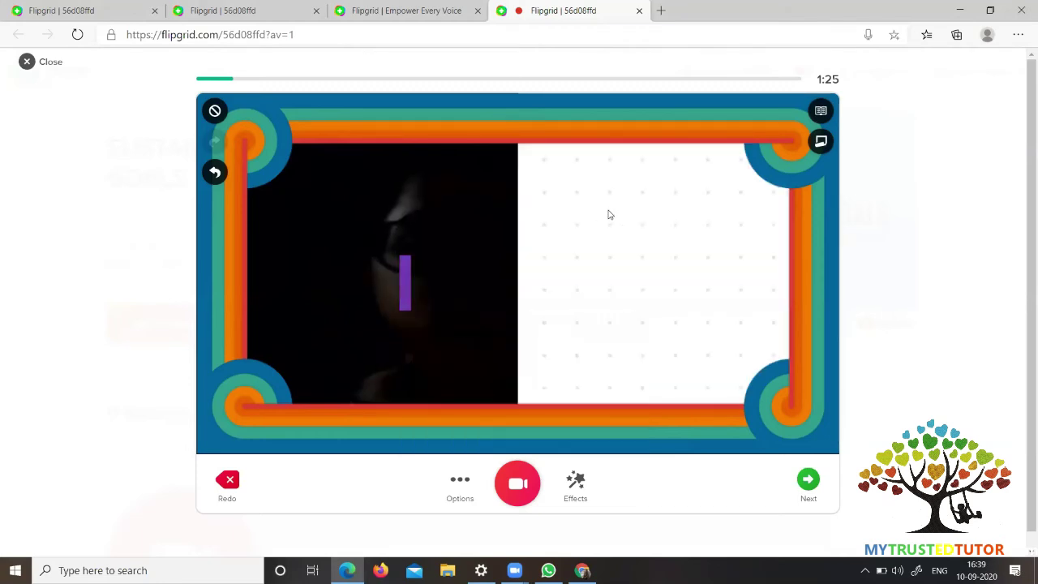
- Switch the split-screen board to the dark starry night background
click(579, 484)
click(599, 427)
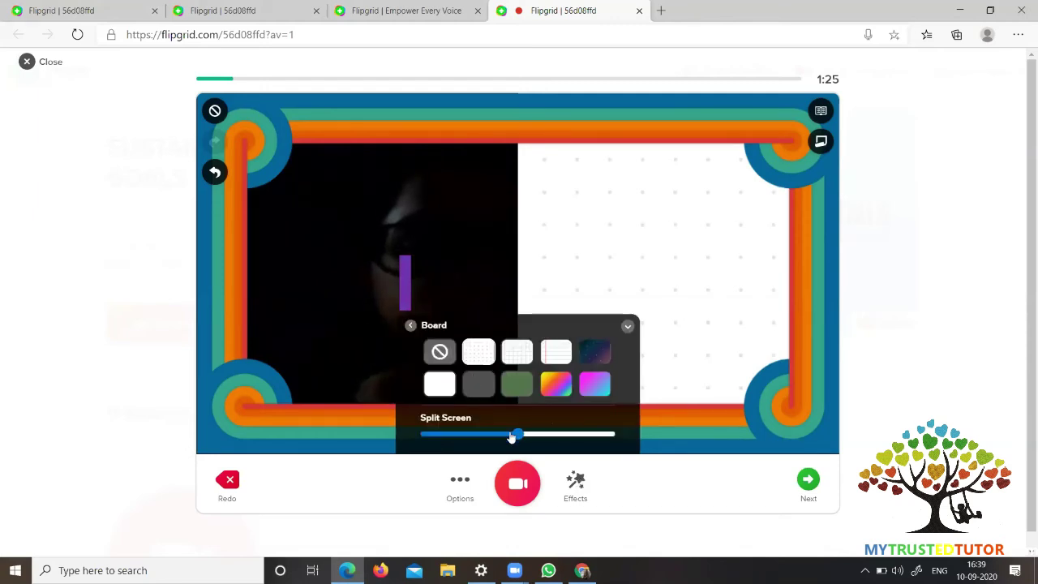
click(596, 352)
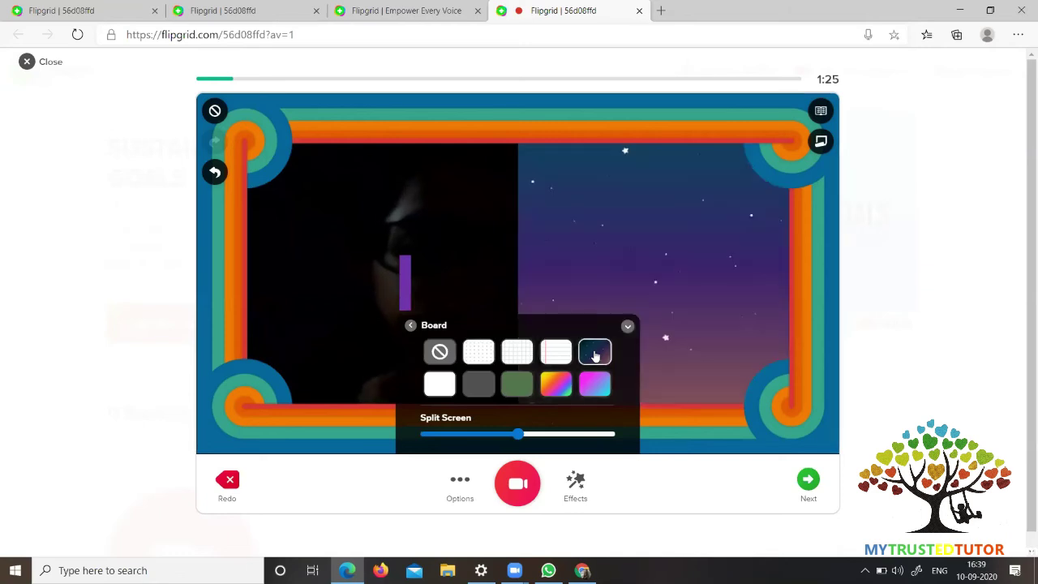
click(576, 486)
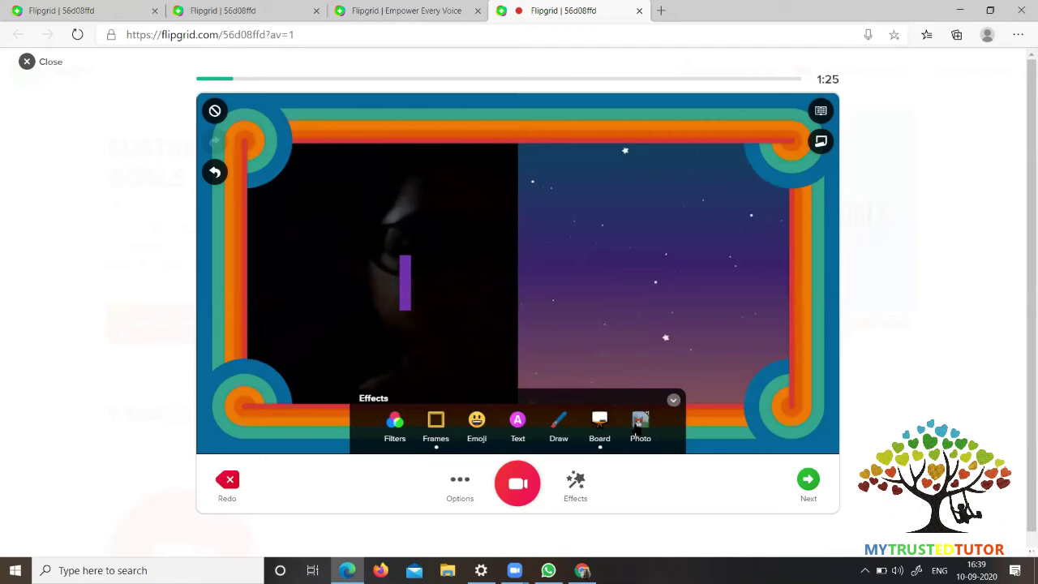
- Open and dismiss the custom photo sticker upload, then bring up the recording options
click(636, 423)
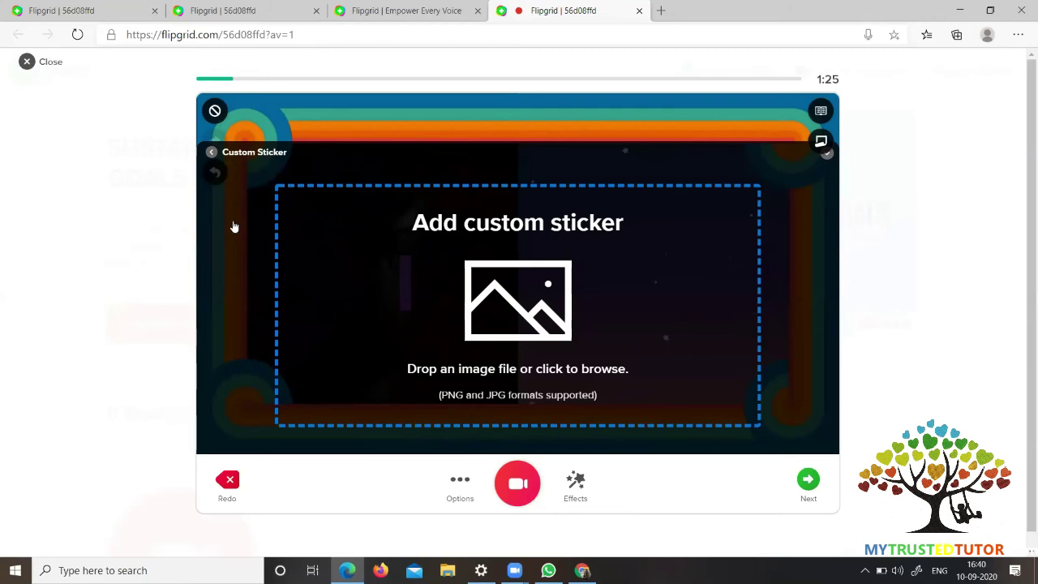
click(211, 154)
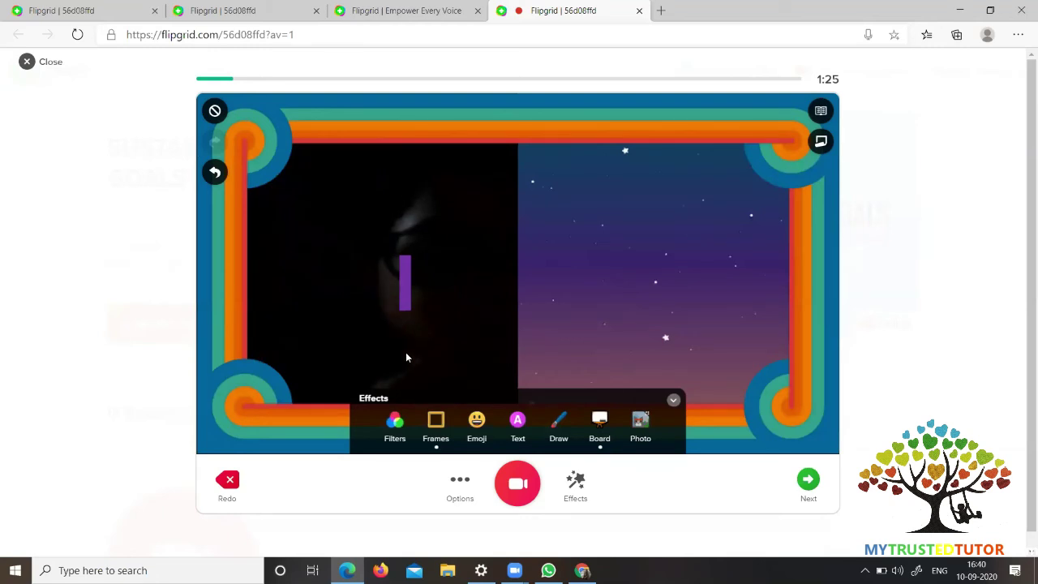
click(459, 484)
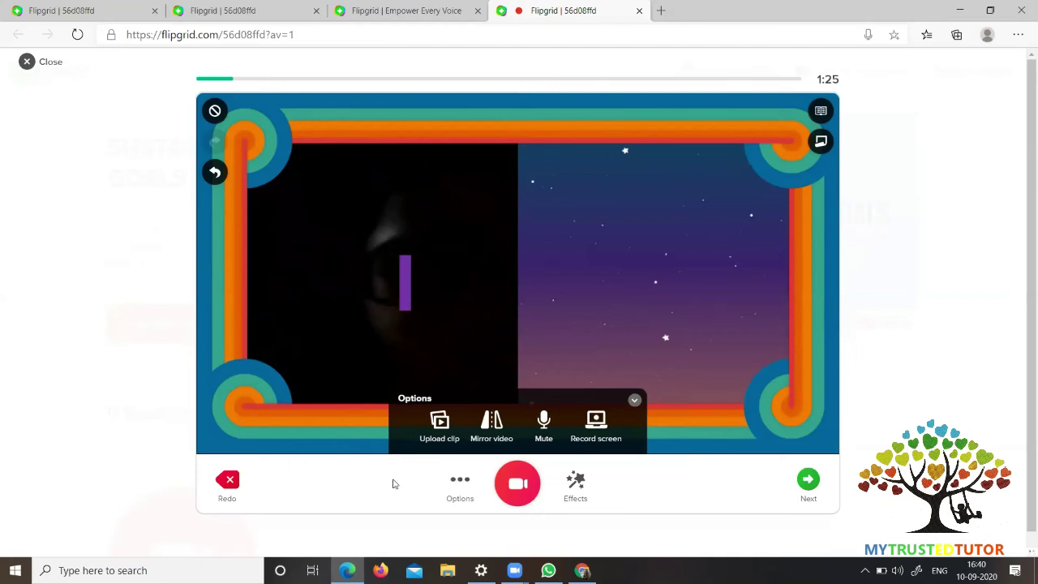
- Discard the clip by exiting the recorder and confirming the loss of progress
click(229, 481)
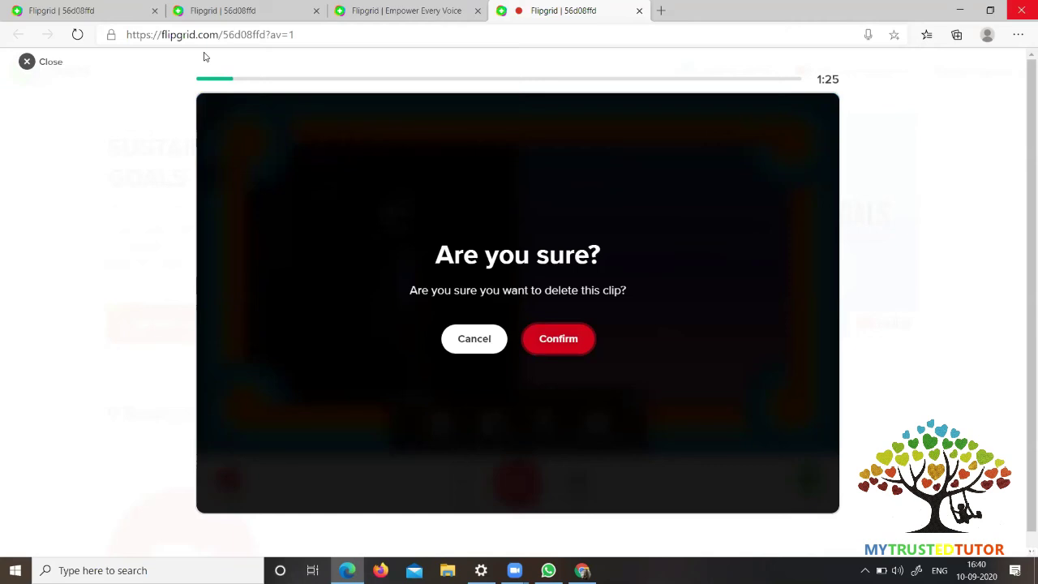
click(29, 65)
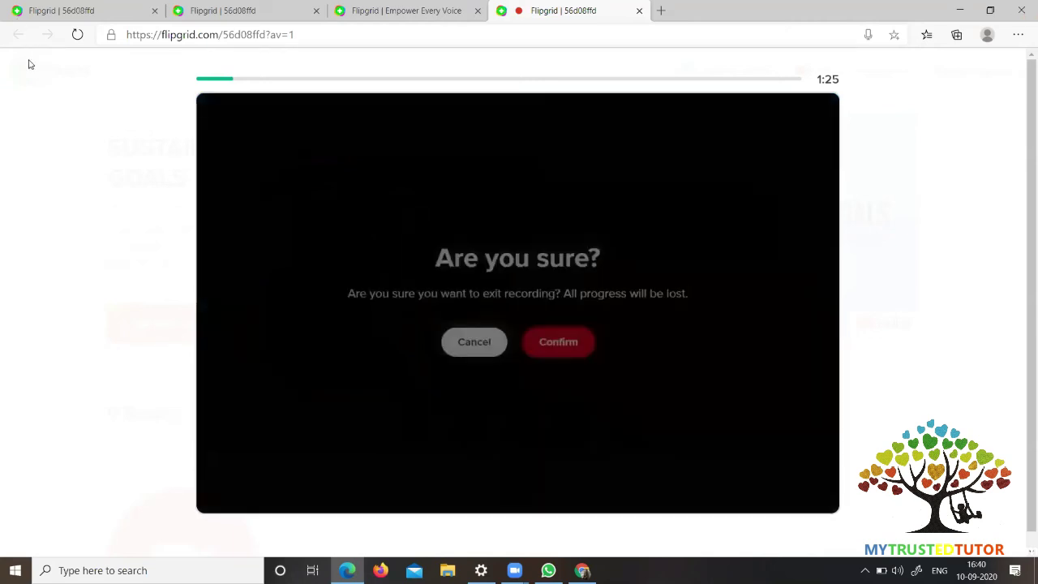
click(549, 344)
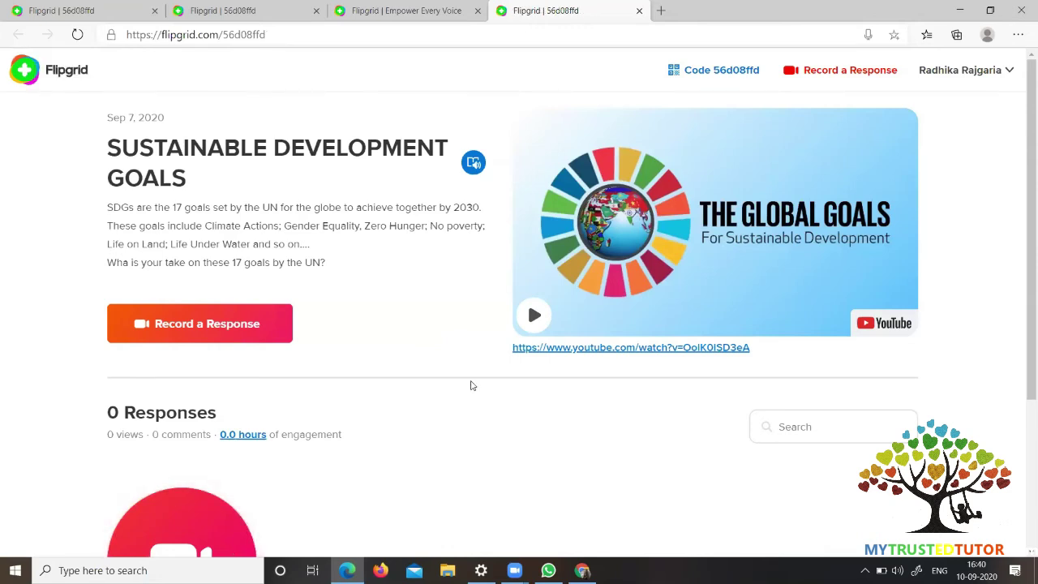
scroll(472, 385, down, 2)
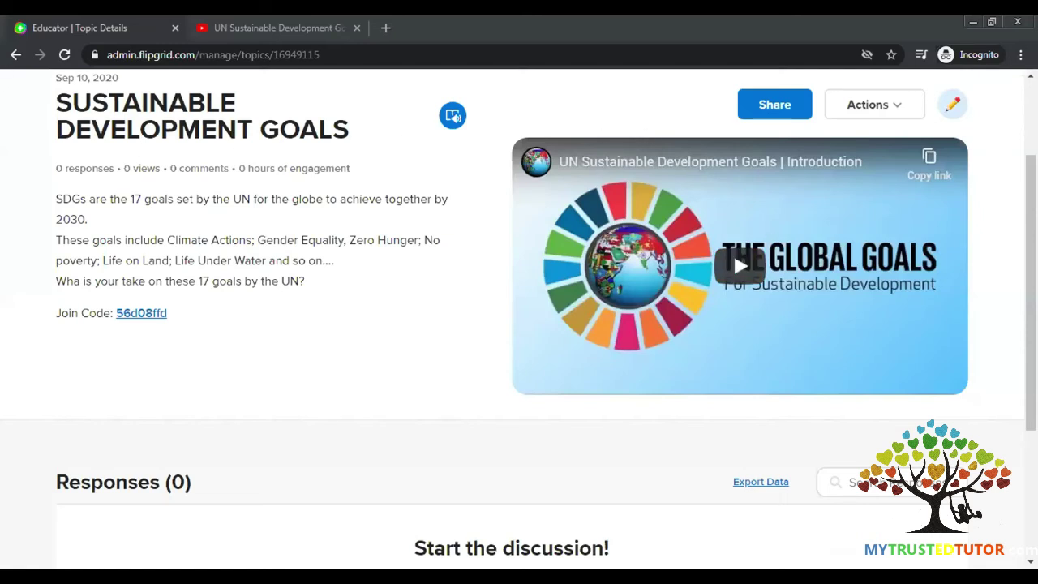
- Go to the Discussion topic list, then on to the Discovery page
scroll(139, 144, up, 2)
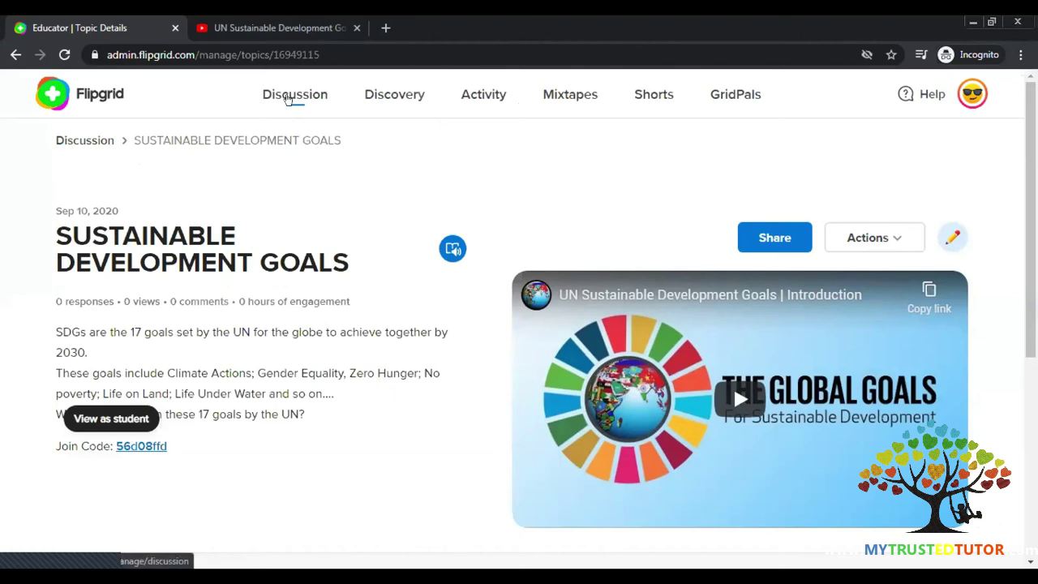
click(287, 101)
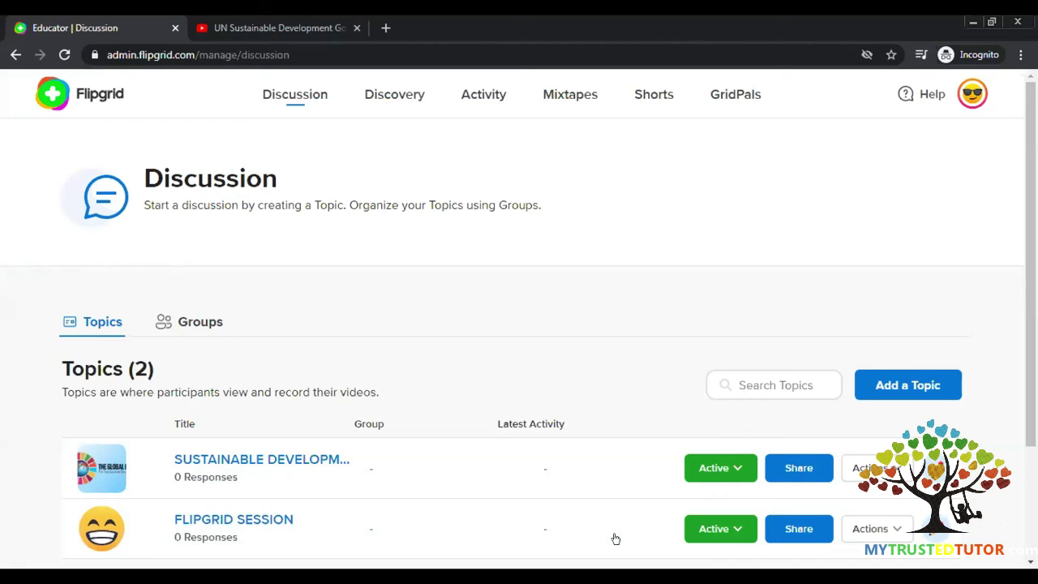
click(417, 101)
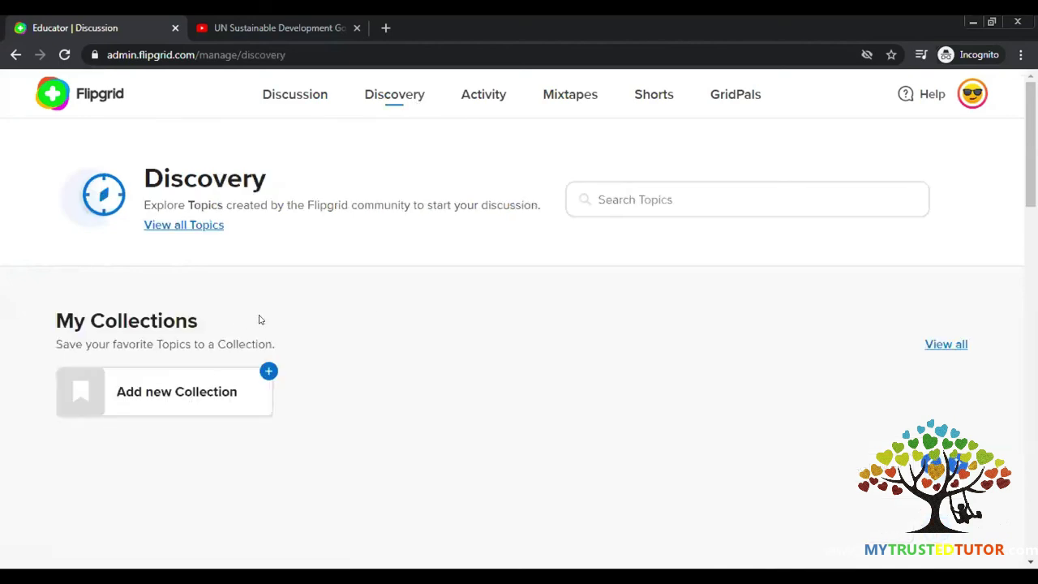
- Search Discovery community topics for 'solar system'
scroll(523, 318, down, 3)
scroll(524, 318, up, 2)
click(665, 204)
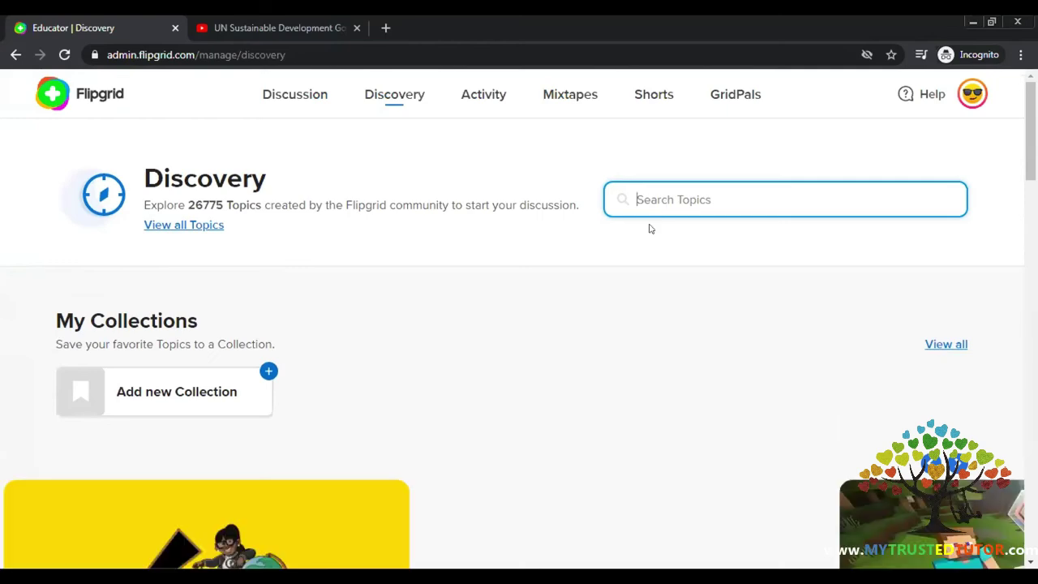
scroll(613, 268, down, 2)
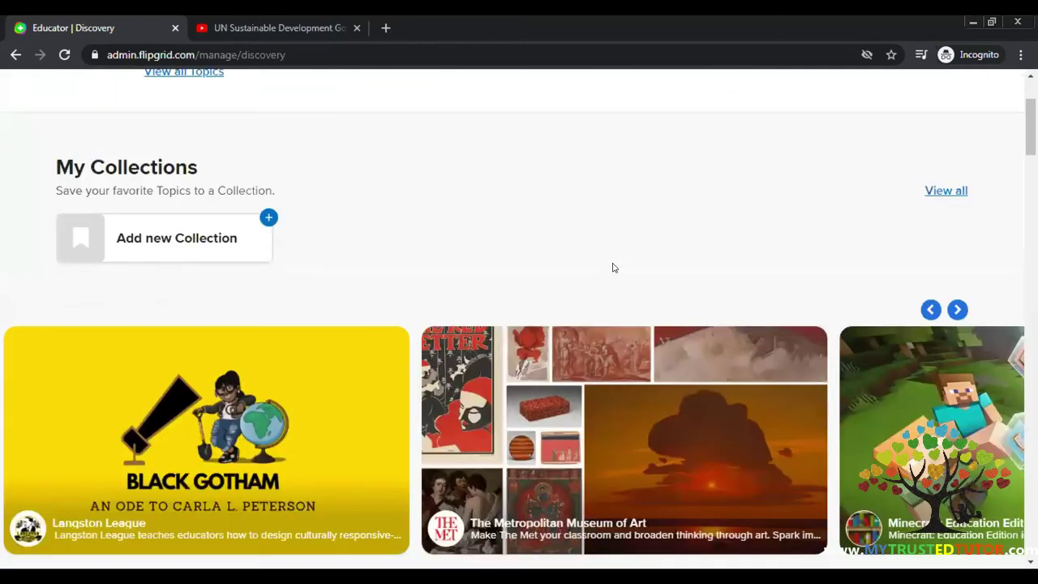
scroll(613, 268, down, 10)
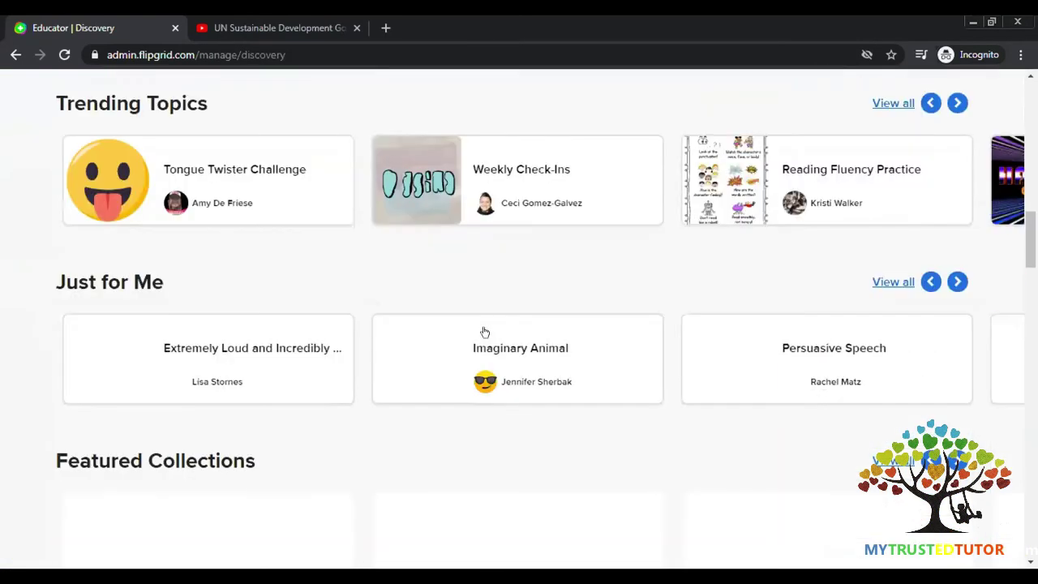
scroll(517, 317, down, 6)
scroll(517, 316, up, 1)
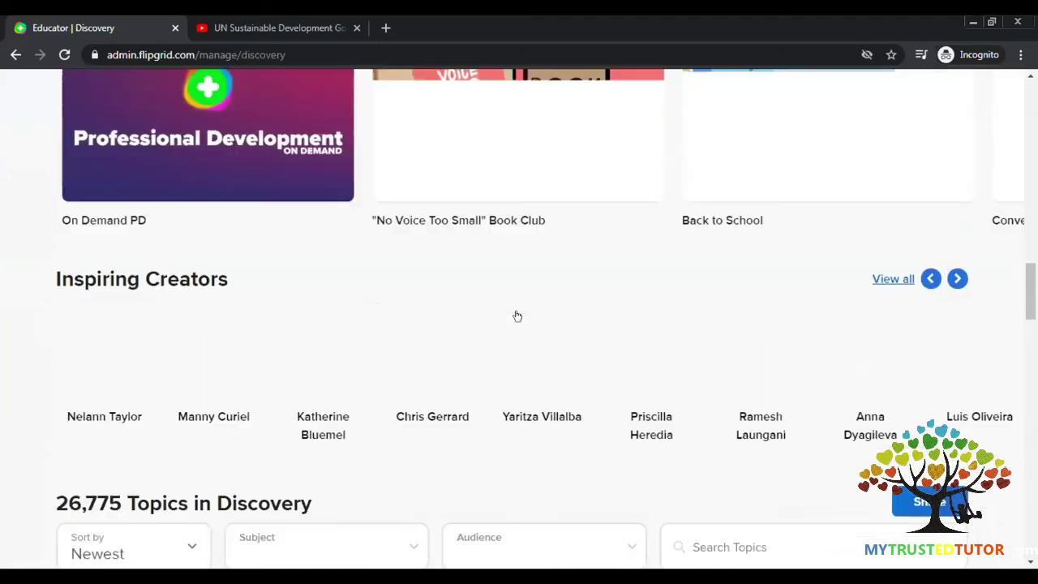
scroll(516, 317, up, 6)
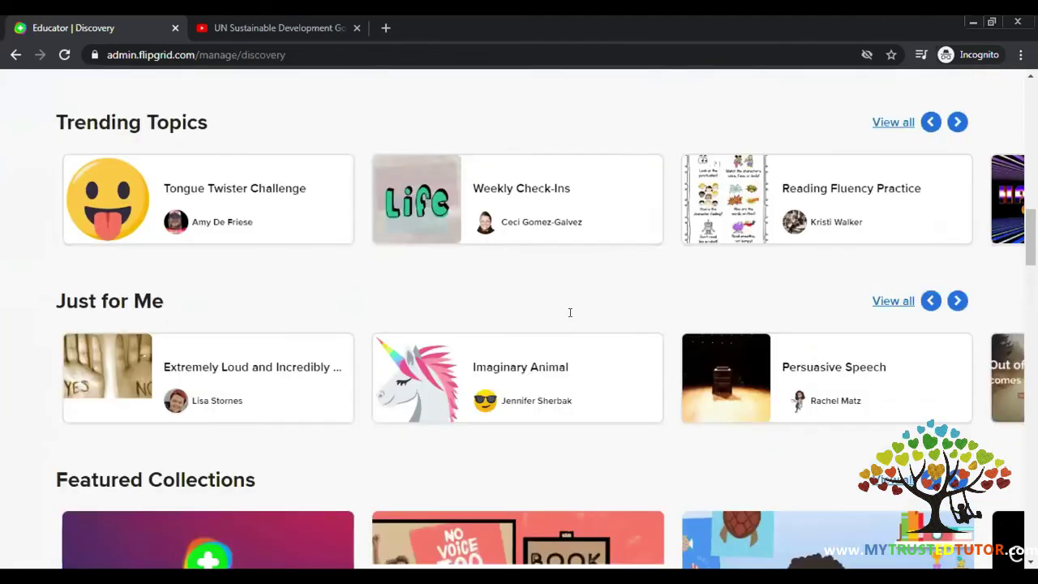
scroll(570, 313, up, 3)
scroll(597, 293, up, 8)
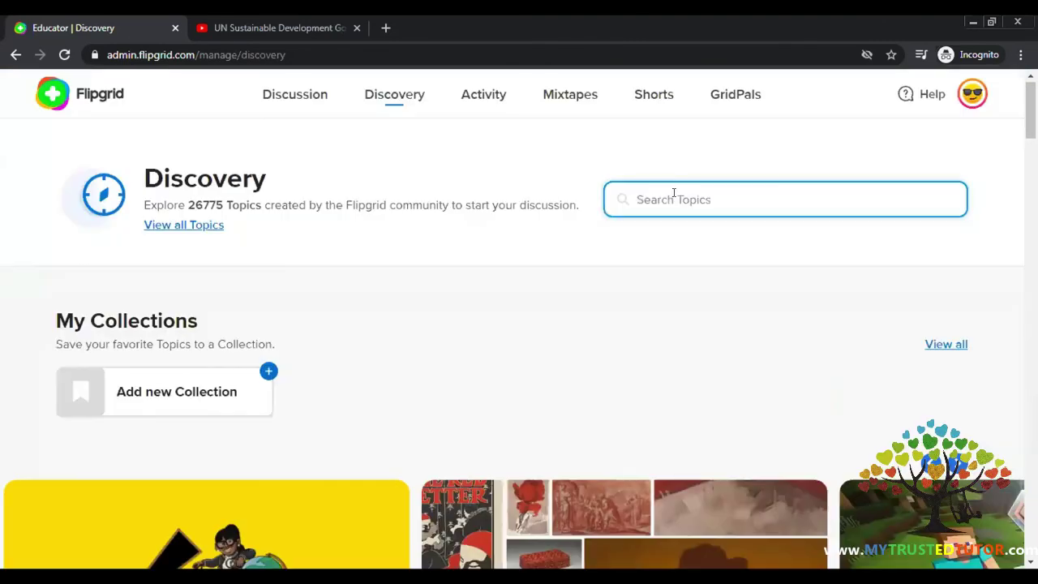
text(solar system)
key(Return)
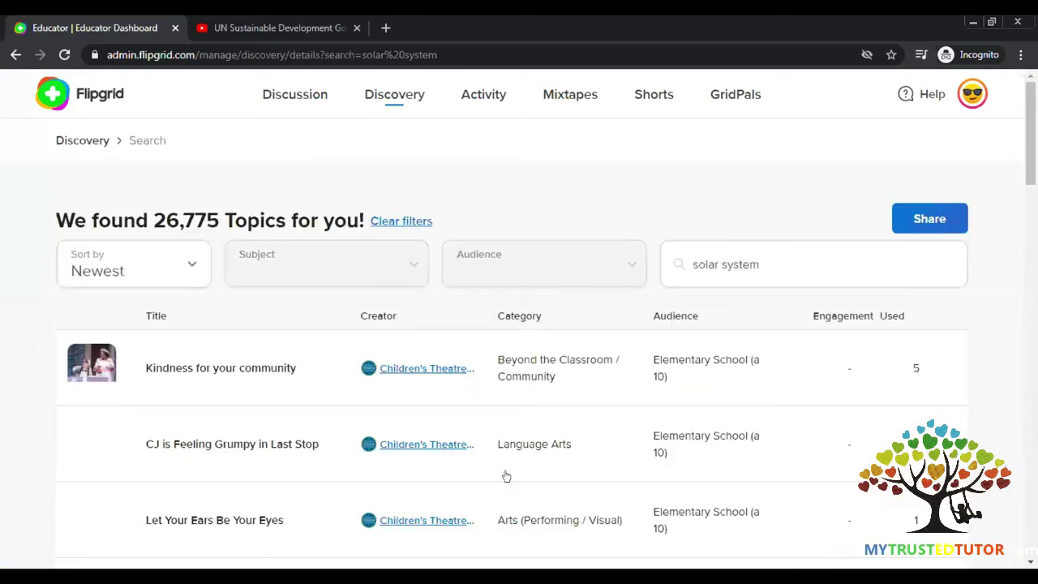
- Open the first Solar System topic among the 65 results
scroll(506, 476, down, 6)
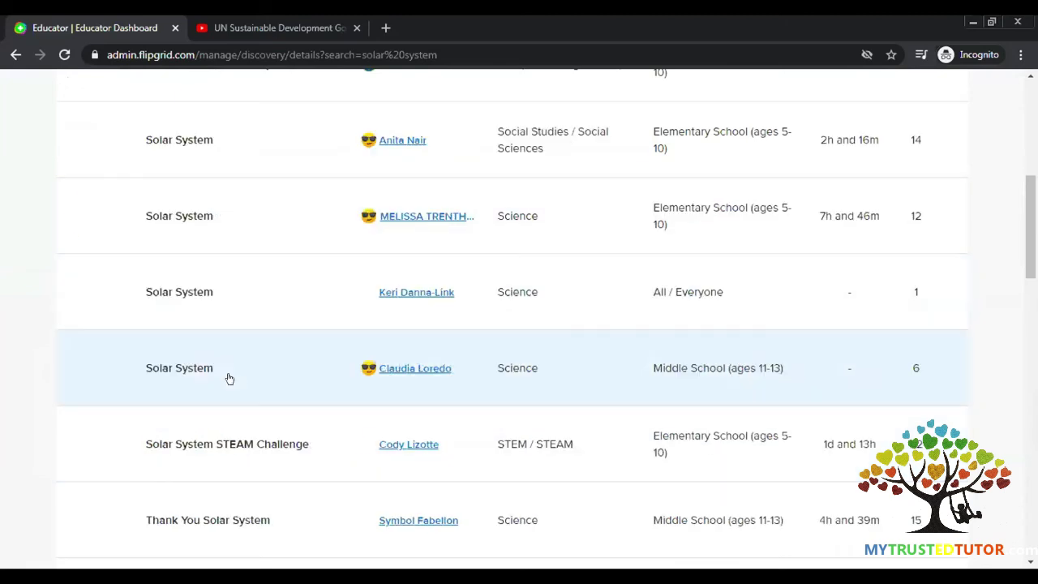
scroll(223, 378, up, 6)
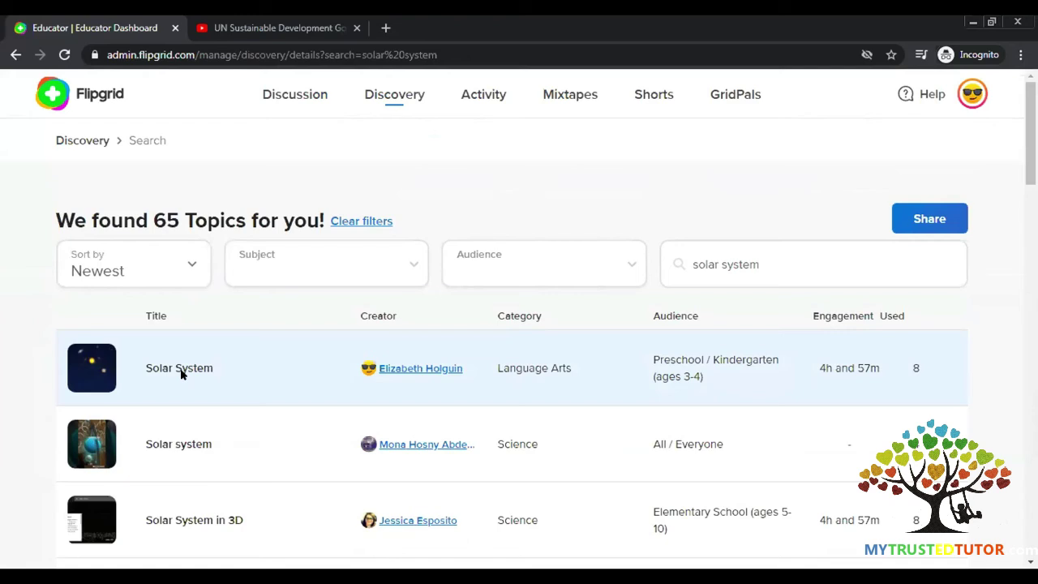
click(182, 373)
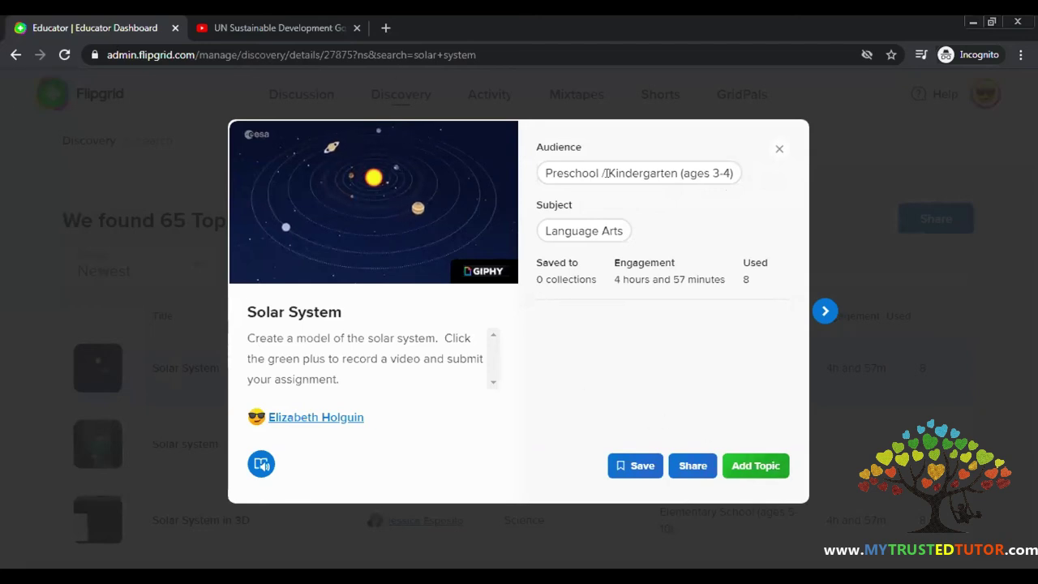
- Add the community Solar System topic to my discussion as an Individual Topic
click(755, 465)
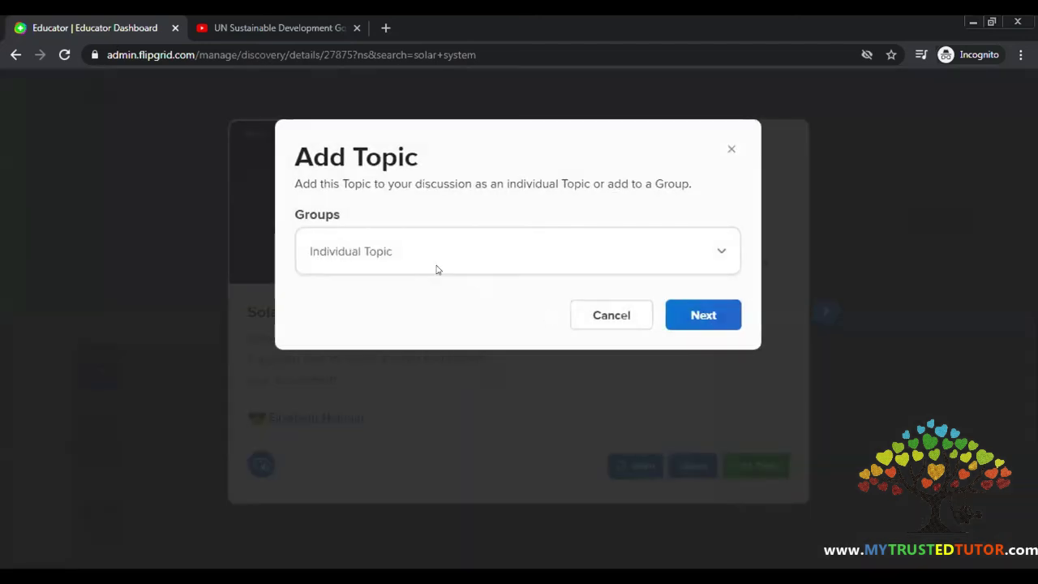
click(675, 315)
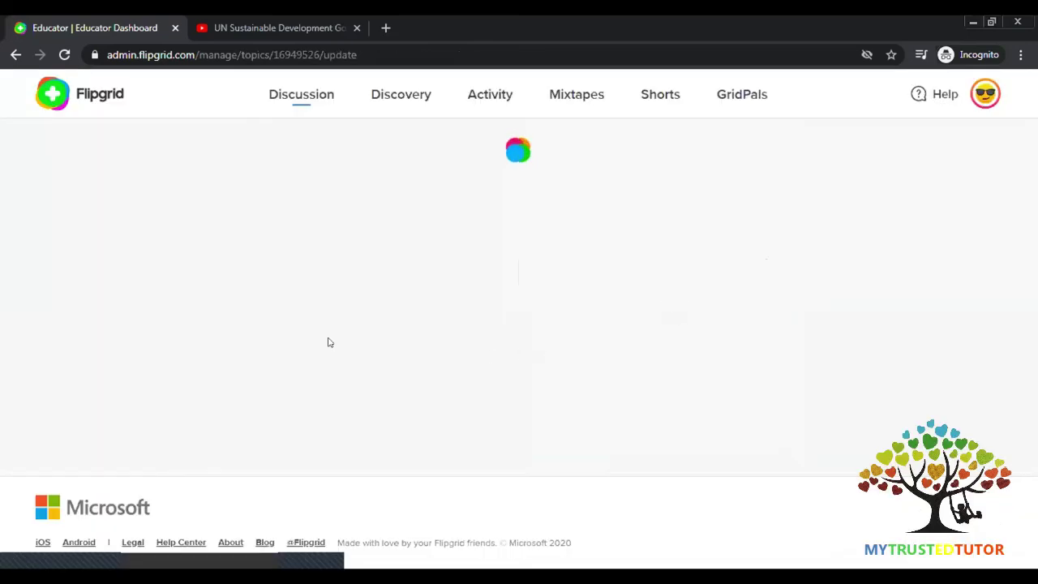
scroll(171, 296, down, 5)
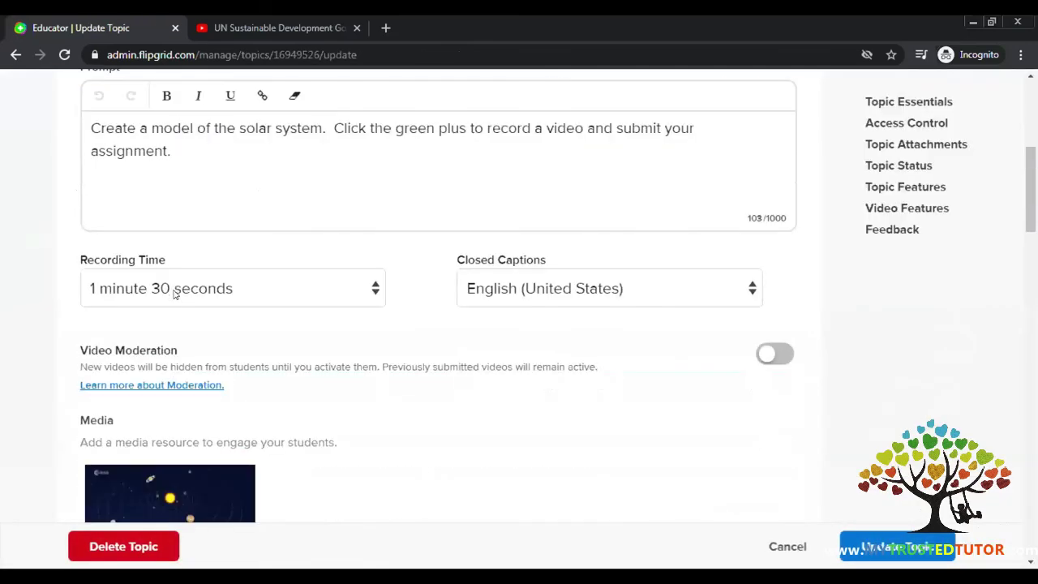
scroll(208, 341, down, 7)
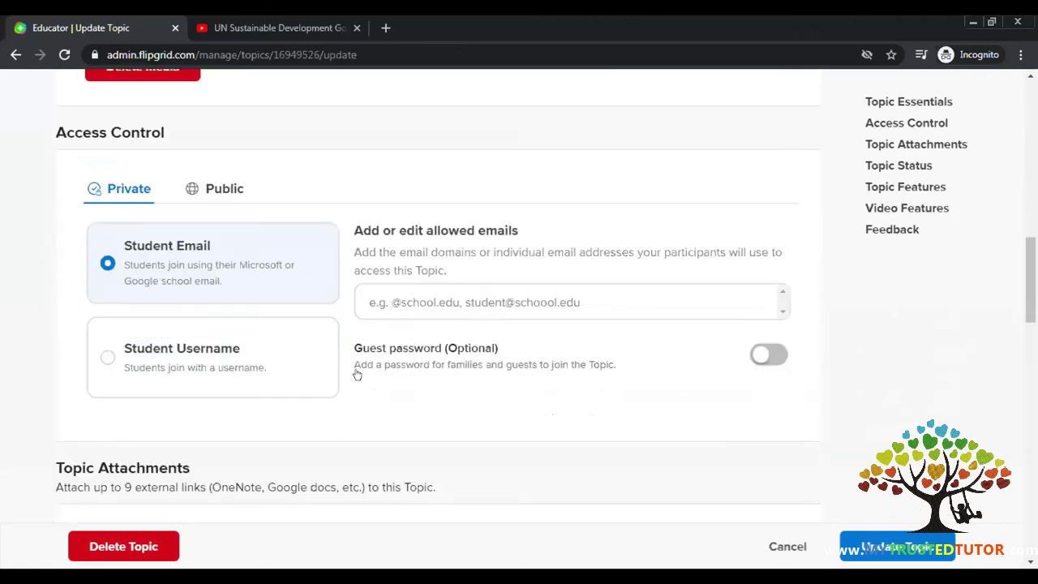
scroll(278, 105, up, 12)
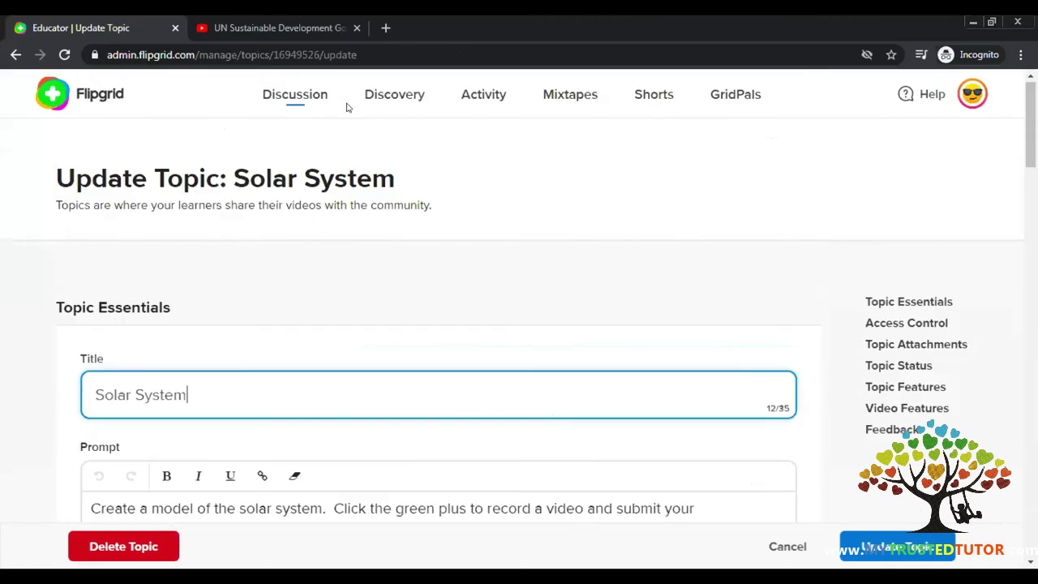
scroll(871, 538, down, 4)
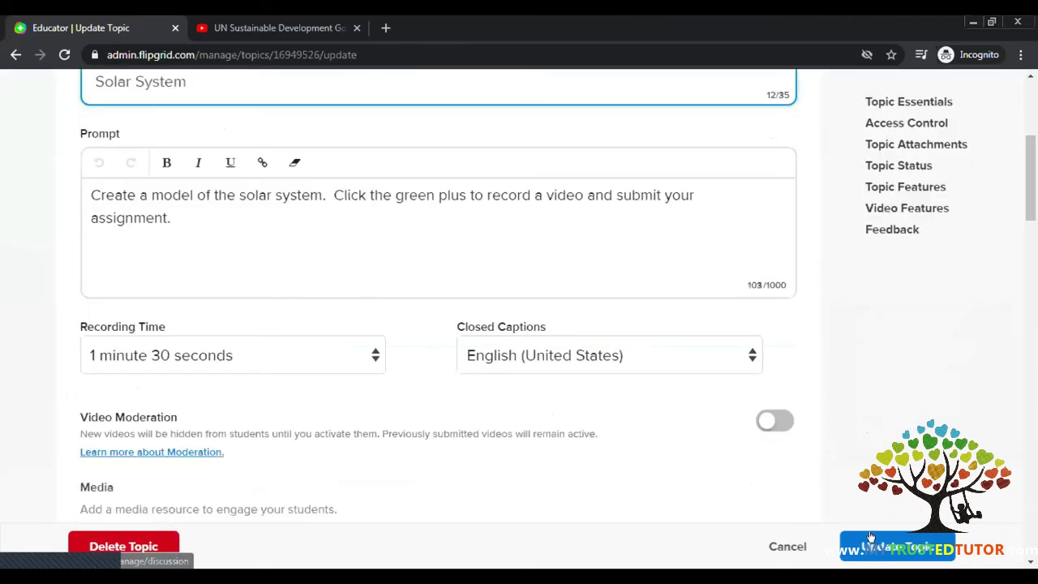
click(870, 543)
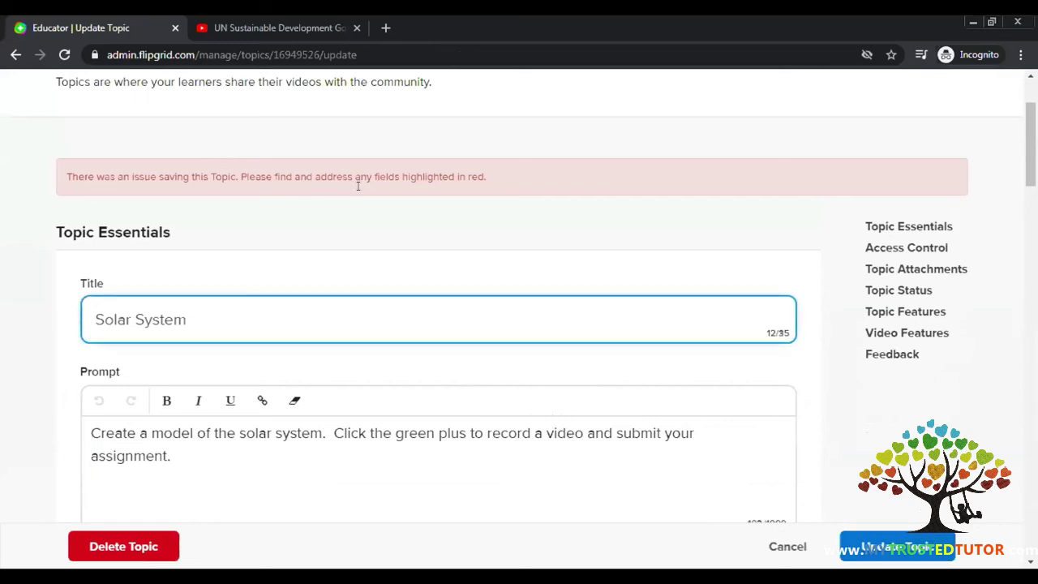
scroll(359, 193, up, 1)
scroll(358, 193, down, 4)
scroll(358, 194, down, 6)
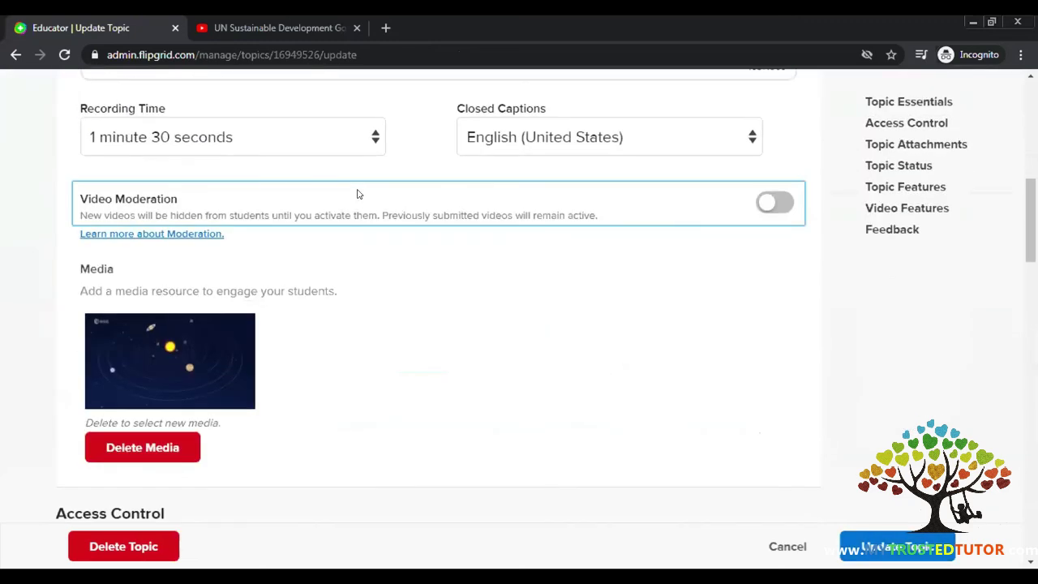
scroll(454, 365, down, 1)
click(455, 366)
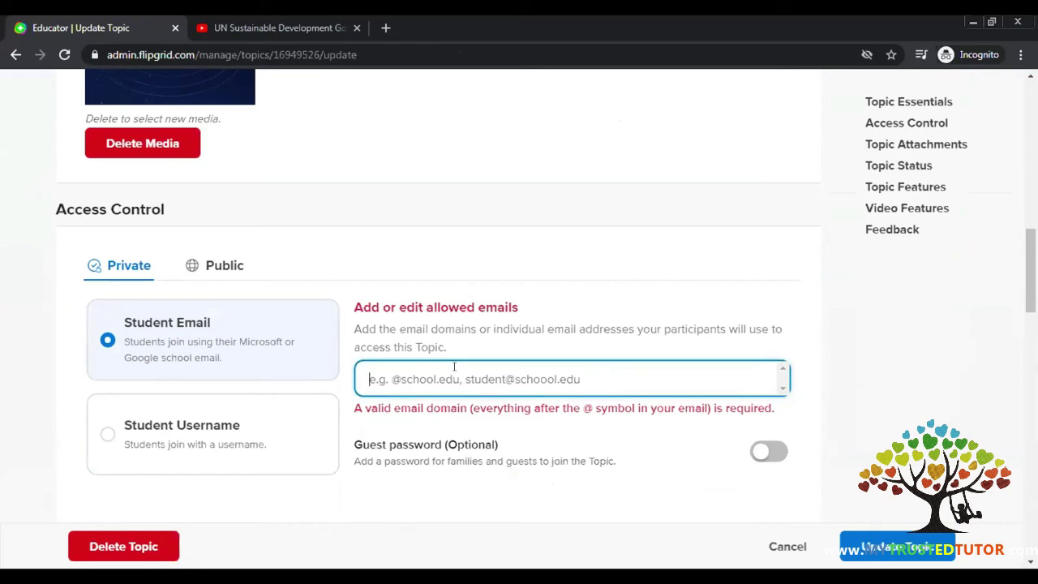
text(@gmail.com)
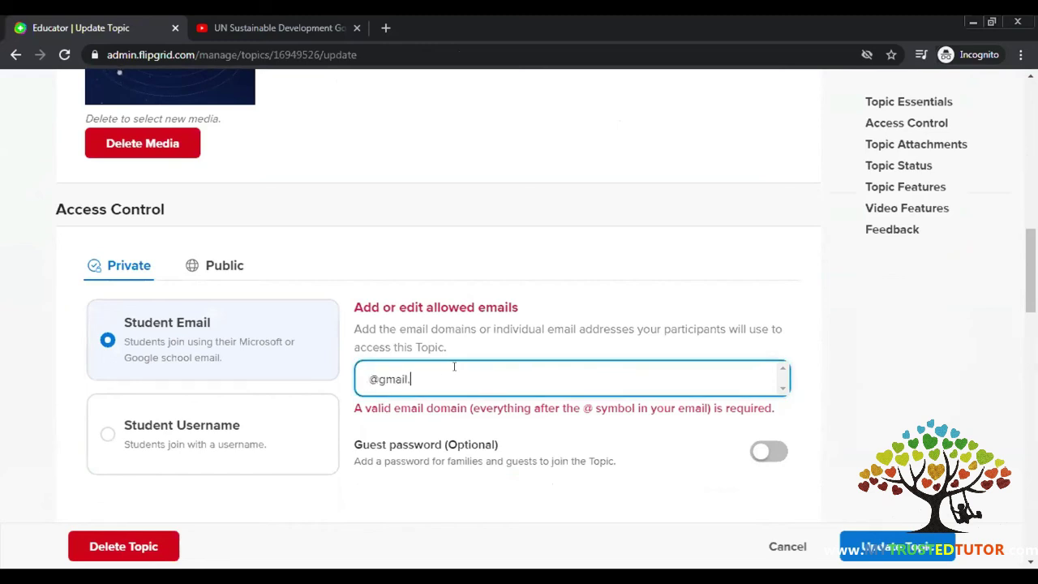
key(Return)
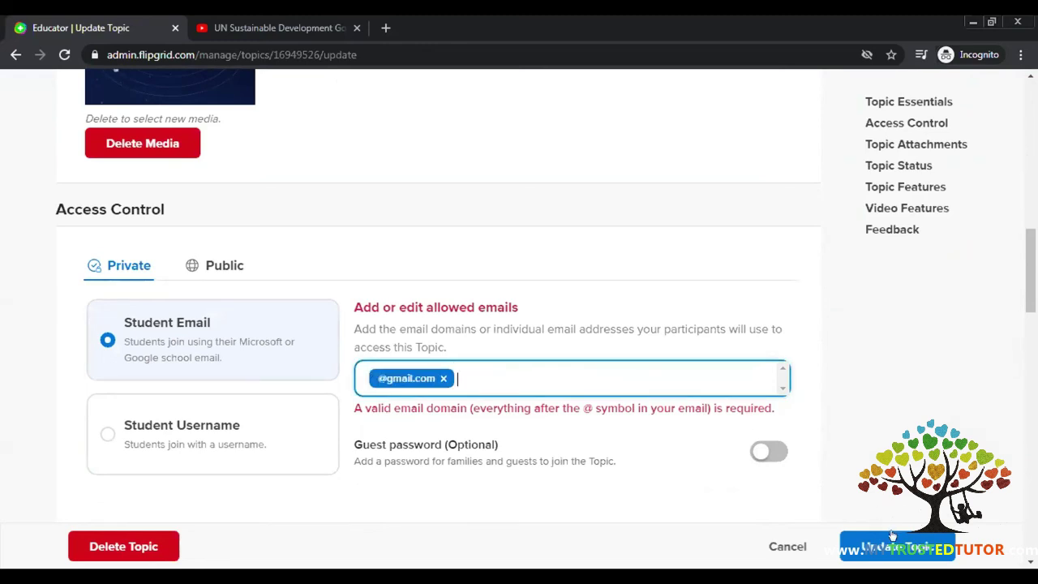
click(897, 547)
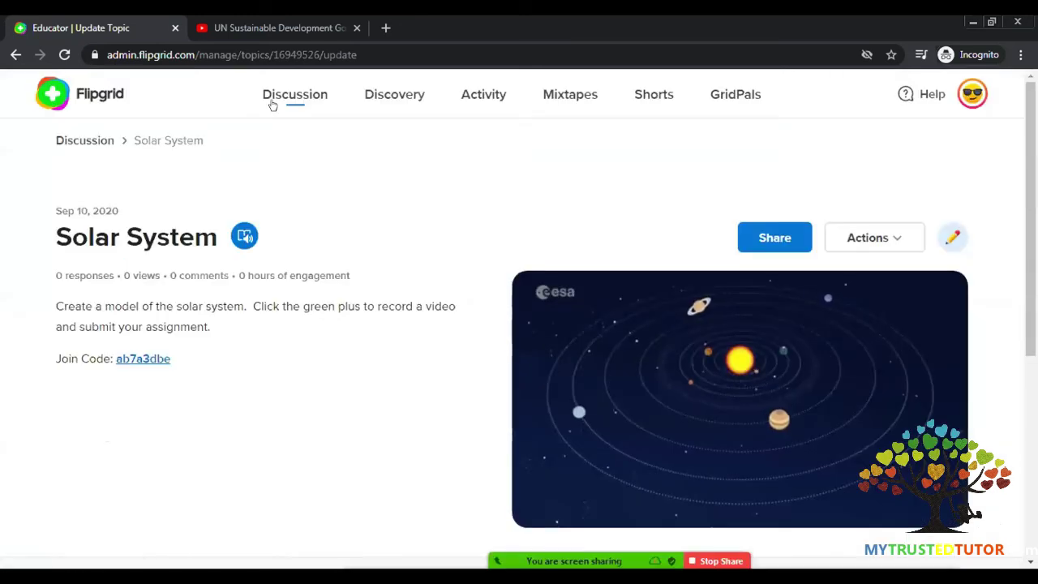
click(269, 99)
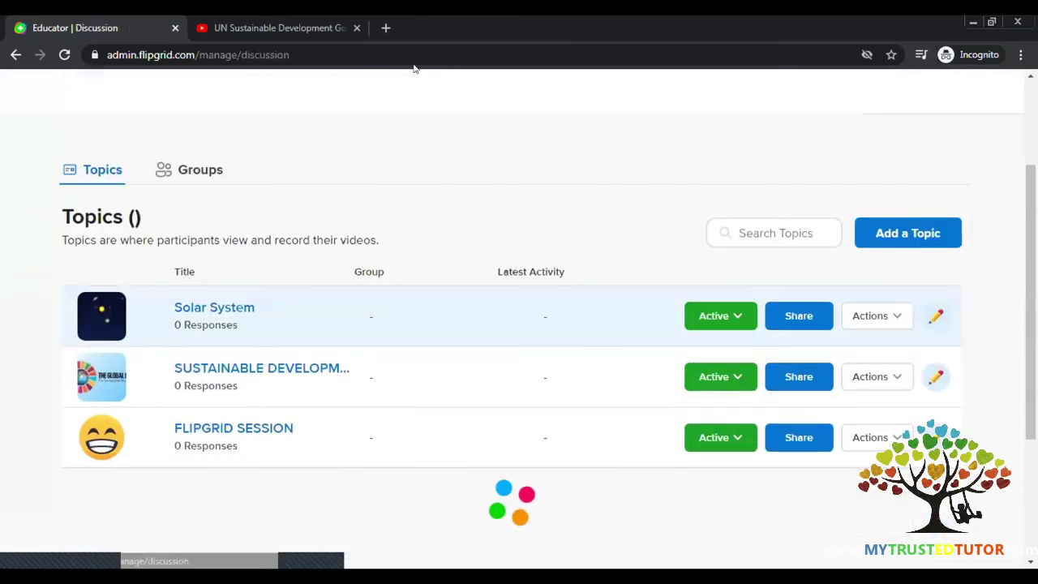
- Open the Discovery page listing 26775 community topics
click(397, 94)
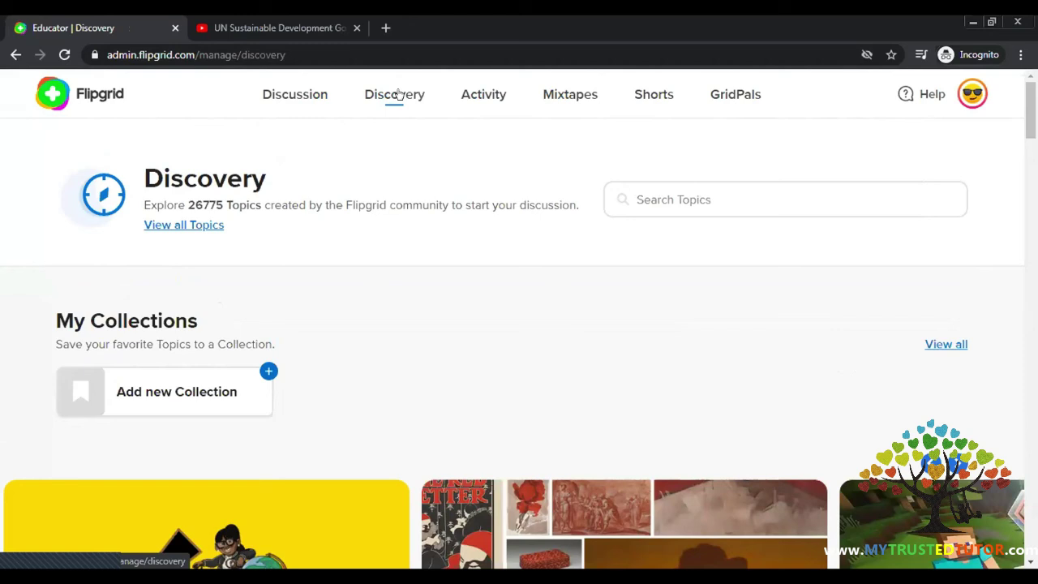
- View the Activity dashboard's stats (3 topics created), then go to Mixtapes
click(481, 95)
scroll(627, 299, down, 2)
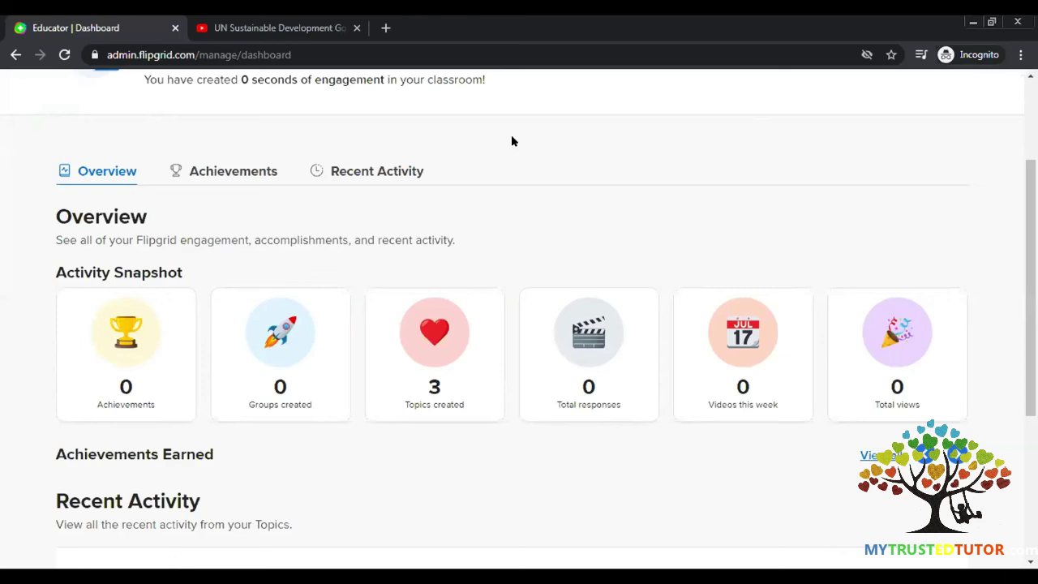
scroll(512, 141, up, 2)
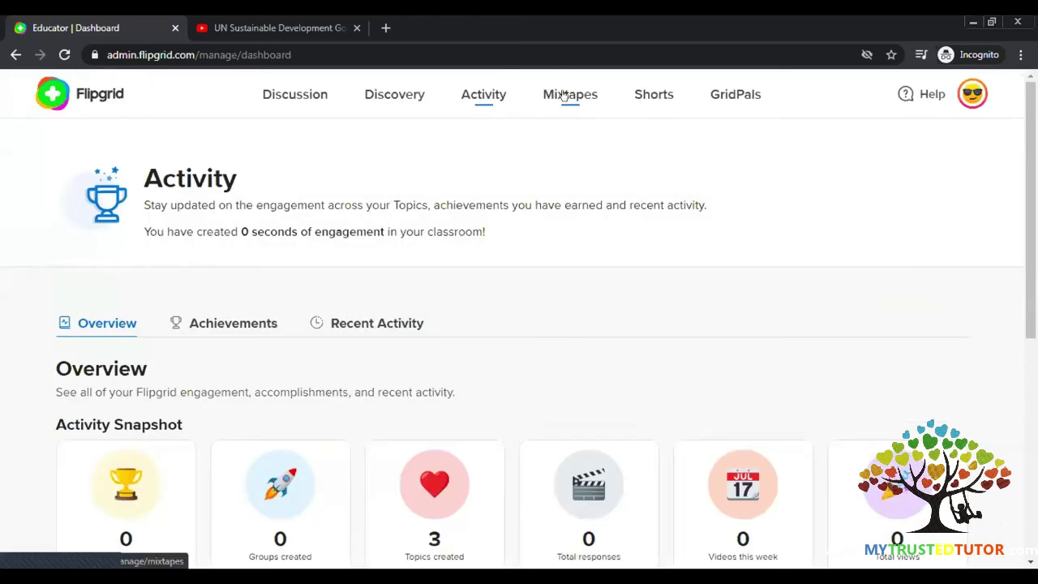
click(566, 95)
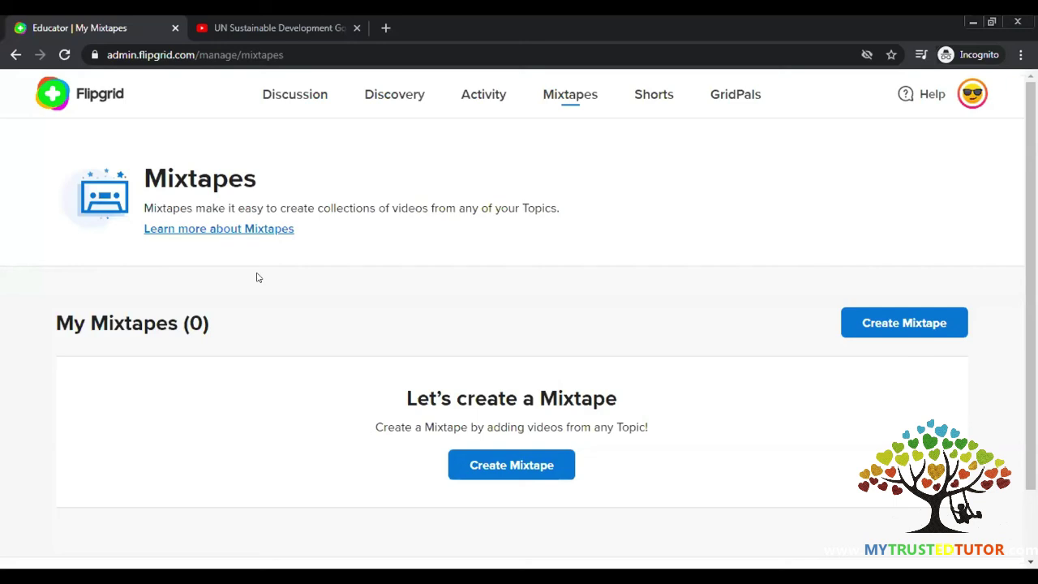
- Start a new mixtape, type and erase a trial title 'bell', and try saving untitled
click(516, 470)
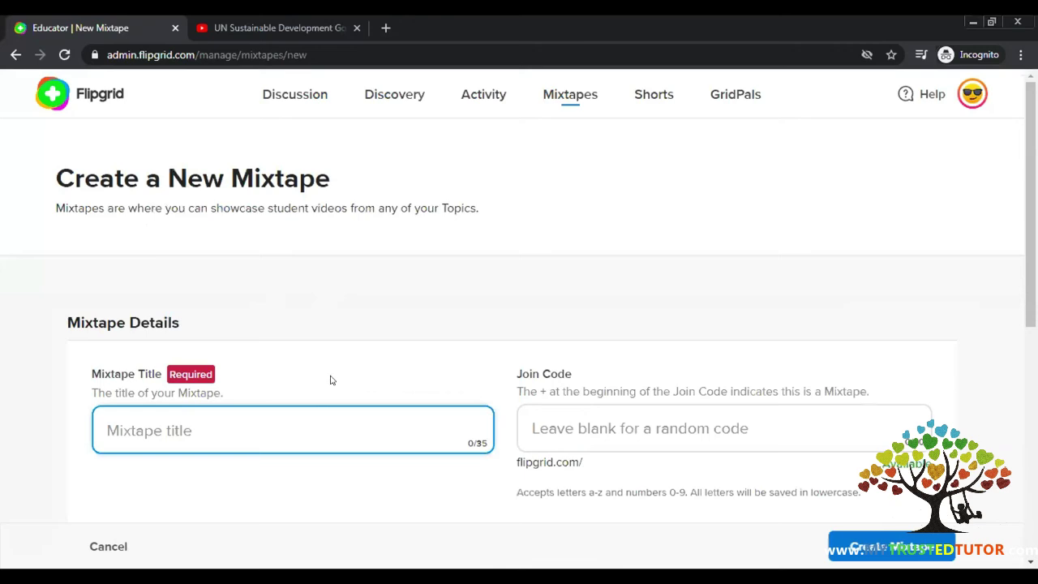
scroll(325, 365, down, 1)
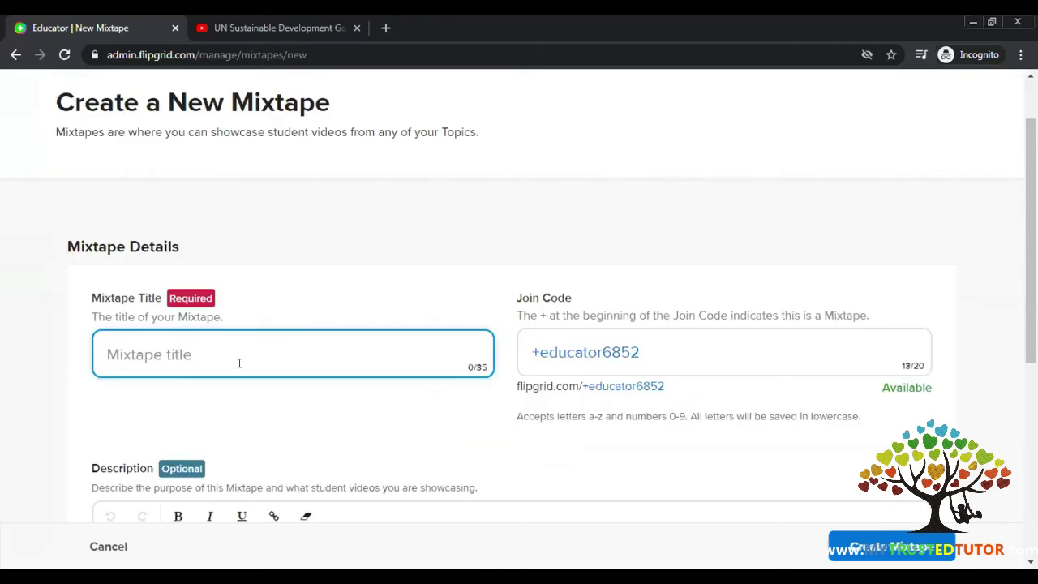
text(bell)
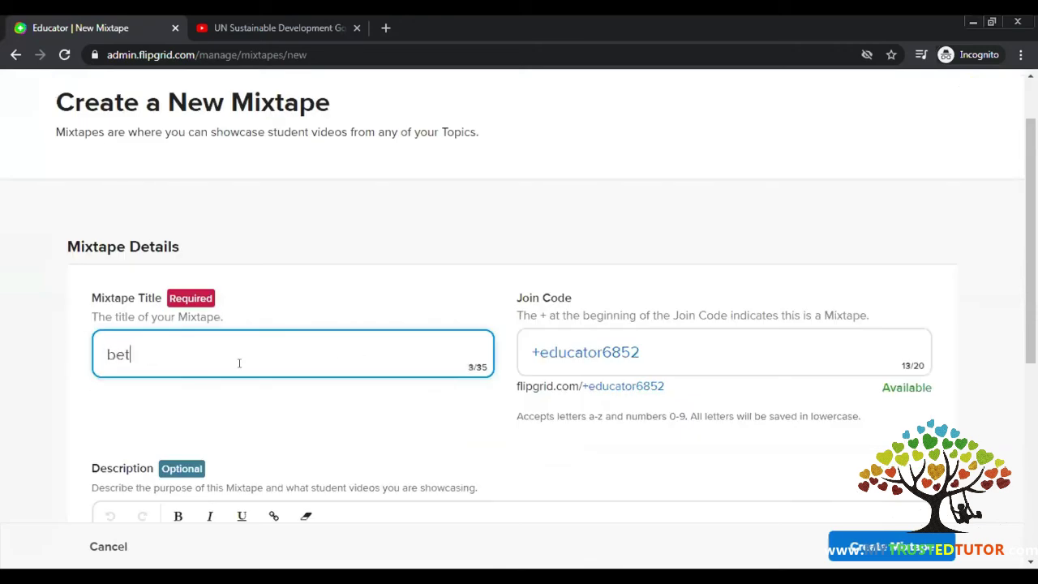
key(BackSpace)
key(BackSpace)
key(BackSpace)
key(BackSpace)
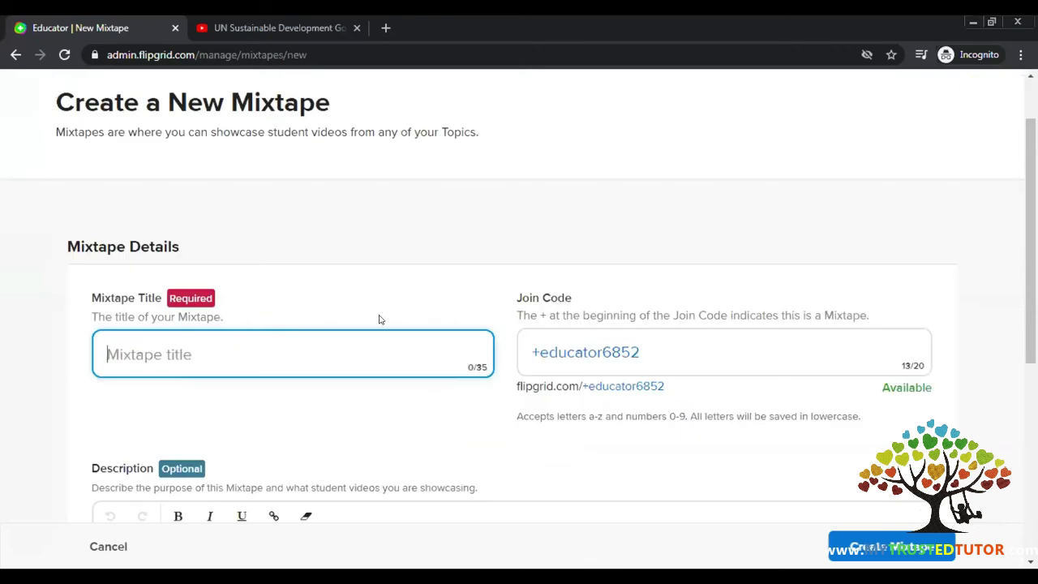
scroll(347, 360, down, 3)
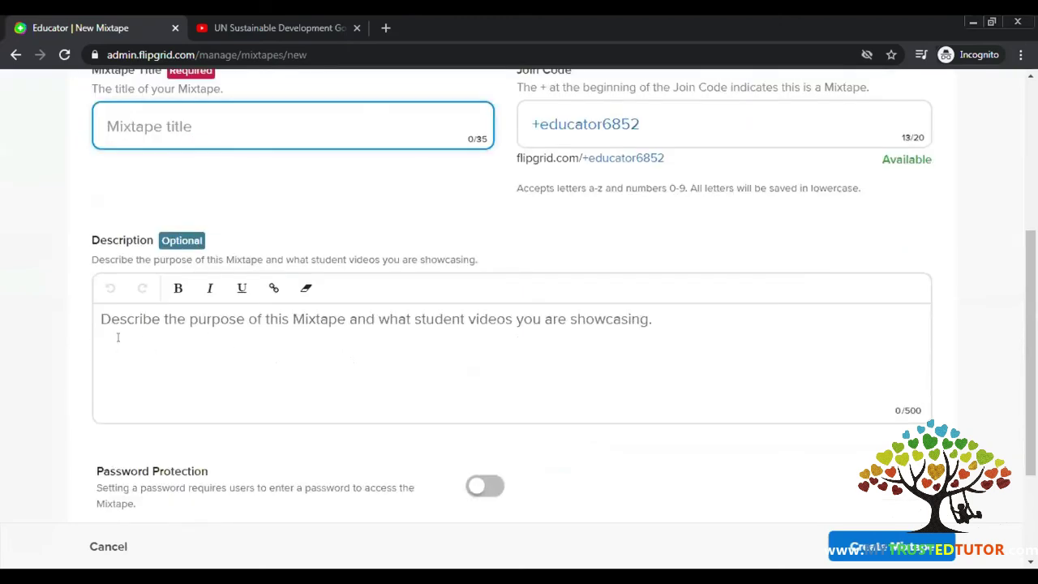
scroll(649, 324, down, 3)
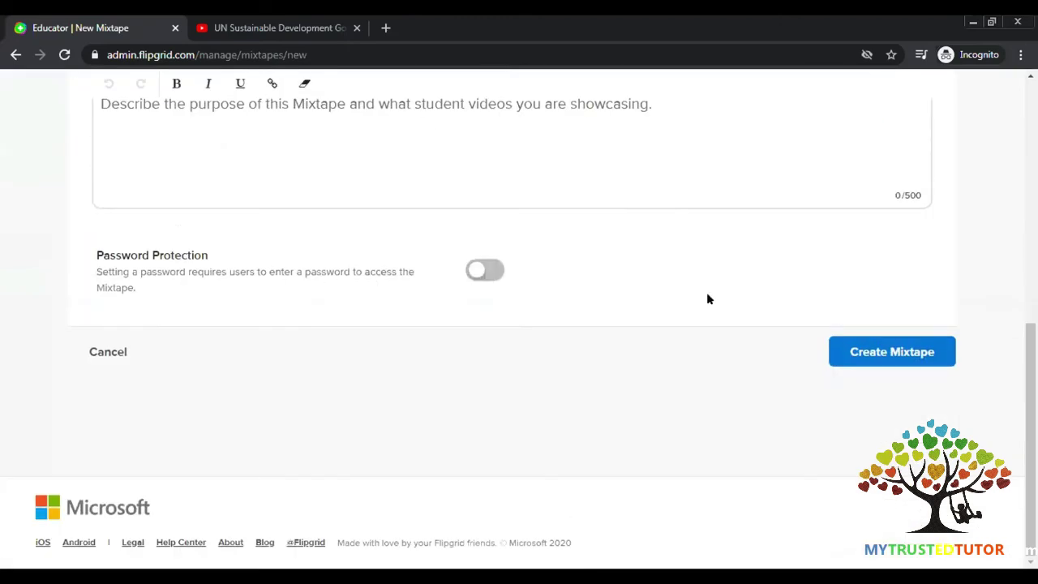
click(844, 351)
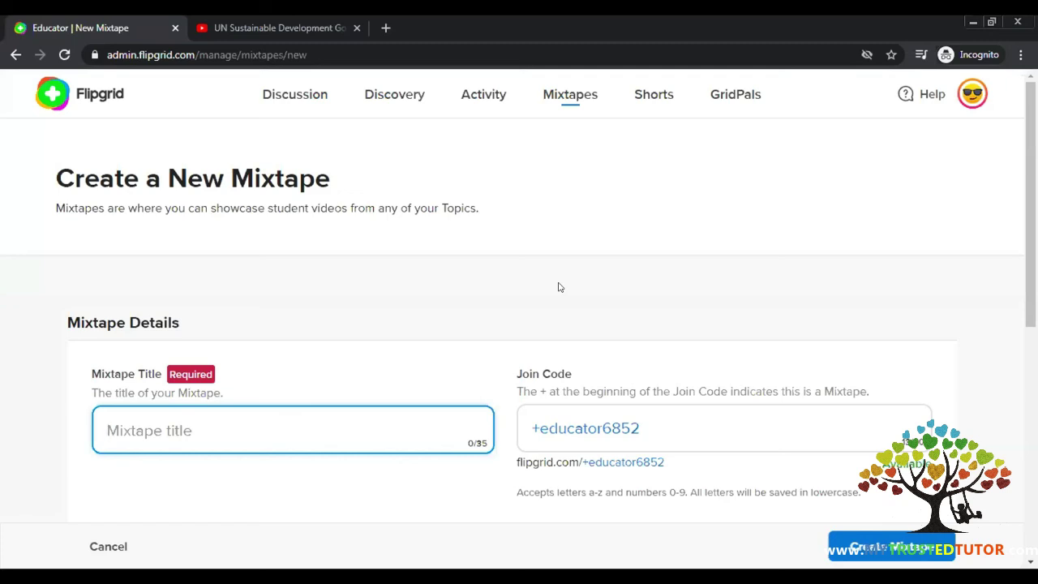
- Check the empty Shorts page, then open GridPals, showing a Hidden profile and 32,041 educators
click(640, 98)
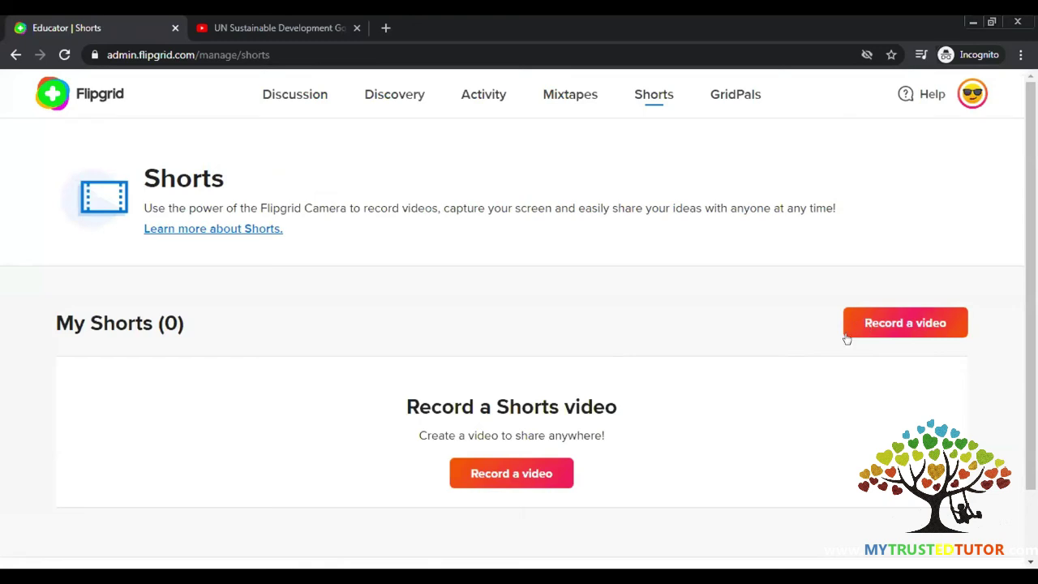
scroll(846, 339, down, 2)
scroll(506, 400, up, 2)
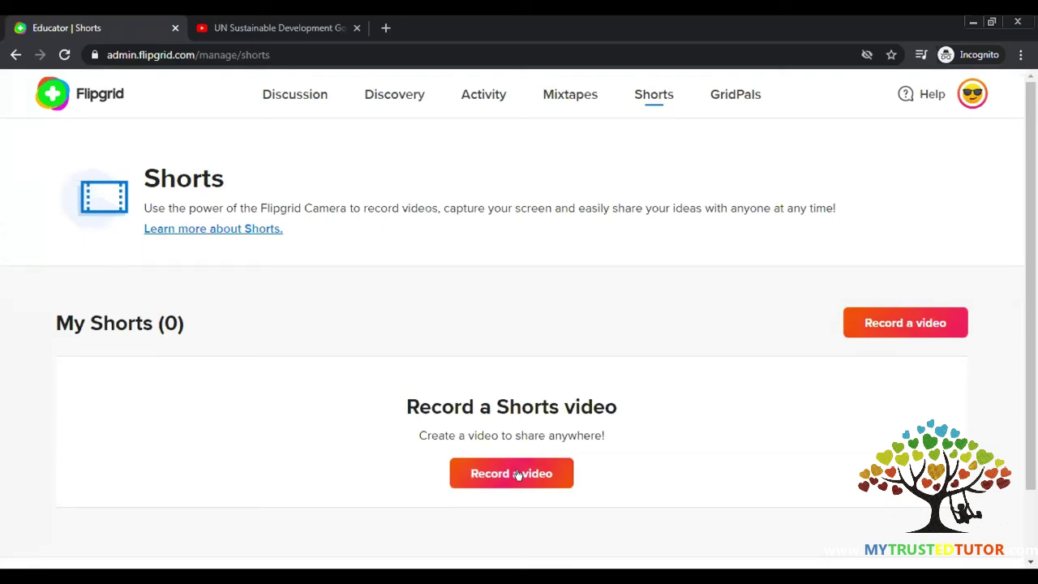
click(738, 97)
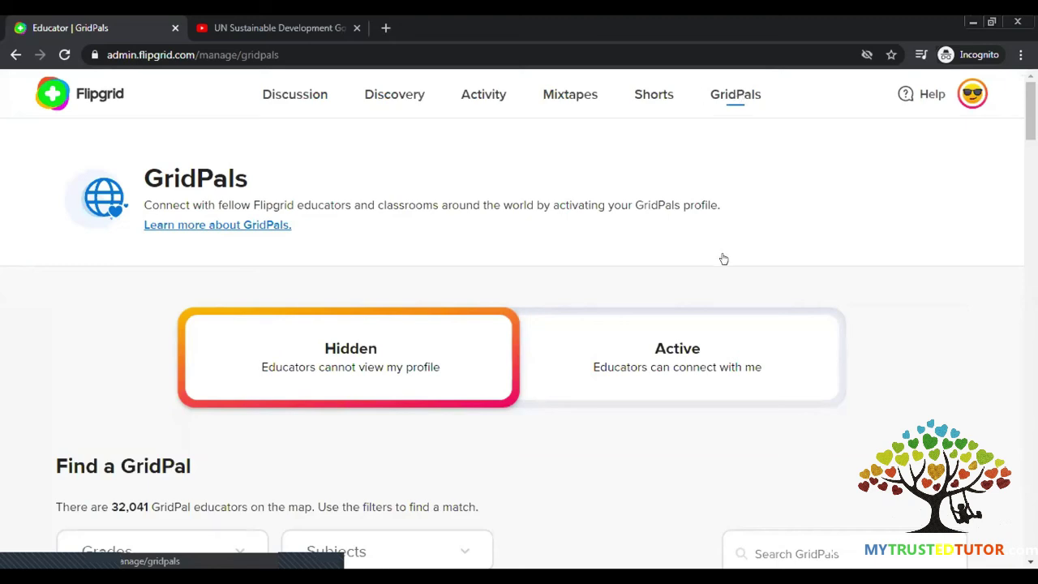
click(680, 346)
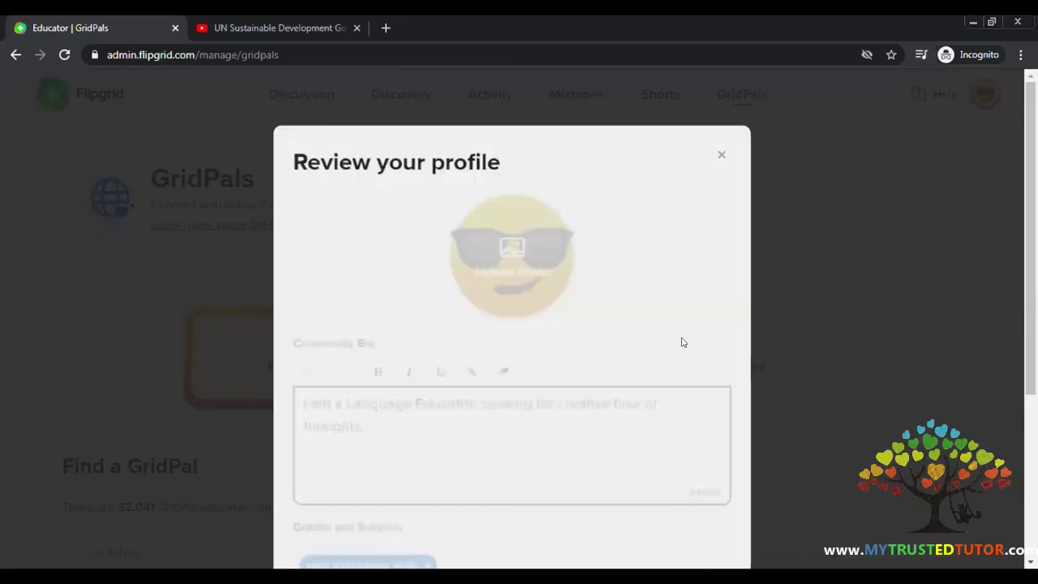
scroll(951, 167, down, 3)
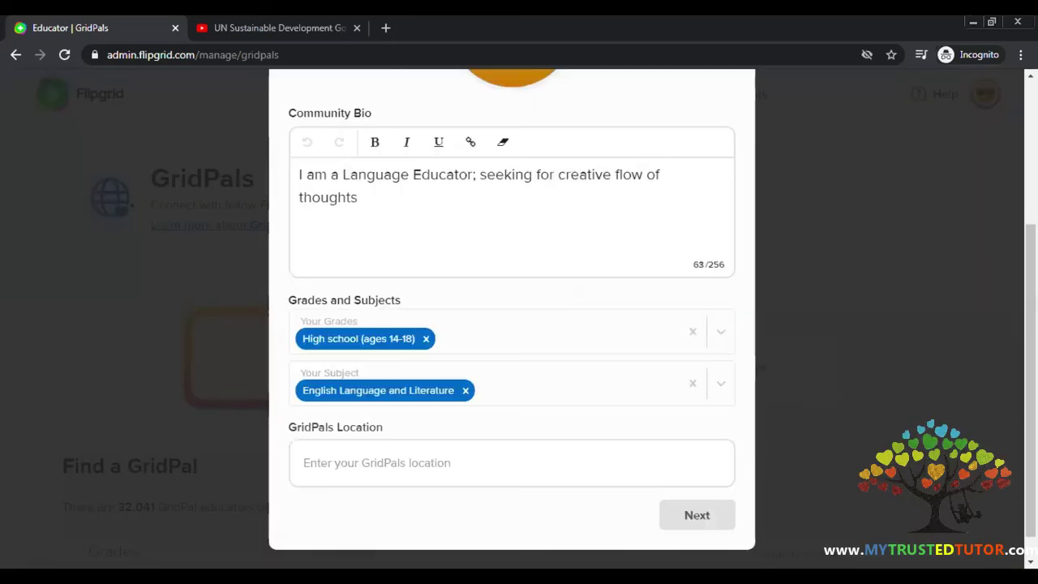
scroll(331, 230, up, 3)
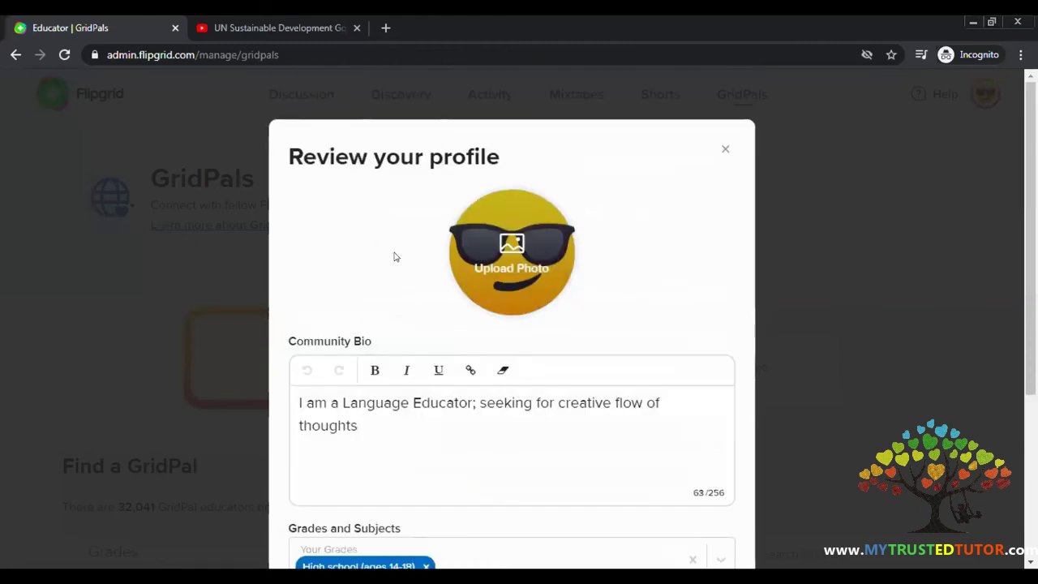
scroll(402, 268, down, 2)
click(360, 278)
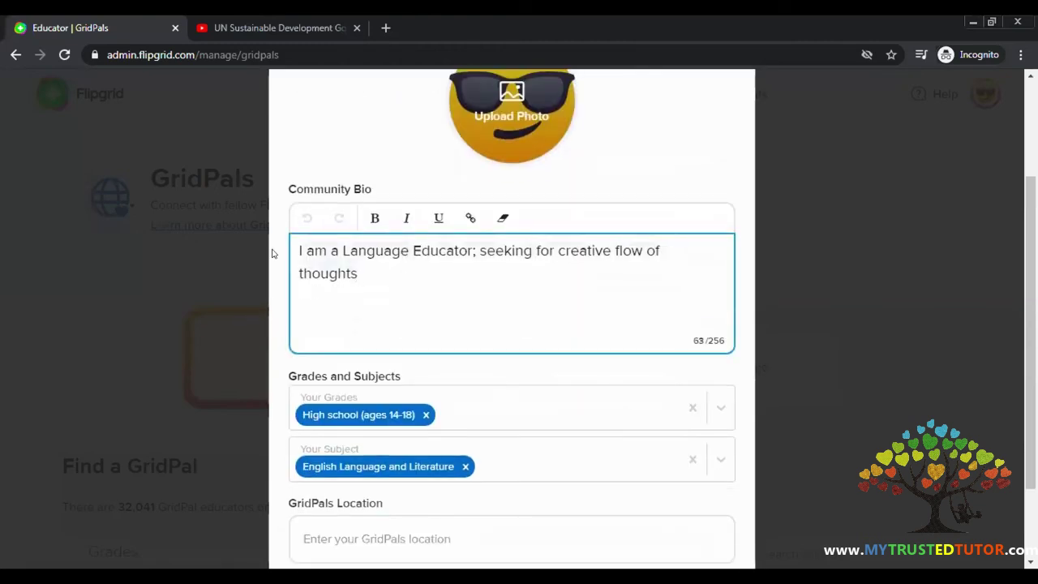
scroll(406, 296, down, 1)
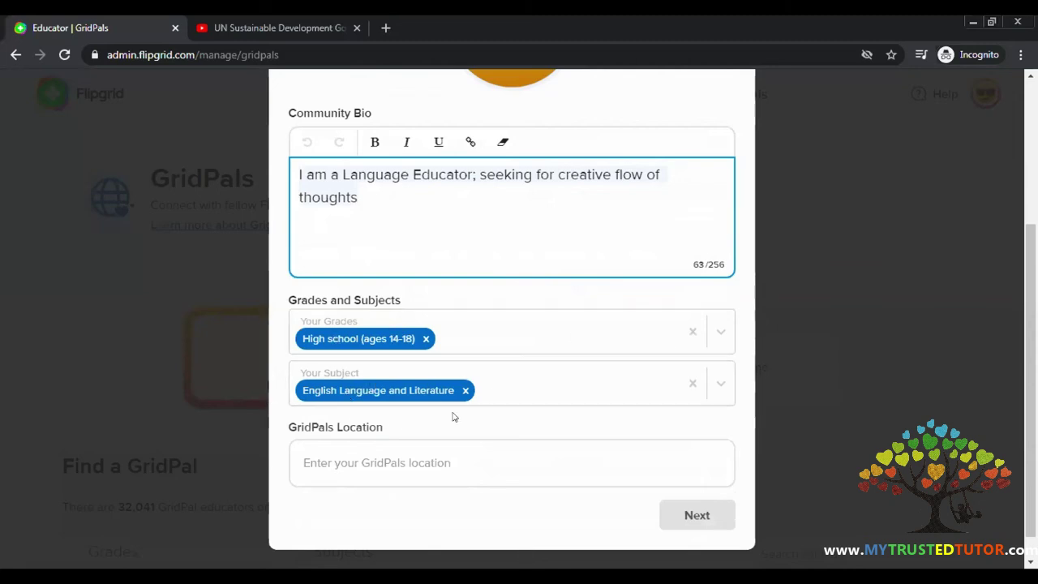
click(405, 460)
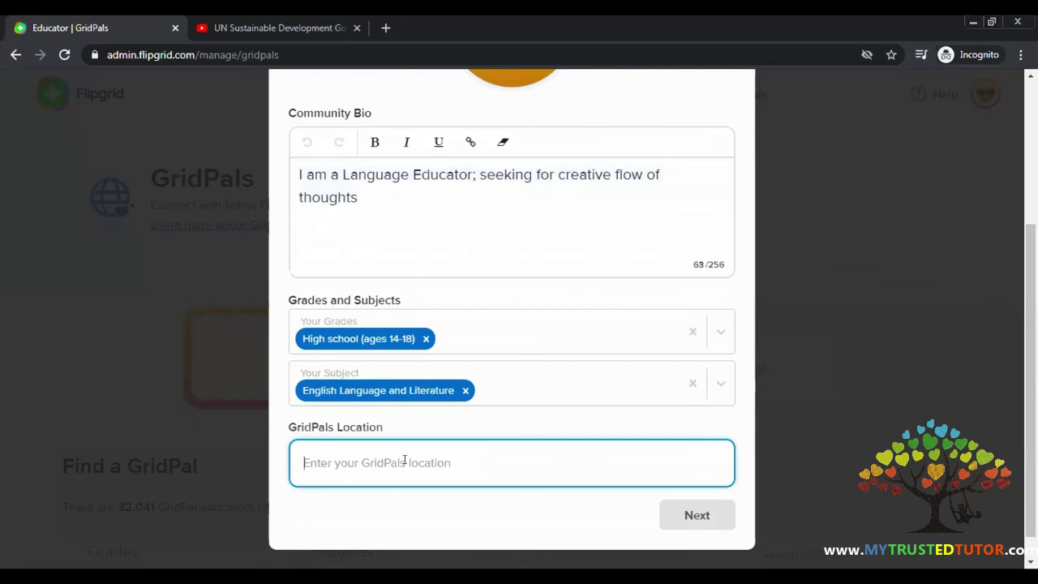
text(INDIA)
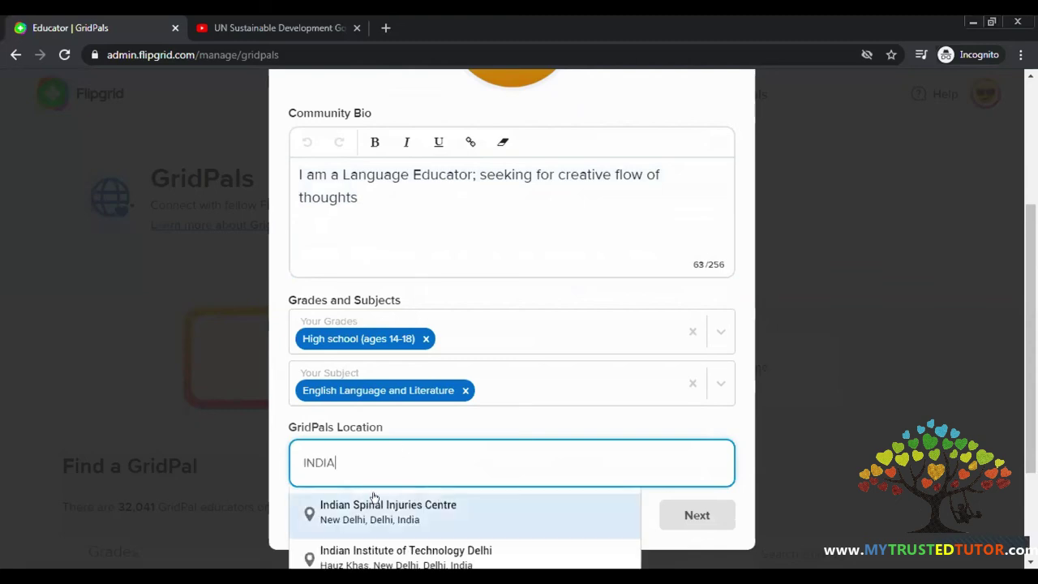
scroll(372, 495, down, 2)
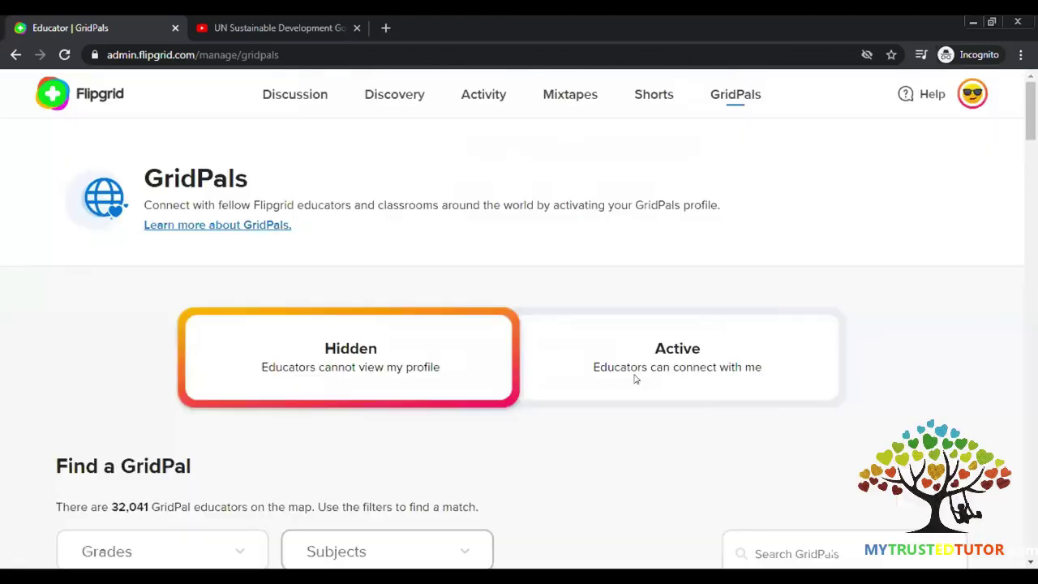
scroll(633, 378, down, 2)
click(661, 208)
click(723, 149)
scroll(307, 399, down, 12)
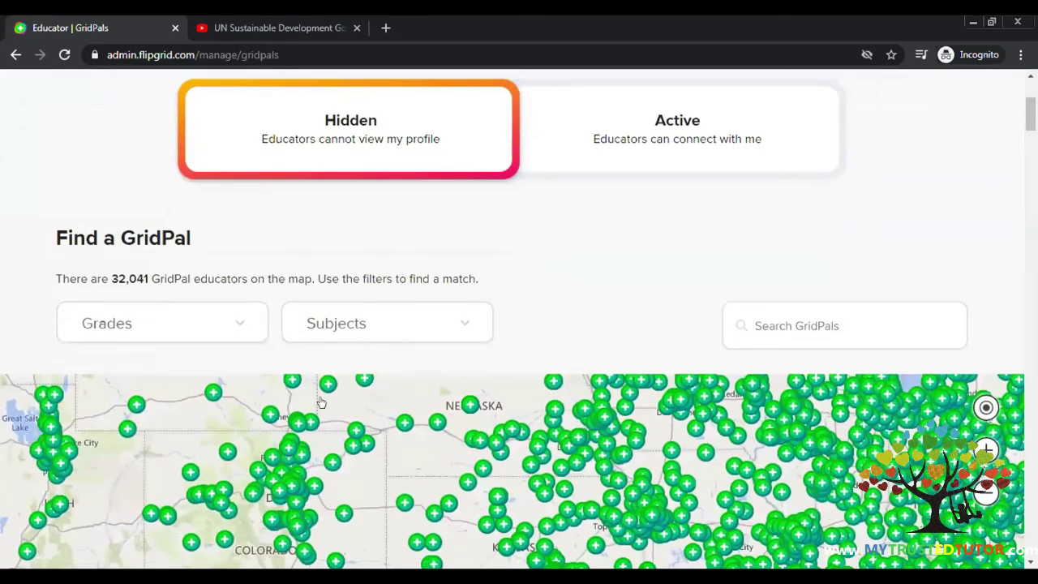
scroll(417, 373, up, 4)
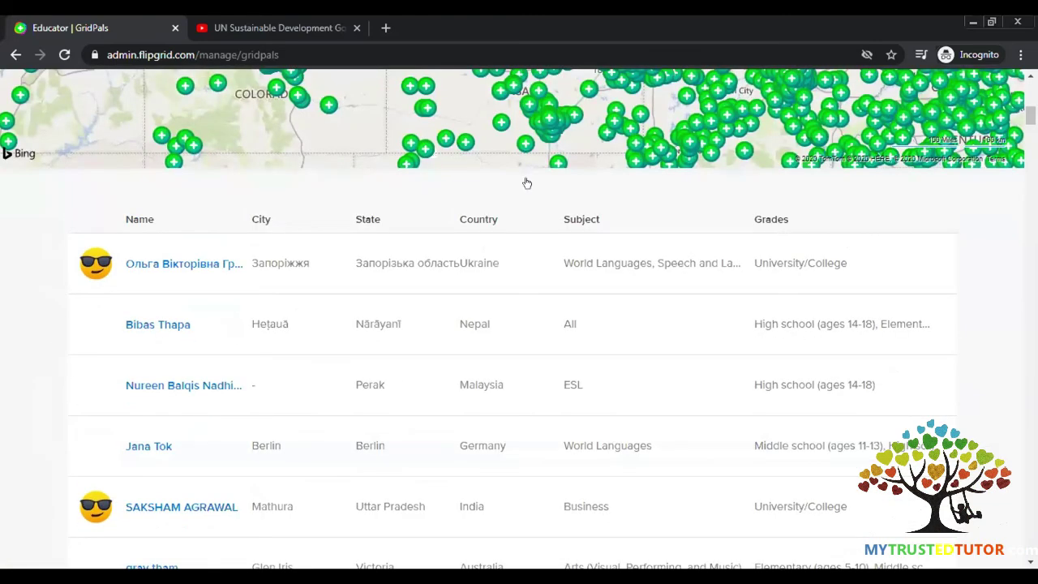
scroll(528, 181, up, 4)
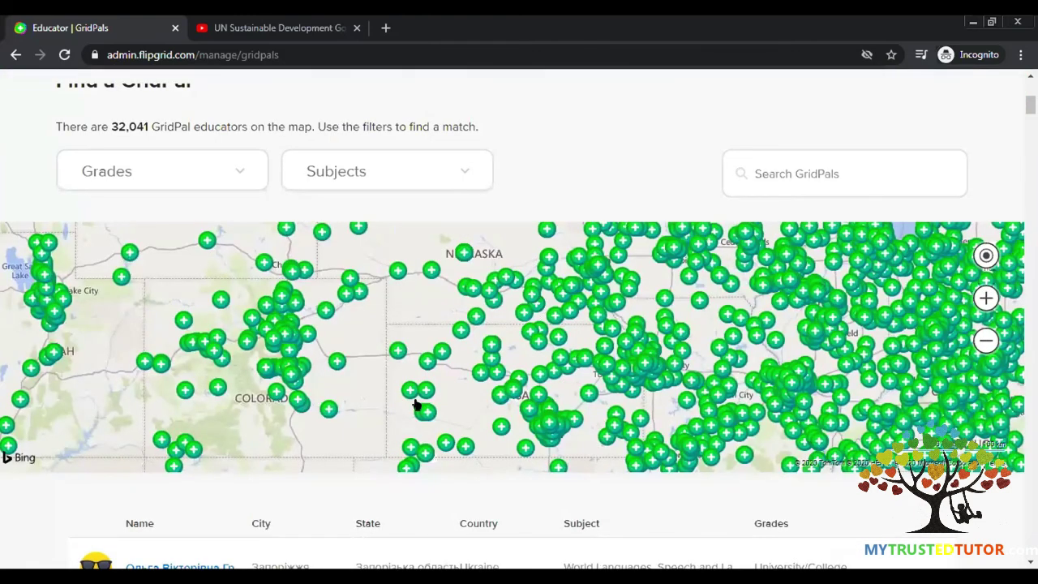
scroll(217, 292, down, 10)
scroll(217, 292, up, 2)
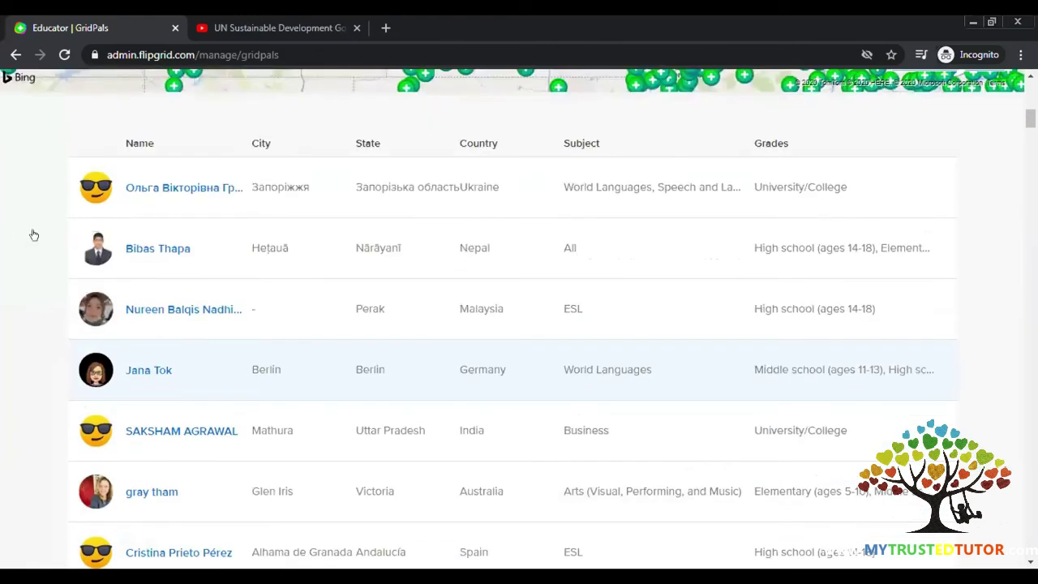
double_click(703, 197)
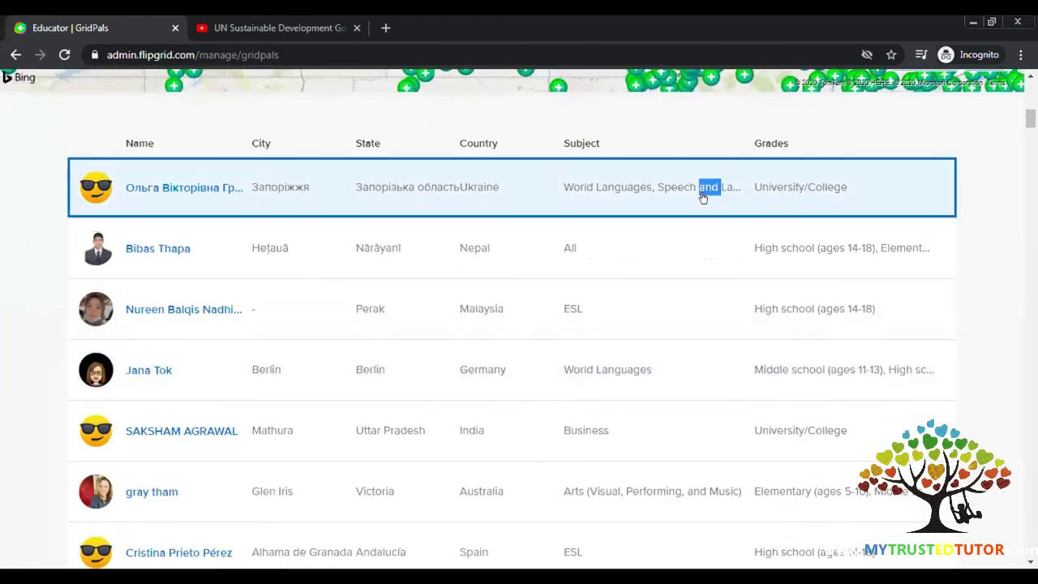
click(321, 254)
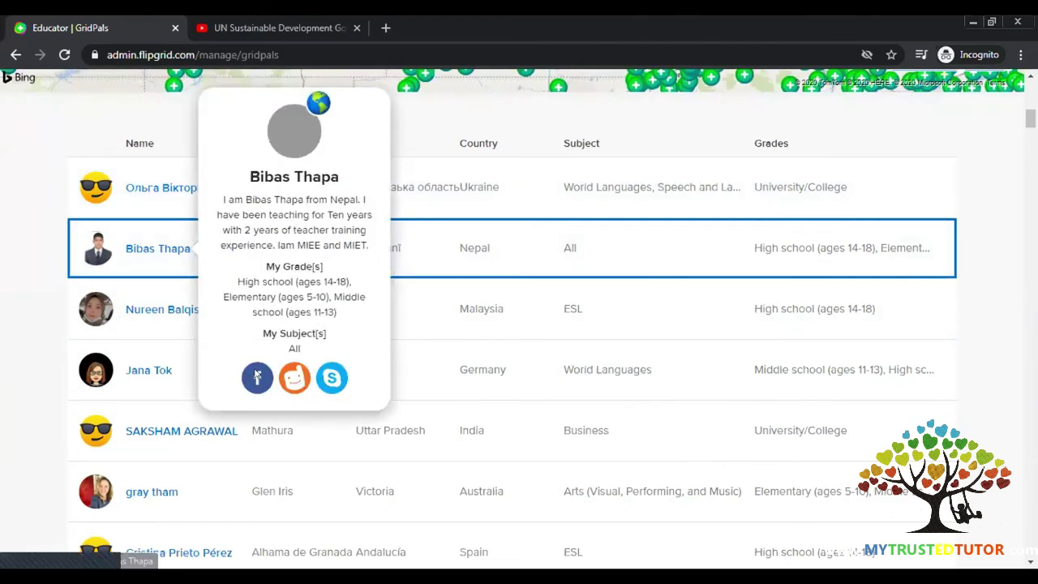
click(54, 221)
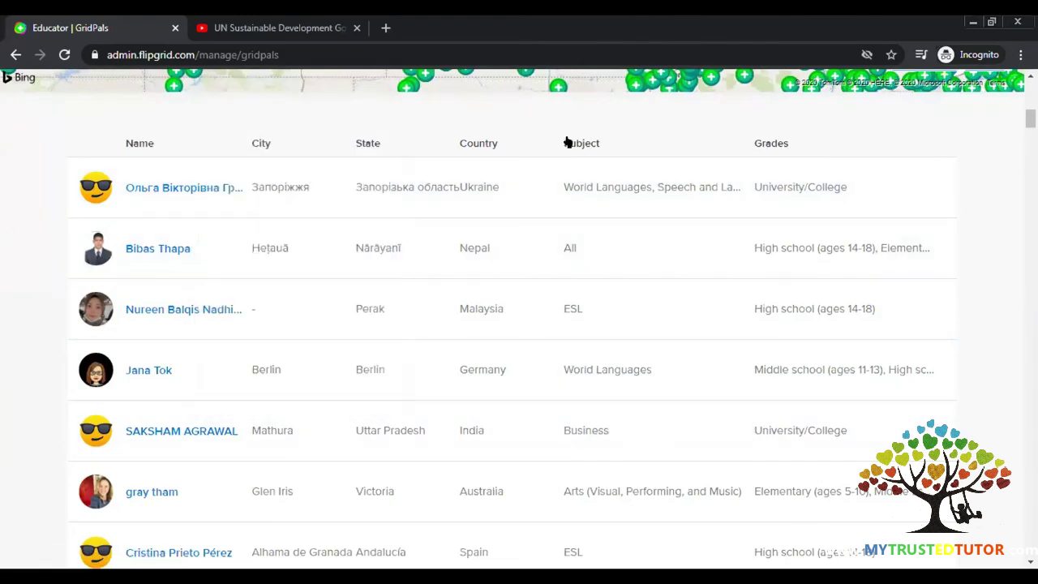
scroll(732, 197, down, 1)
scroll(825, 245, up, 10)
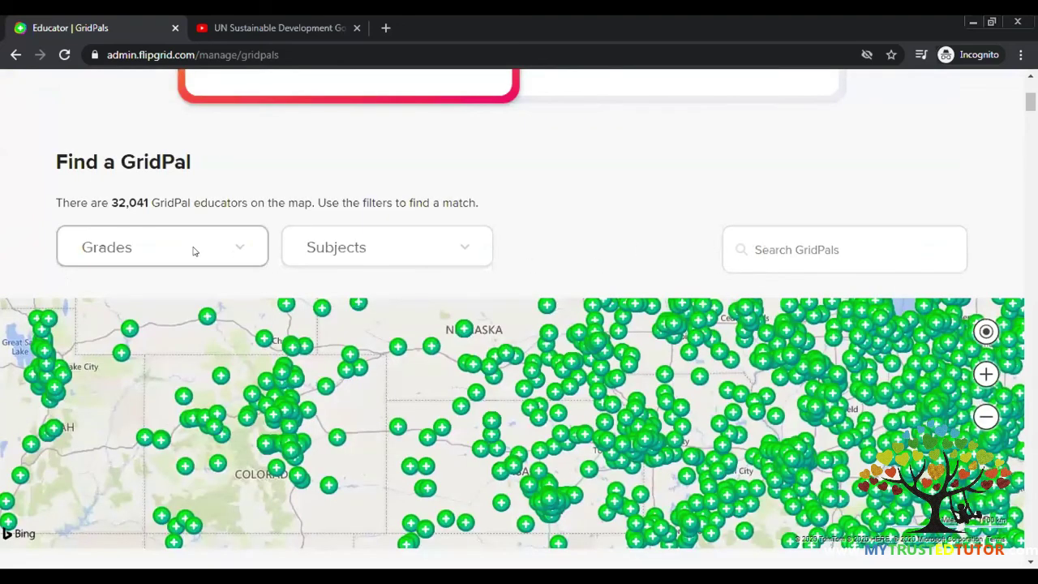
scroll(479, 193, up, 4)
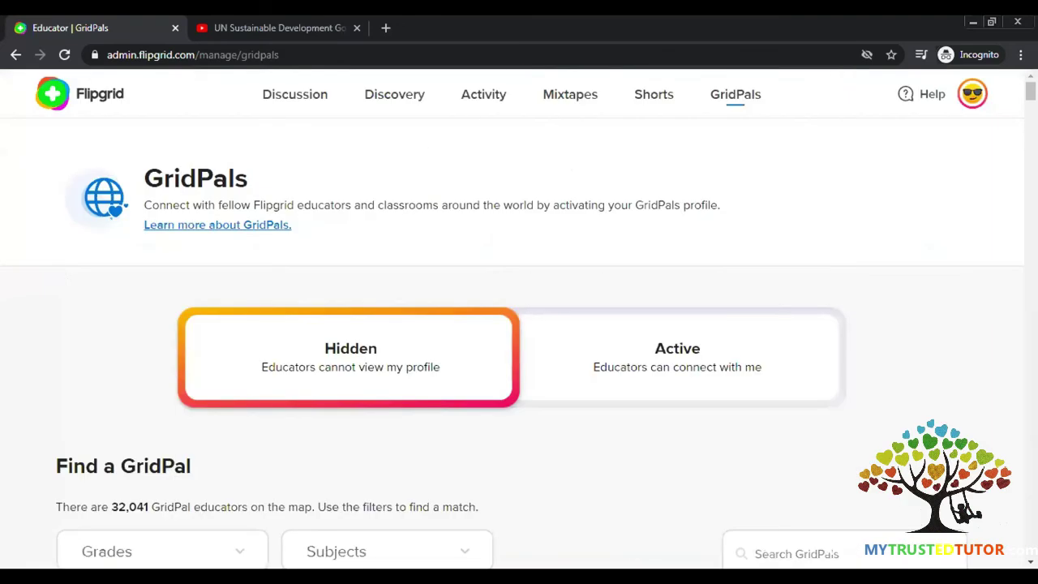